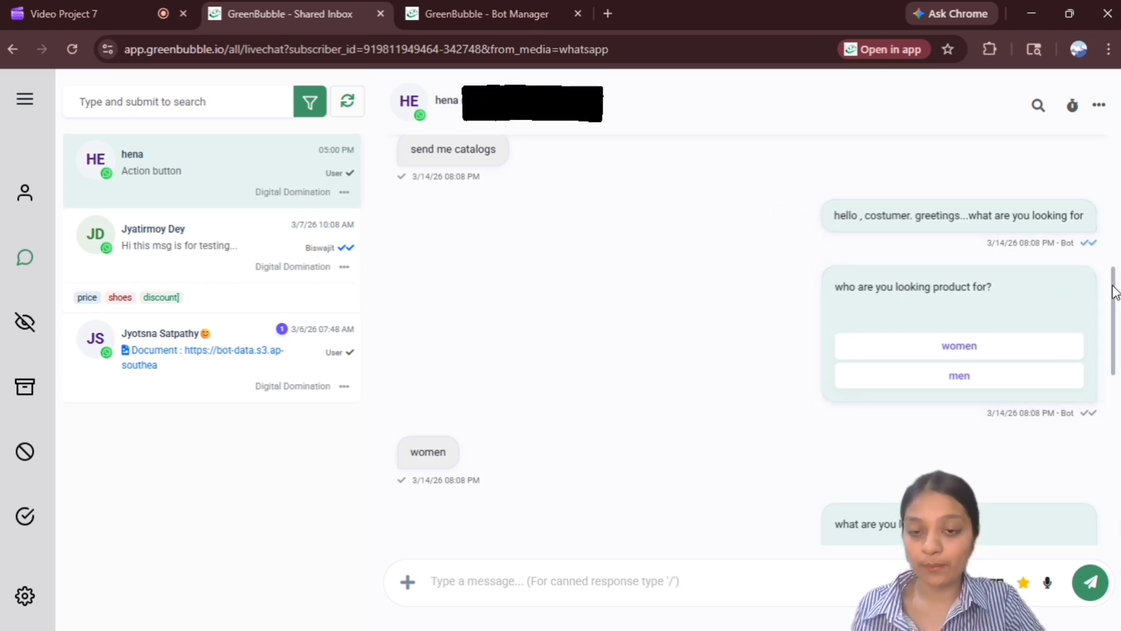
# Start a new bot reply flow for the Digital Domination bot from the WhatsApp Bot Manager.
pyautogui.moveTo(1115, 292); pyautogui.dragTo(1102, 320)
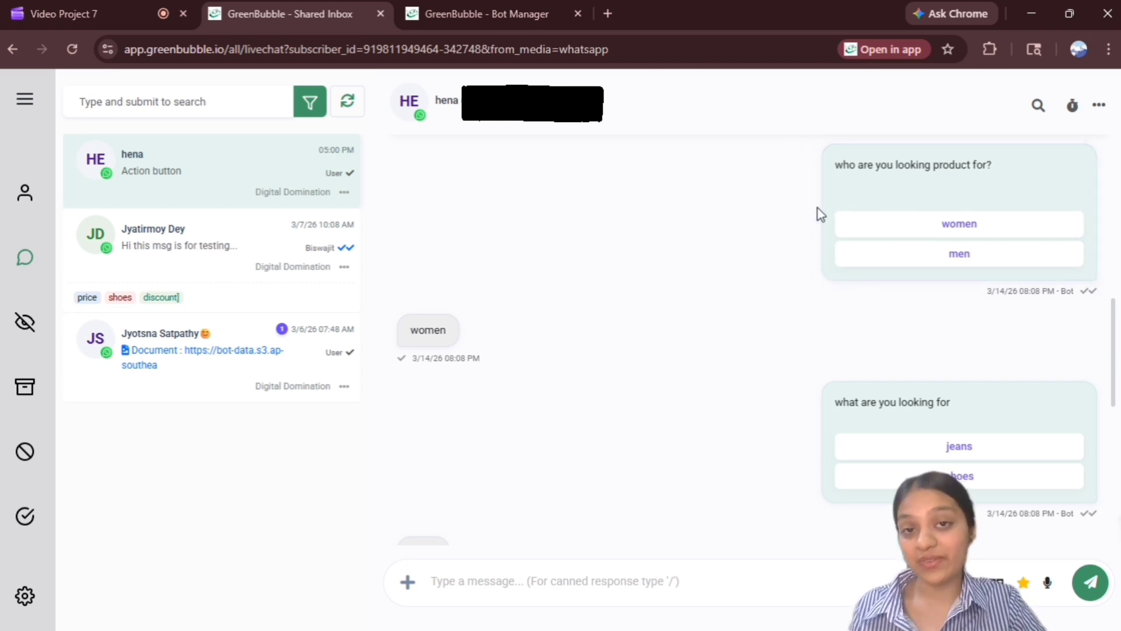
pyautogui.click(530, 15)
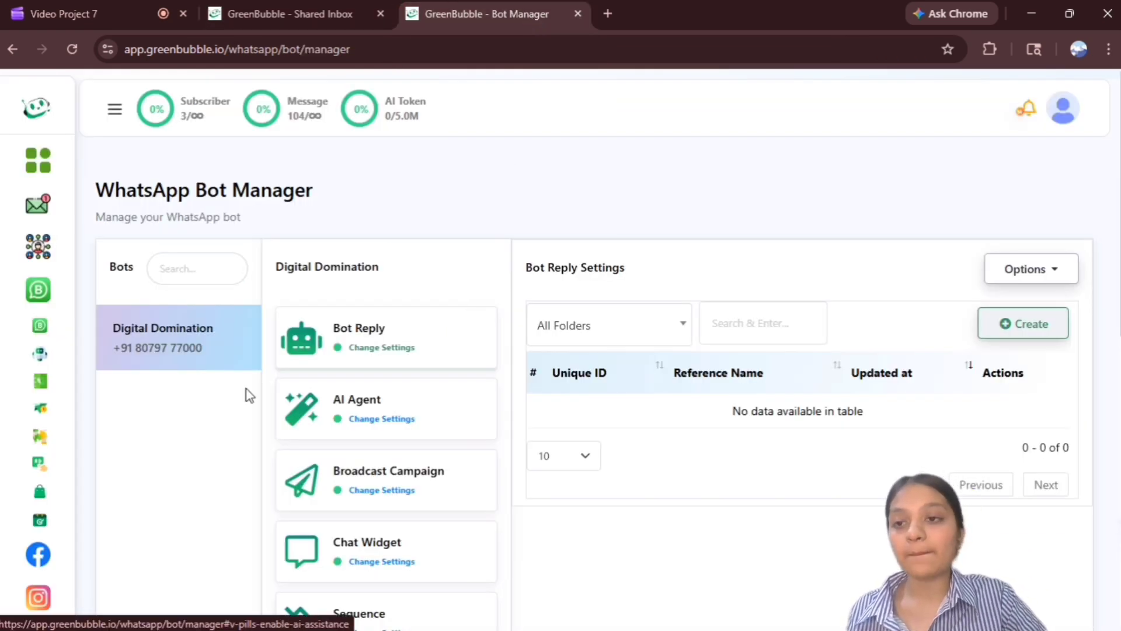
pyautogui.click(50, 303)
pyautogui.click(51, 306)
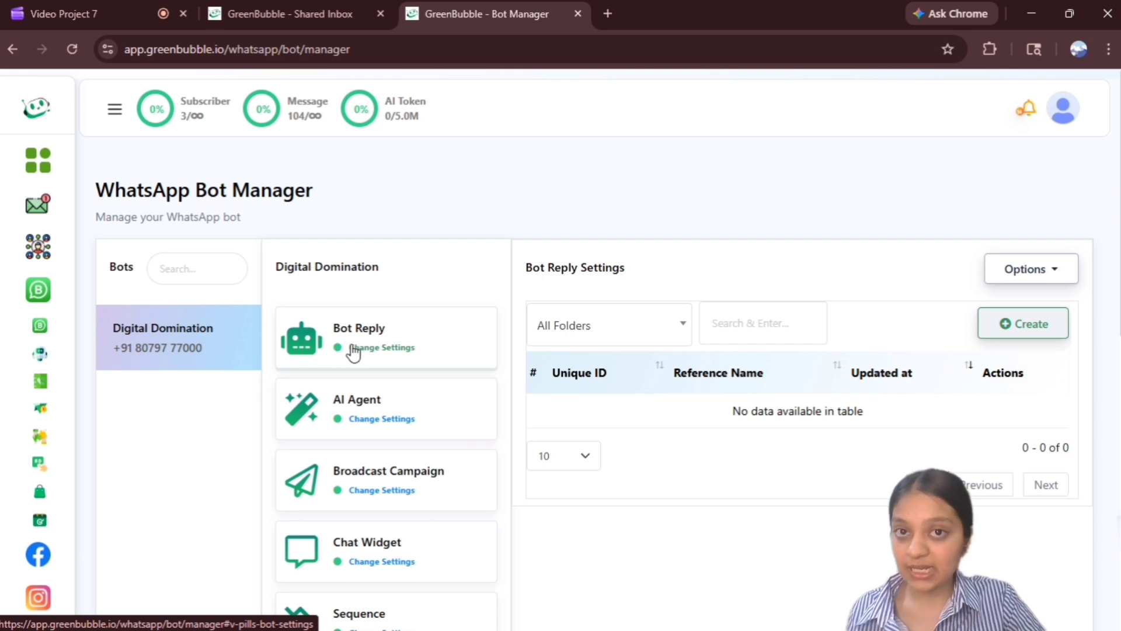
pyautogui.click(1012, 332)
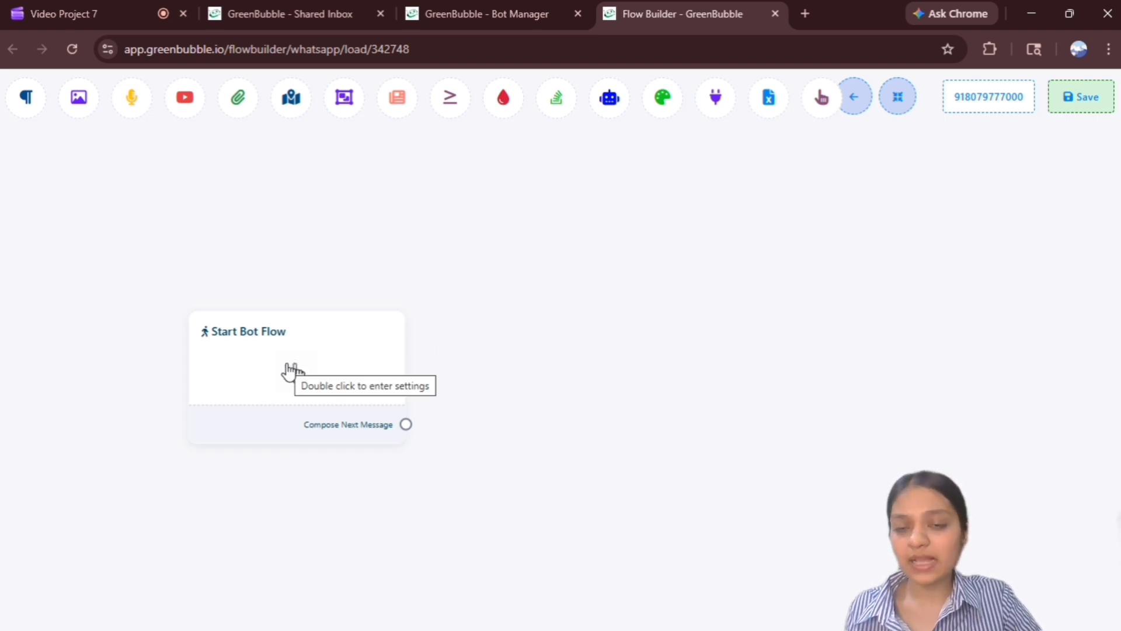
# Set the start block's trigger keywords to "send me catalogs, show me product catalog, show me, i want to buy" with string match.
pyautogui.doubleClick(290, 371)
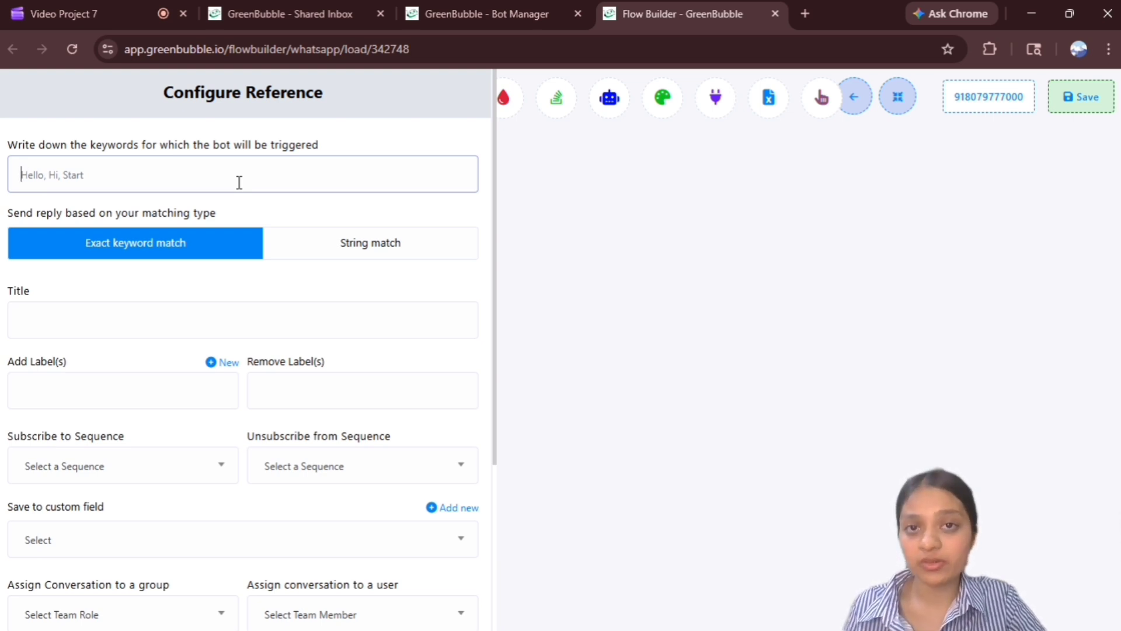
pyautogui.click(198, 175)
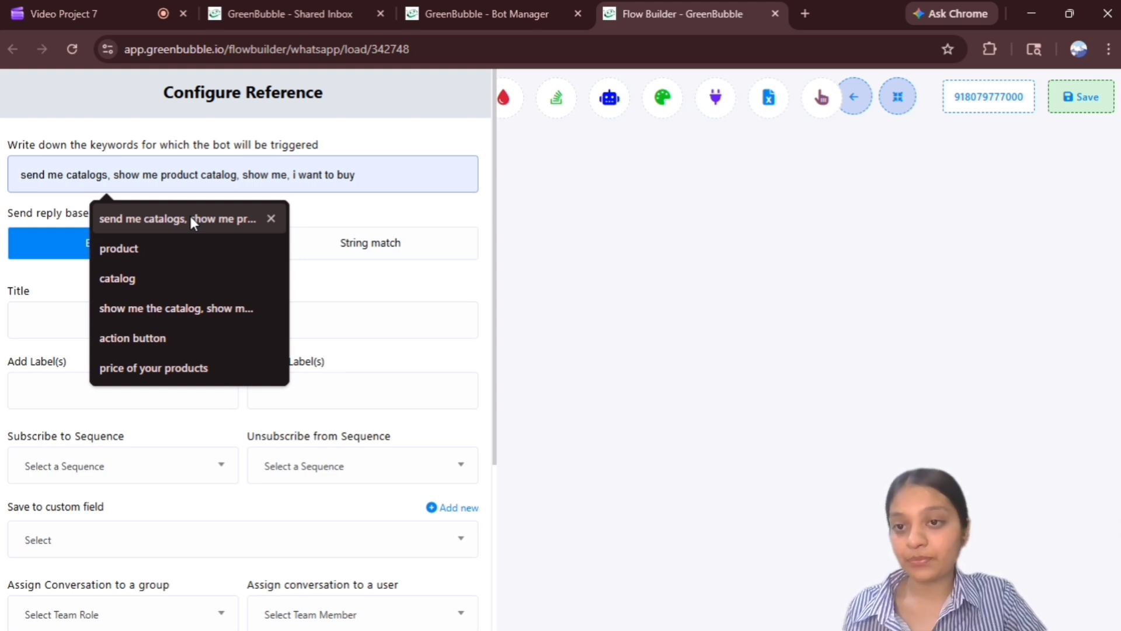
pyautogui.click(215, 219)
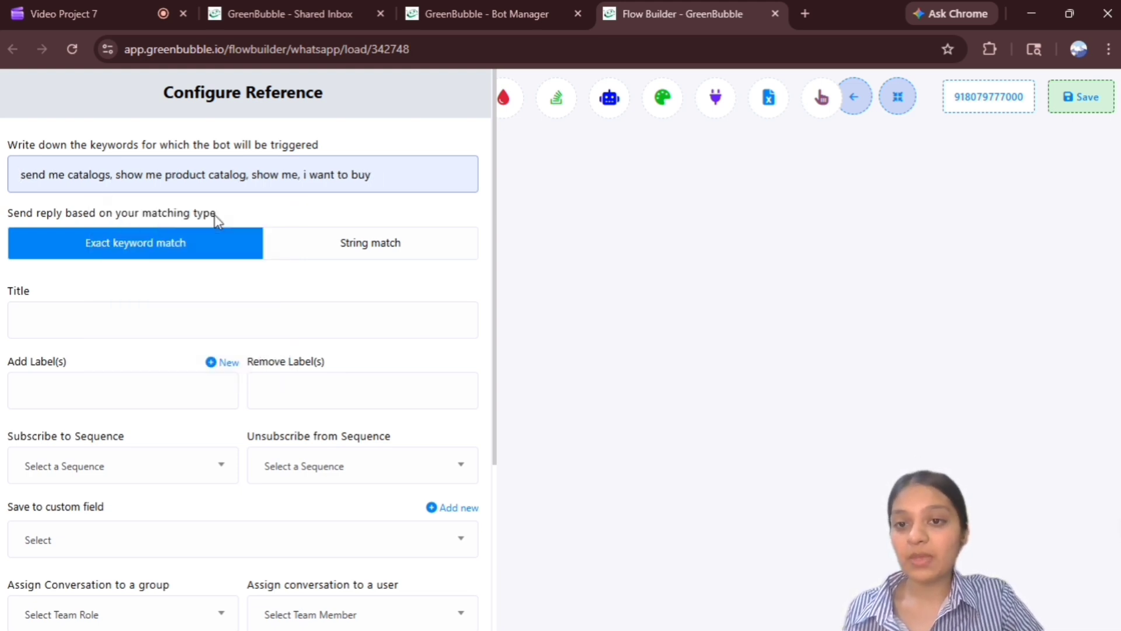
pyautogui.click(398, 250)
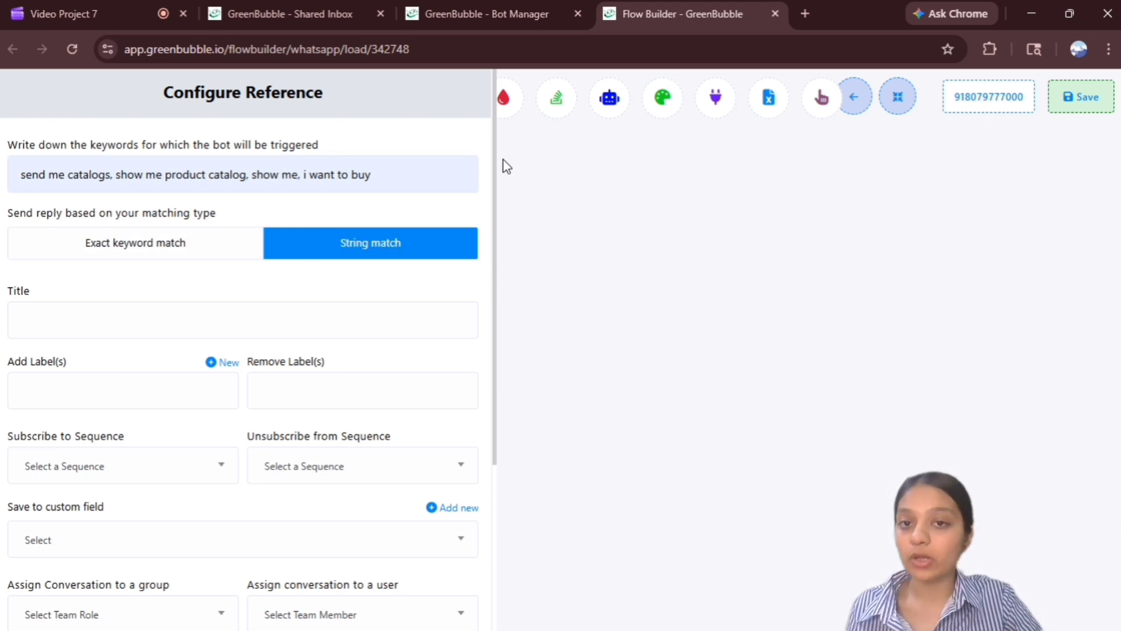
pyautogui.moveTo(492, 148); pyautogui.dragTo(503, 211)
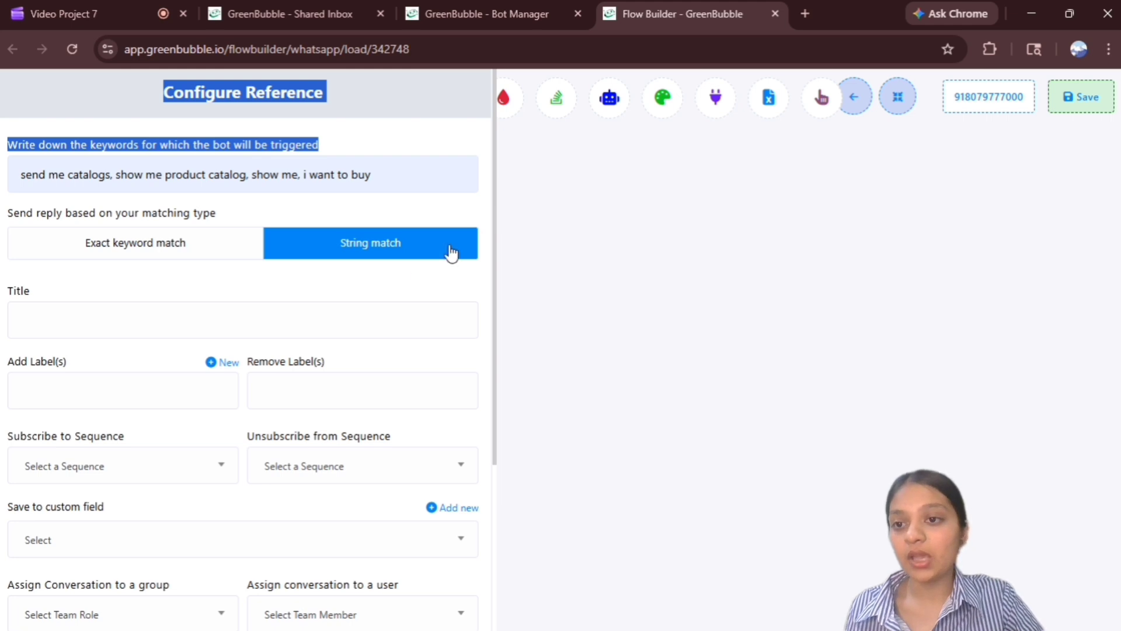
# Title the bot flow "action button", add the labels test and jeans, and save the start block's configuration.
pyautogui.click(252, 330)
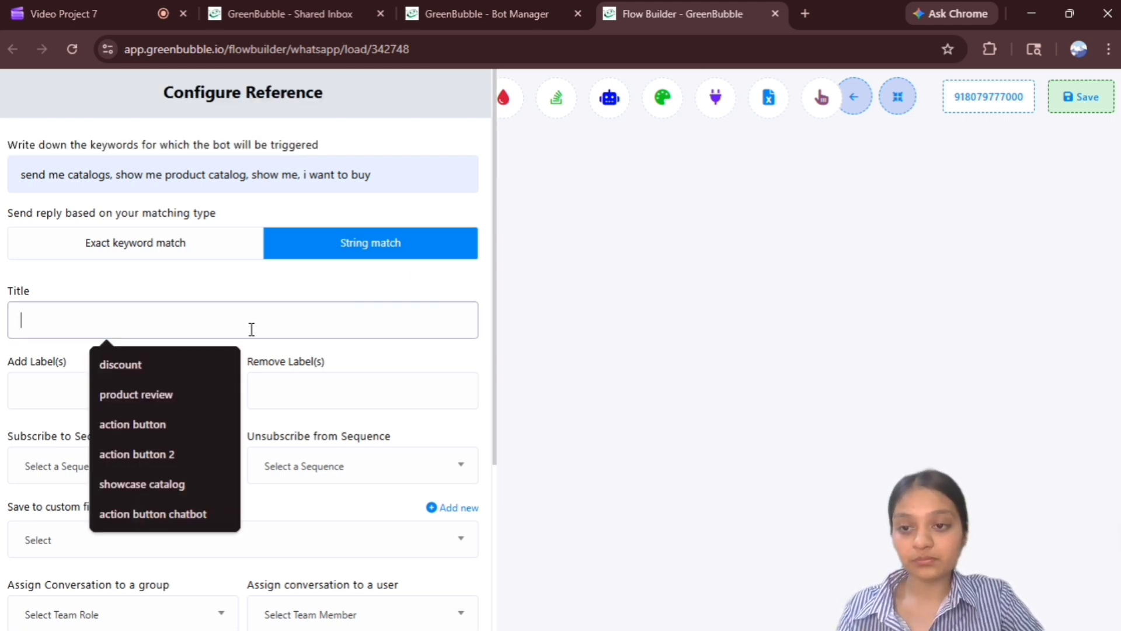
pyautogui.click(180, 431)
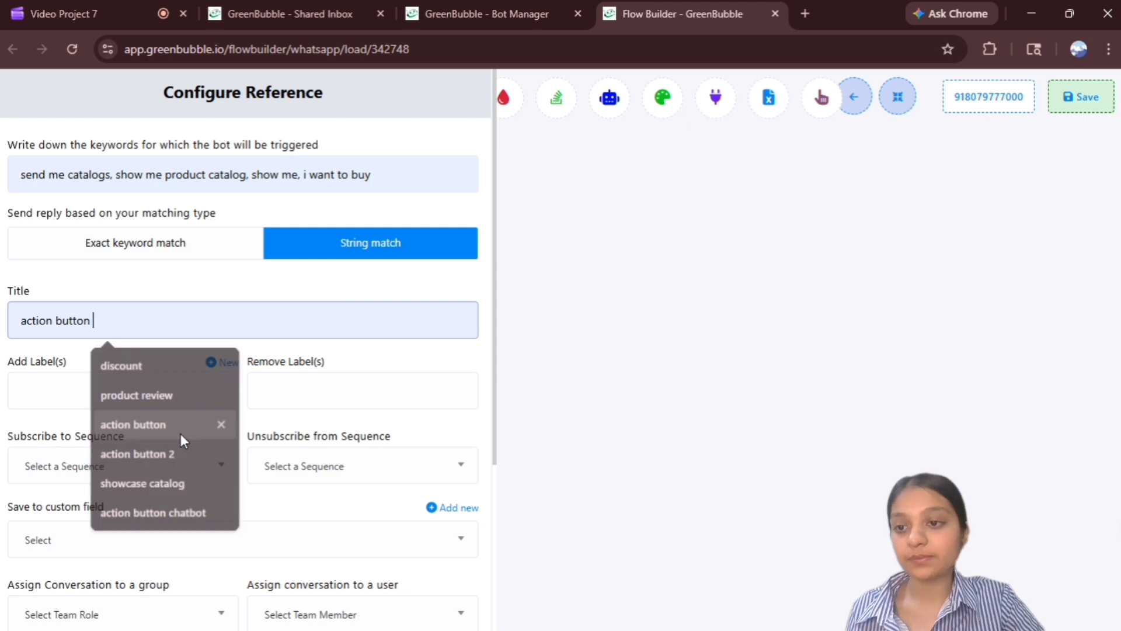
pyautogui.click(124, 408)
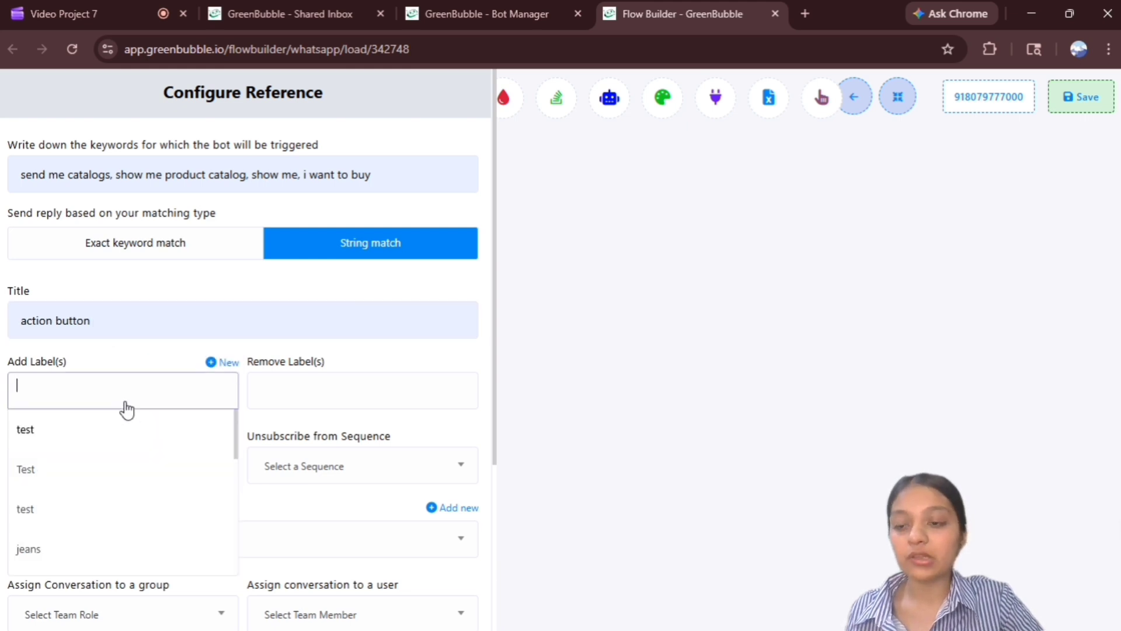
pyautogui.click(85, 437)
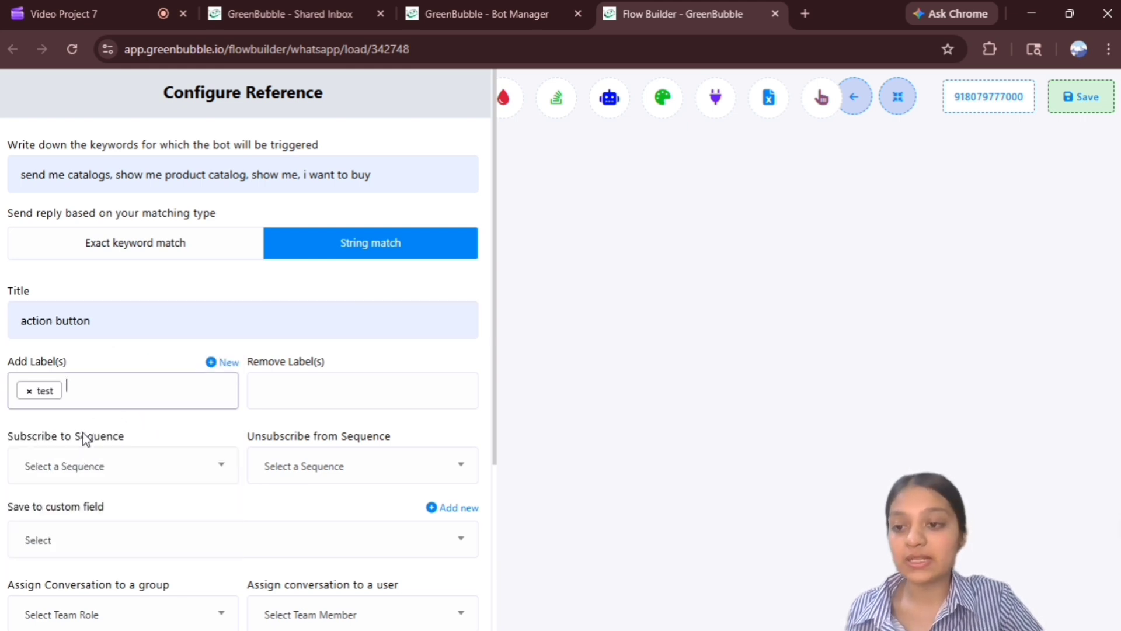
pyautogui.click(105, 386)
pyautogui.write('jeans')
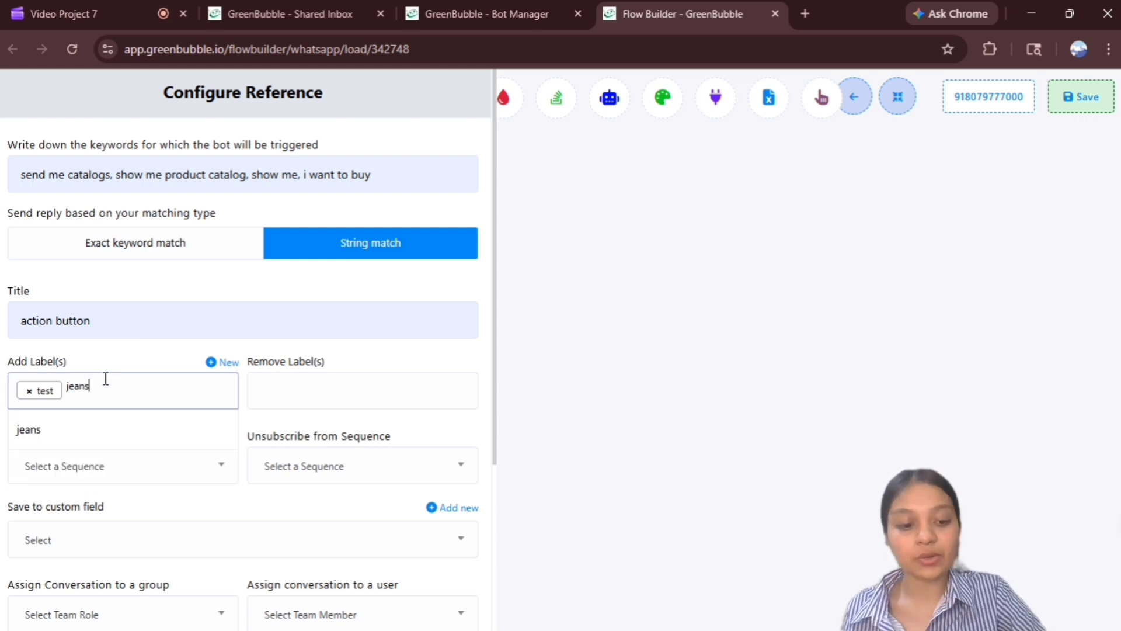
pyautogui.press('Return')
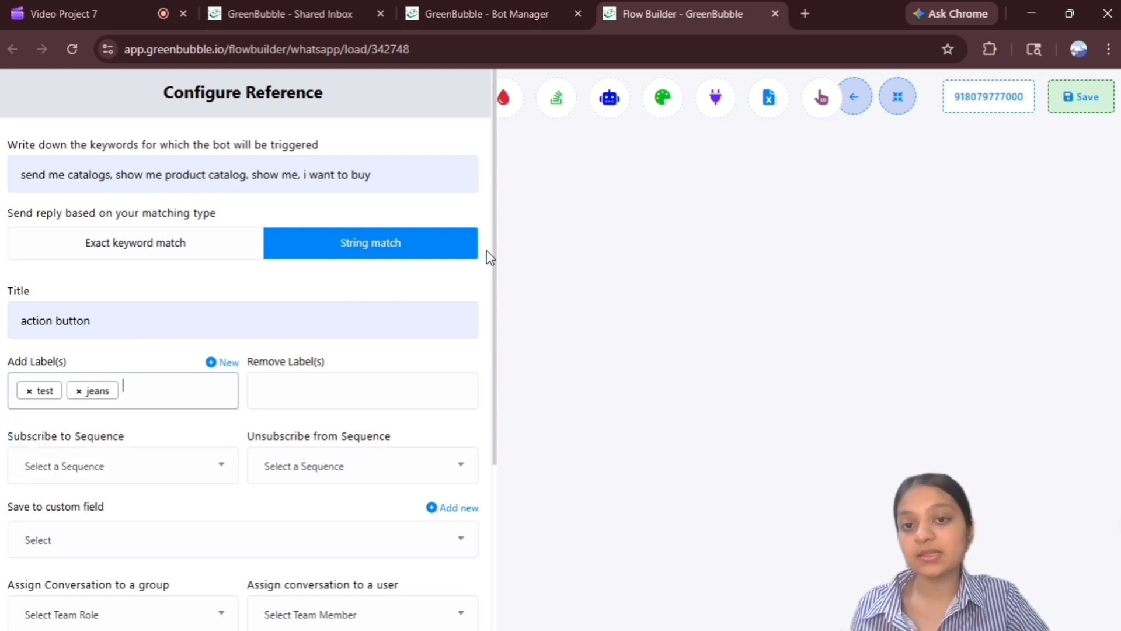
pyautogui.scroll(-4, 476, 403)
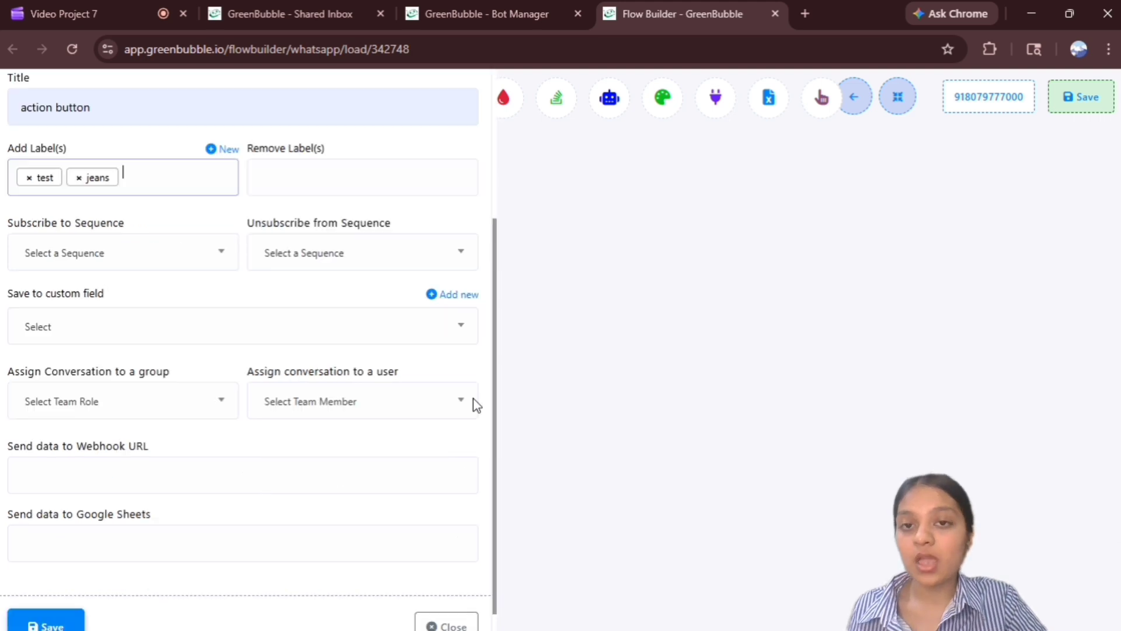
pyautogui.moveTo(473, 396); pyautogui.dragTo(475, 421)
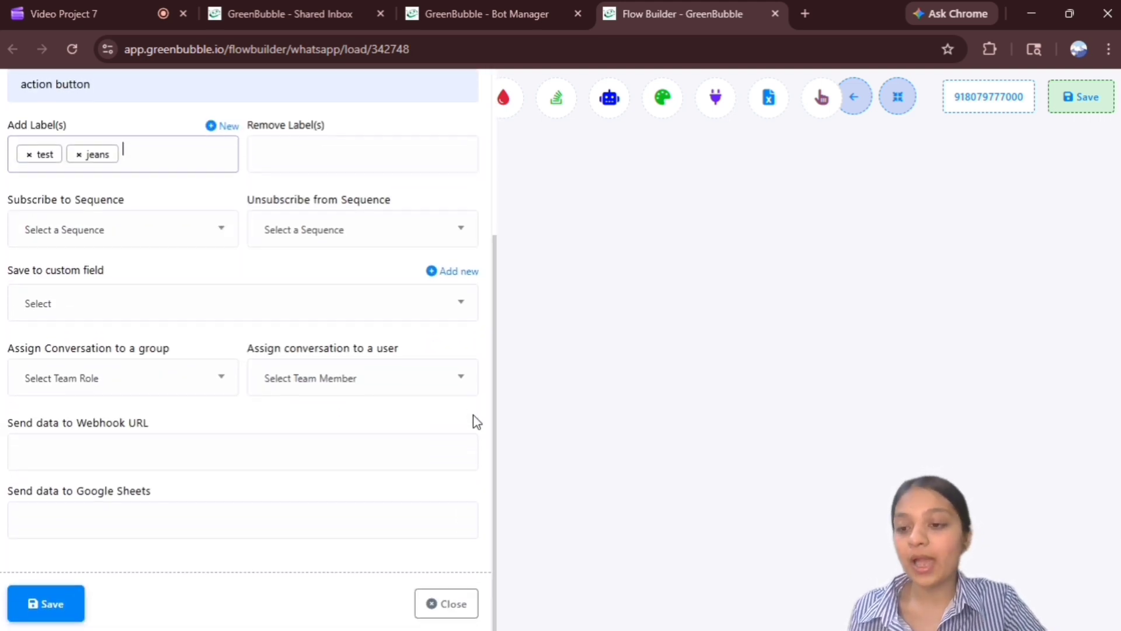
pyautogui.click(43, 611)
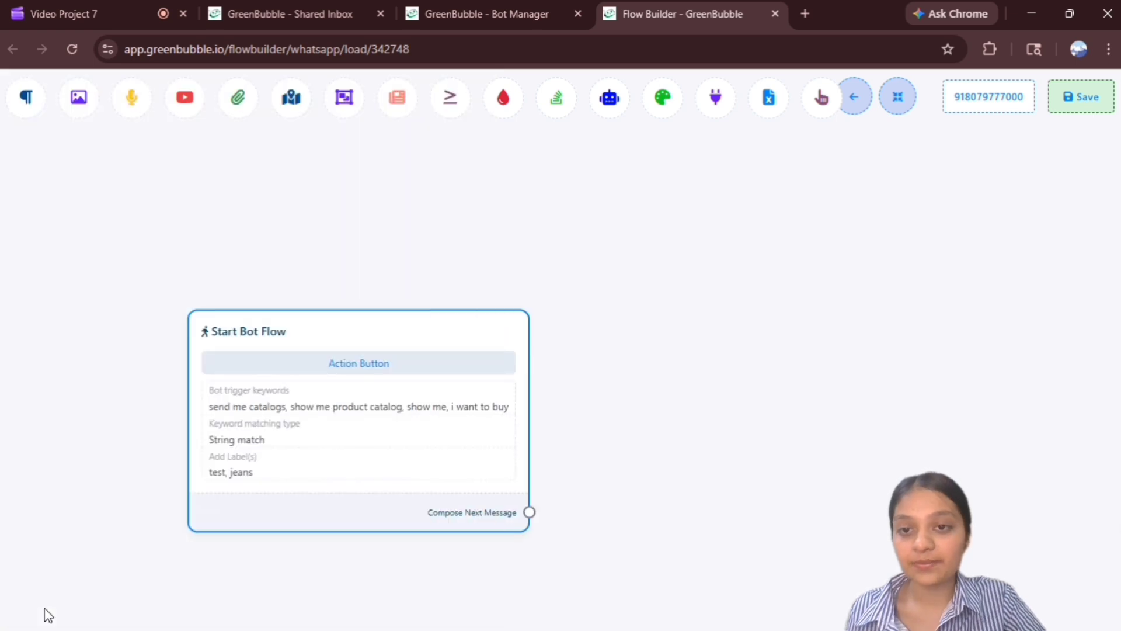
# Connect a Text message block to the start block and save it with the reply "hii costumer".
pyautogui.moveTo(337, 390); pyautogui.dragTo(172, 228)
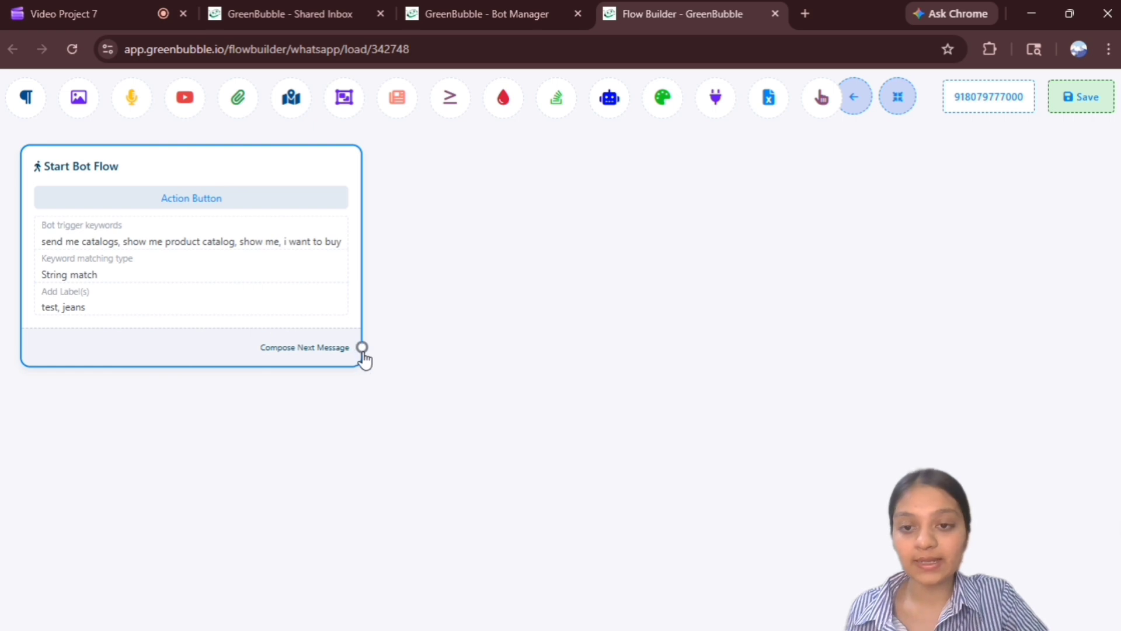
pyautogui.moveTo(362, 347); pyautogui.dragTo(482, 240)
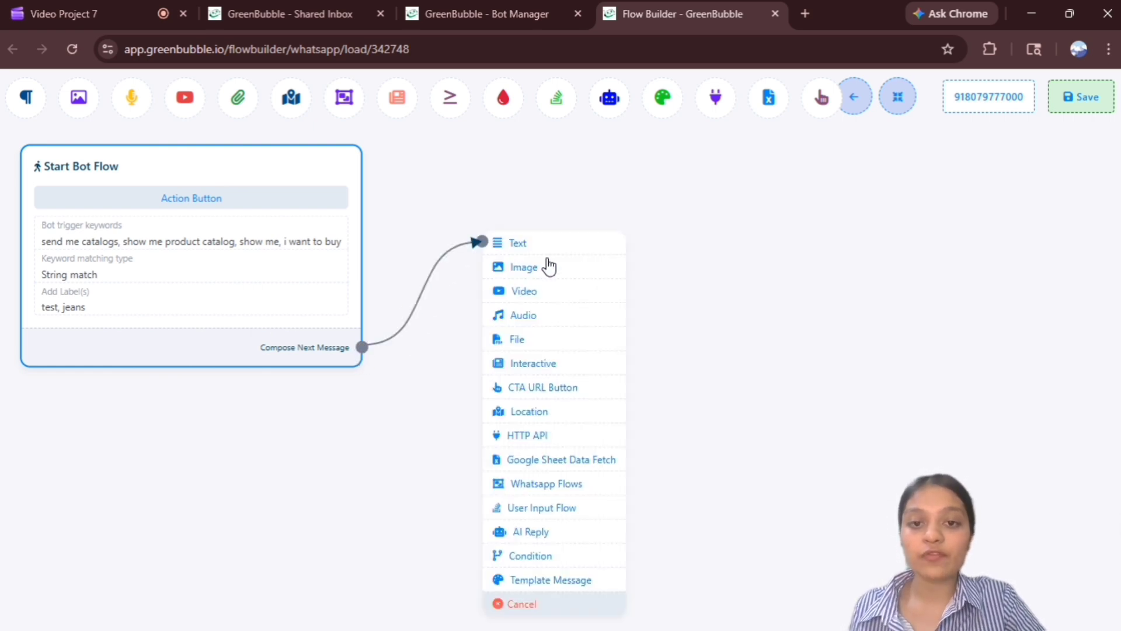
pyautogui.click(544, 243)
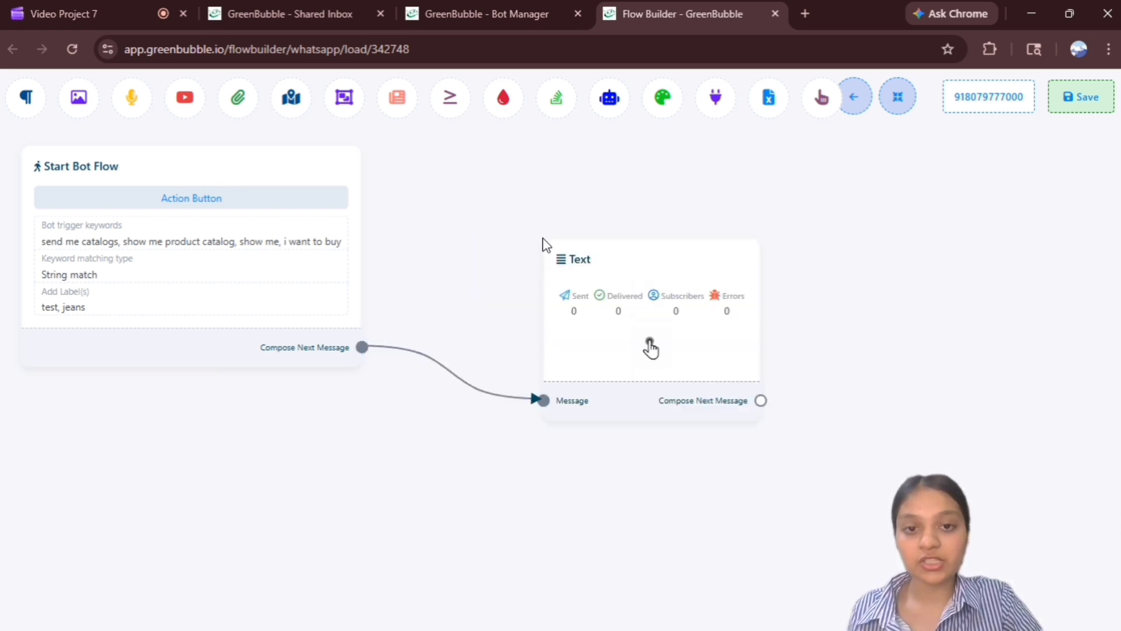
pyautogui.click(651, 351)
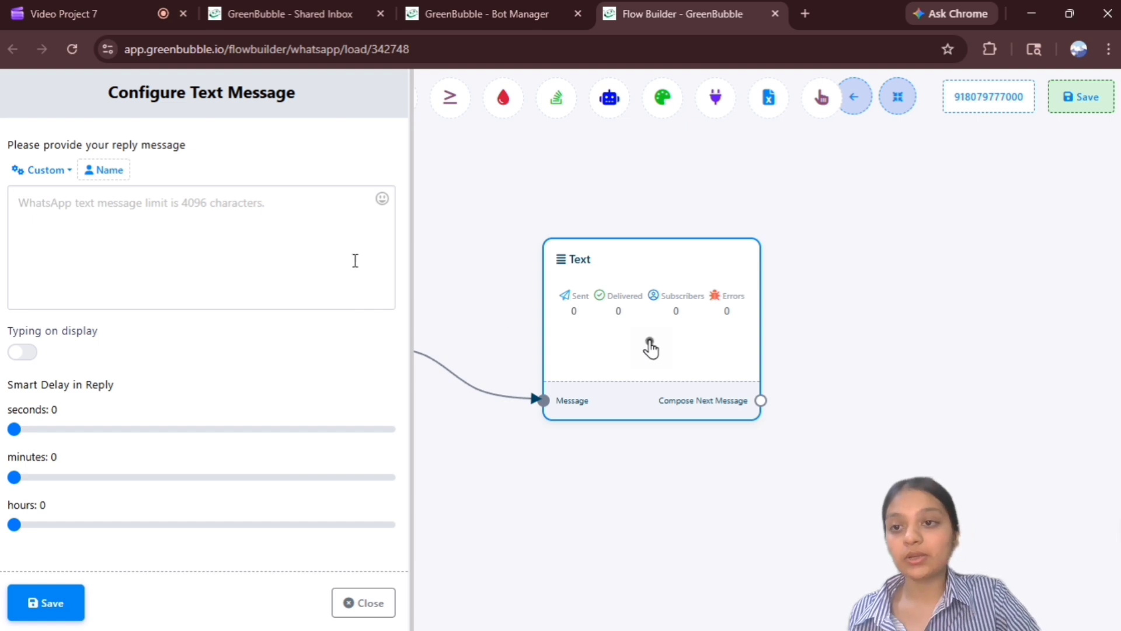
pyautogui.write('h')
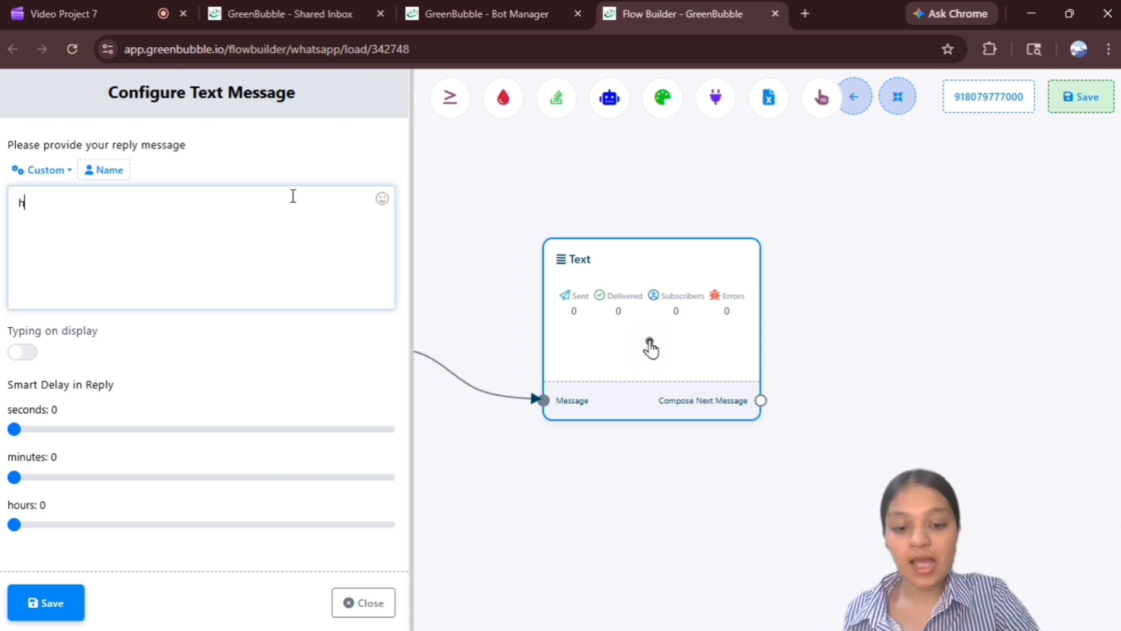
pyautogui.write('ii costumer')
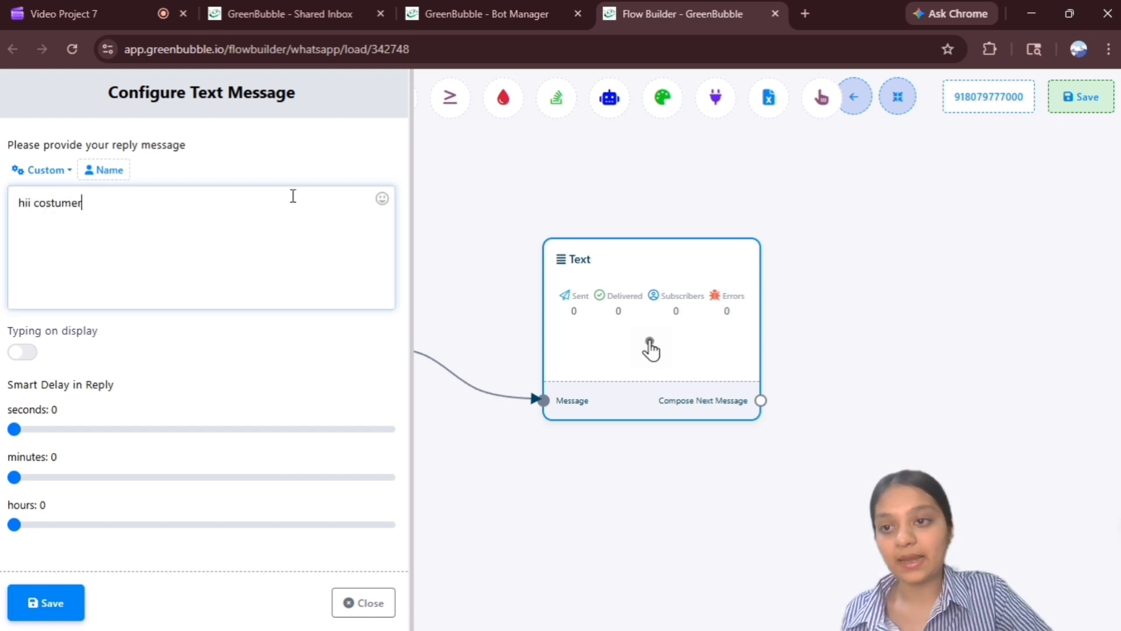
pyautogui.click(59, 594)
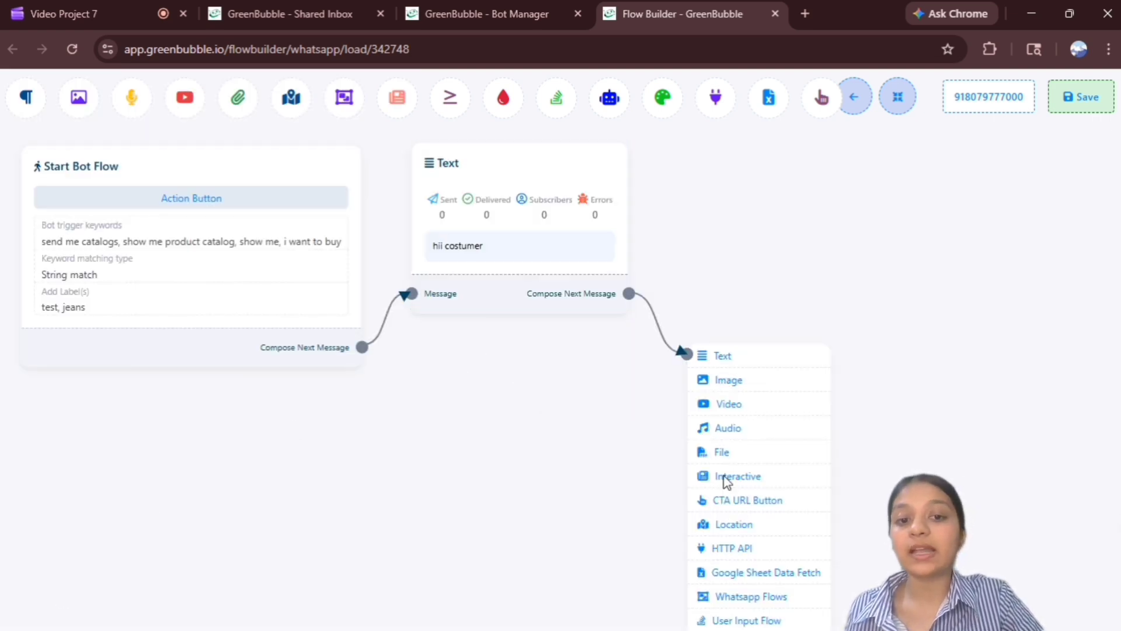
# Add an Interactive block after the text message with header "gender" and body "for whom are you looking for?", and save it.
pyautogui.click(724, 475)
pyautogui.moveTo(832, 586); pyautogui.dragTo(798, 315)
pyautogui.click(240, 240)
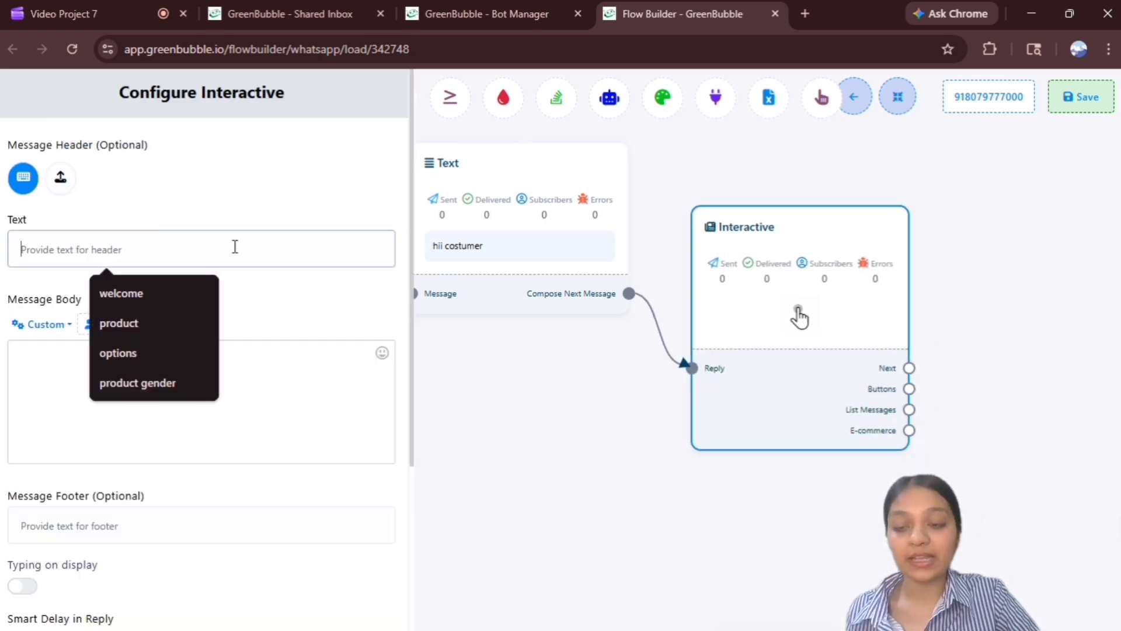
pyautogui.write('g')
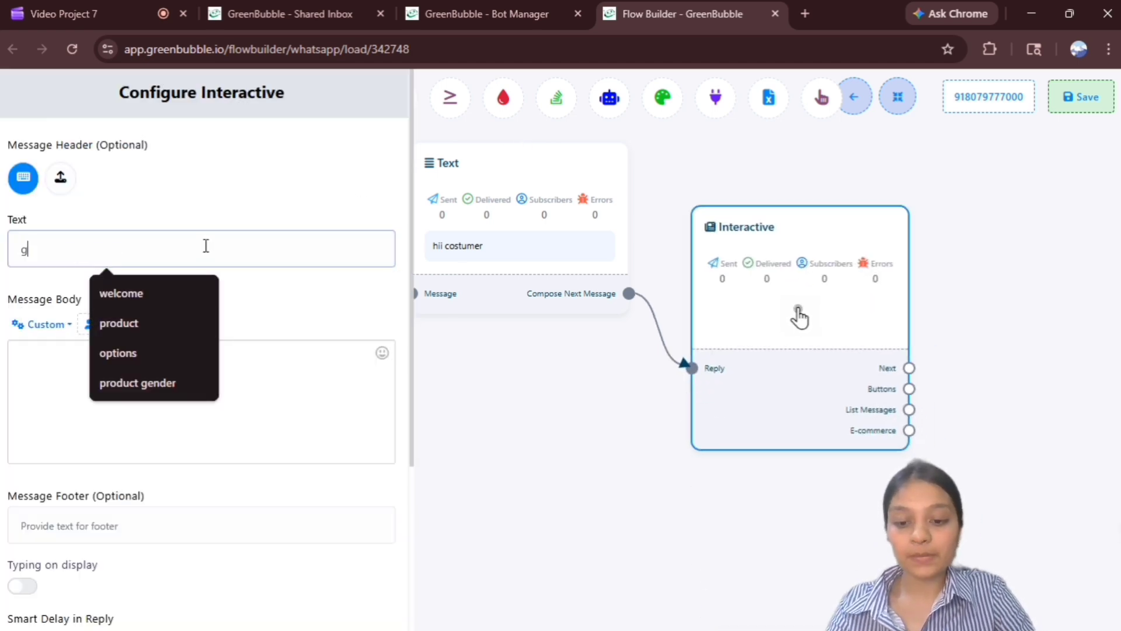
pyautogui.write('ender')
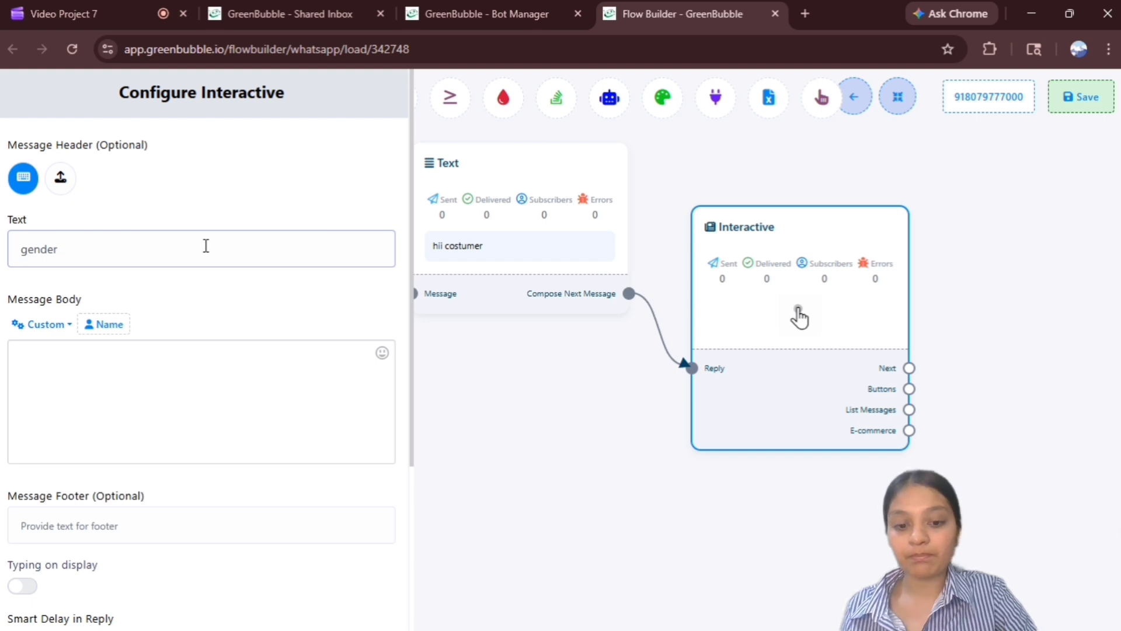
pyautogui.click(132, 376)
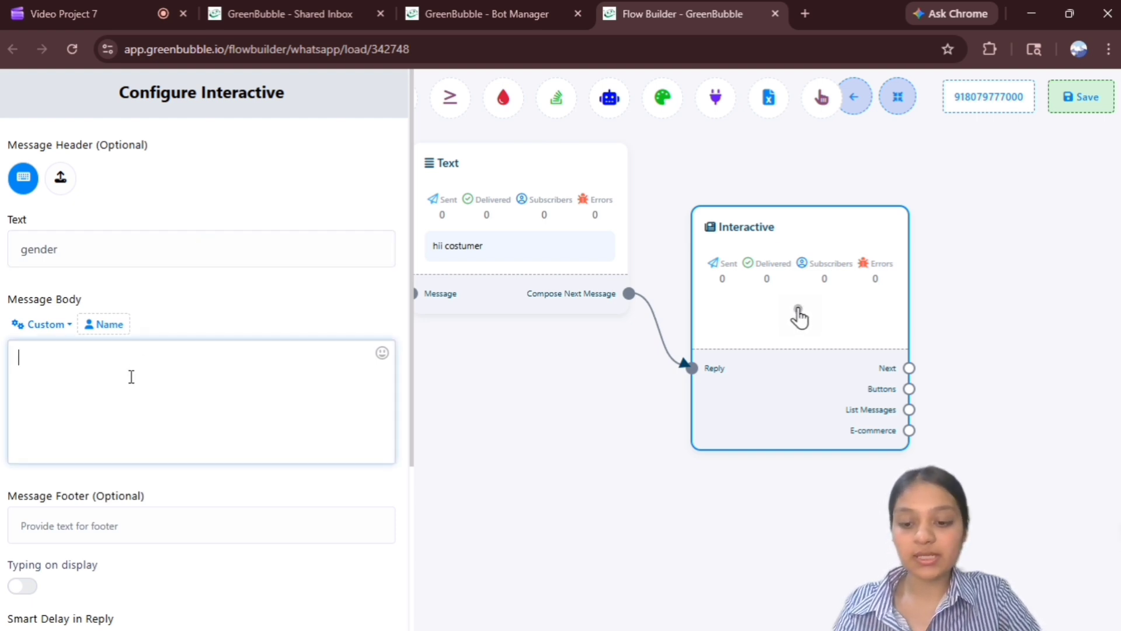
pyautogui.write('for whom are you looking for?')
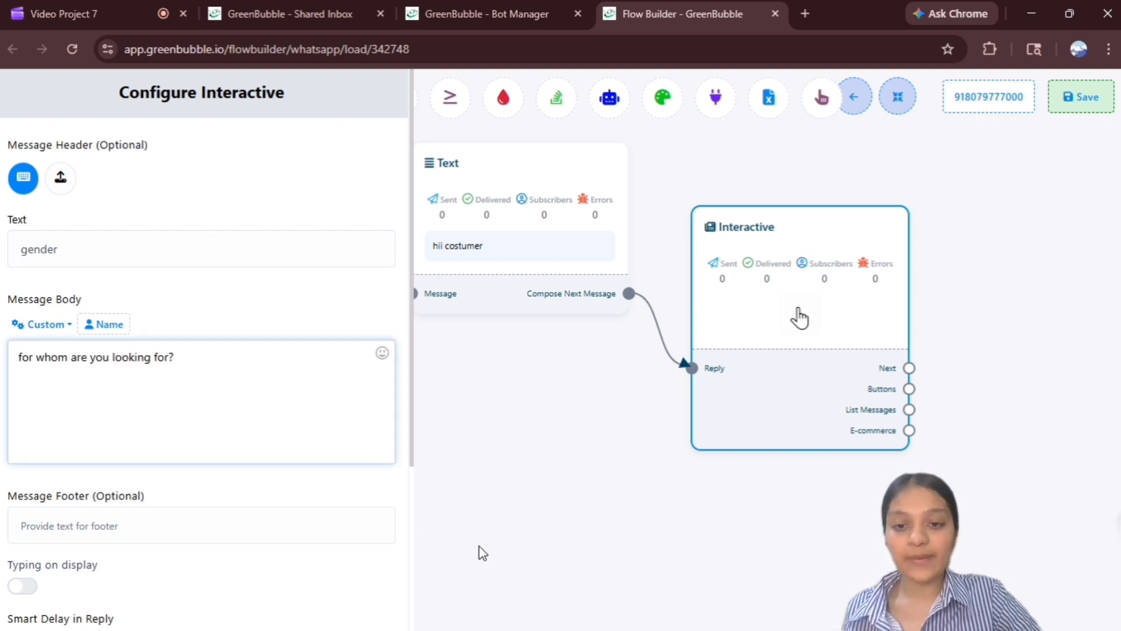
pyautogui.moveTo(412, 351); pyautogui.dragTo(413, 517)
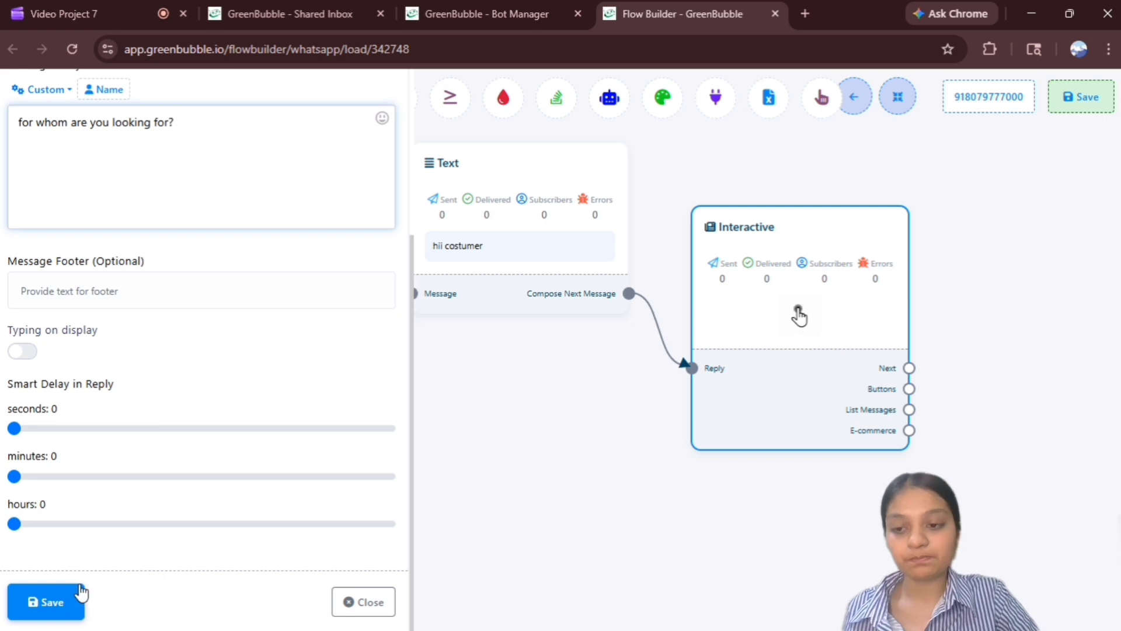
pyautogui.click(52, 600)
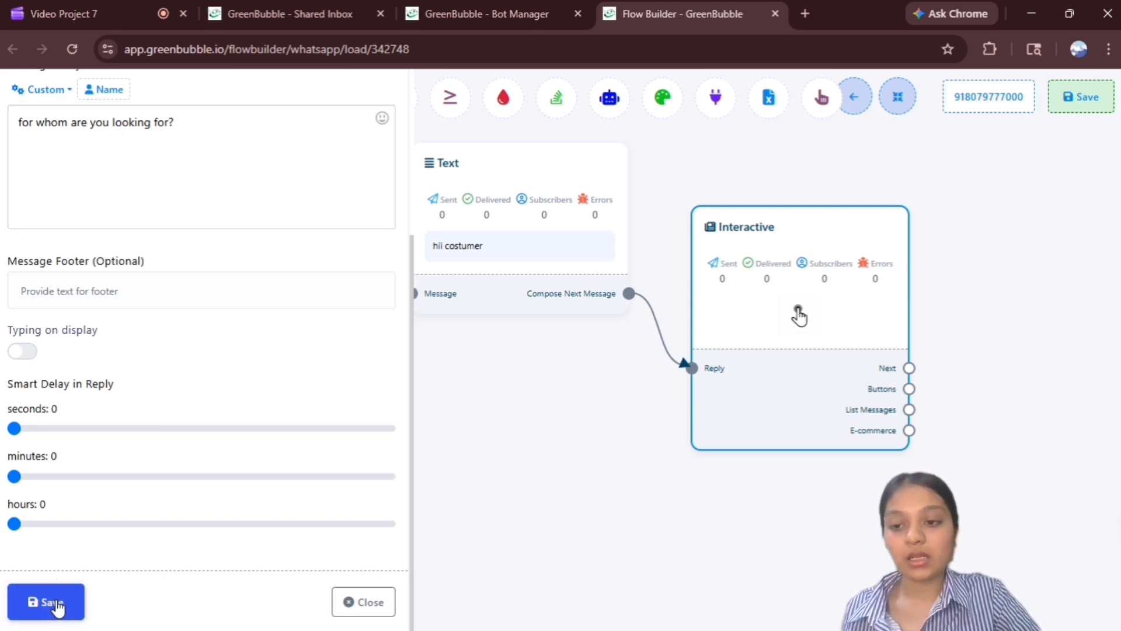
# Attach a new Button block to the Buttons output of the gender Interactive block.
pyautogui.moveTo(729, 509); pyautogui.dragTo(348, 481)
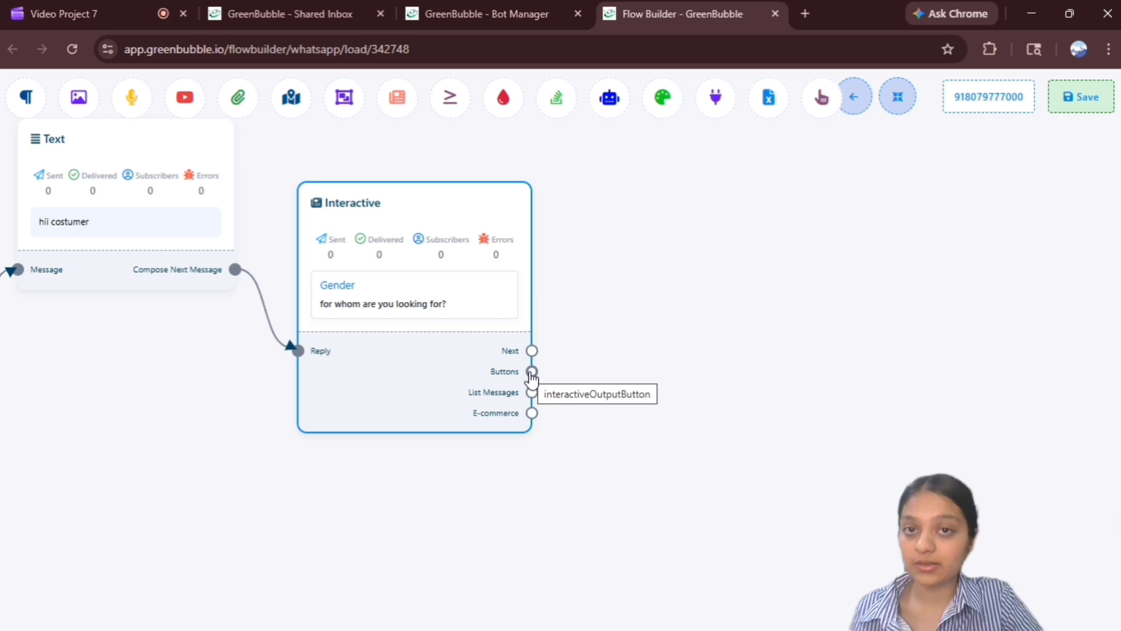
pyautogui.moveTo(532, 372); pyautogui.dragTo(659, 289)
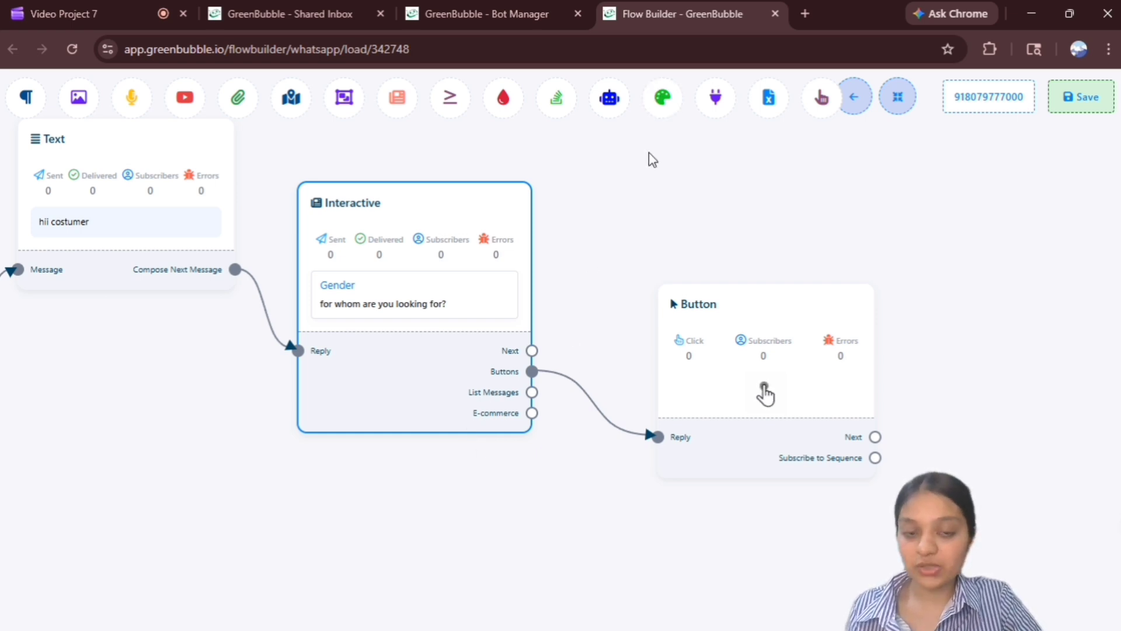
pyautogui.moveTo(679, 192); pyautogui.dragTo(451, 200)
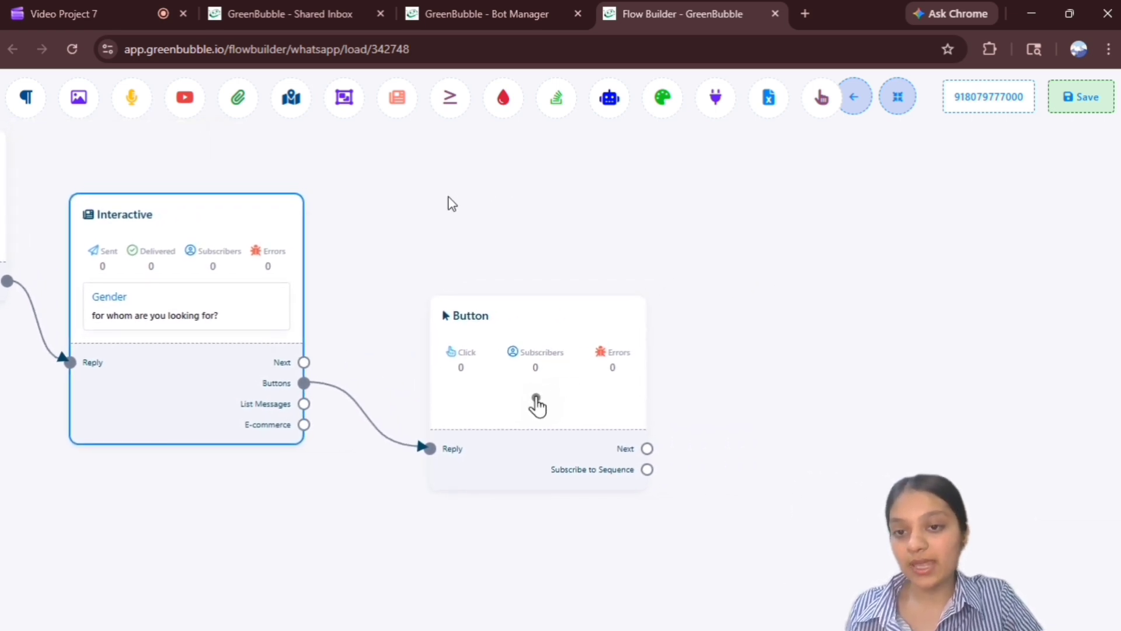
# Clone the empty Button block, place the copy below the original, and connect it to the gender Interactive block's Buttons output.
pyautogui.moveTo(471, 390); pyautogui.dragTo(477, 245)
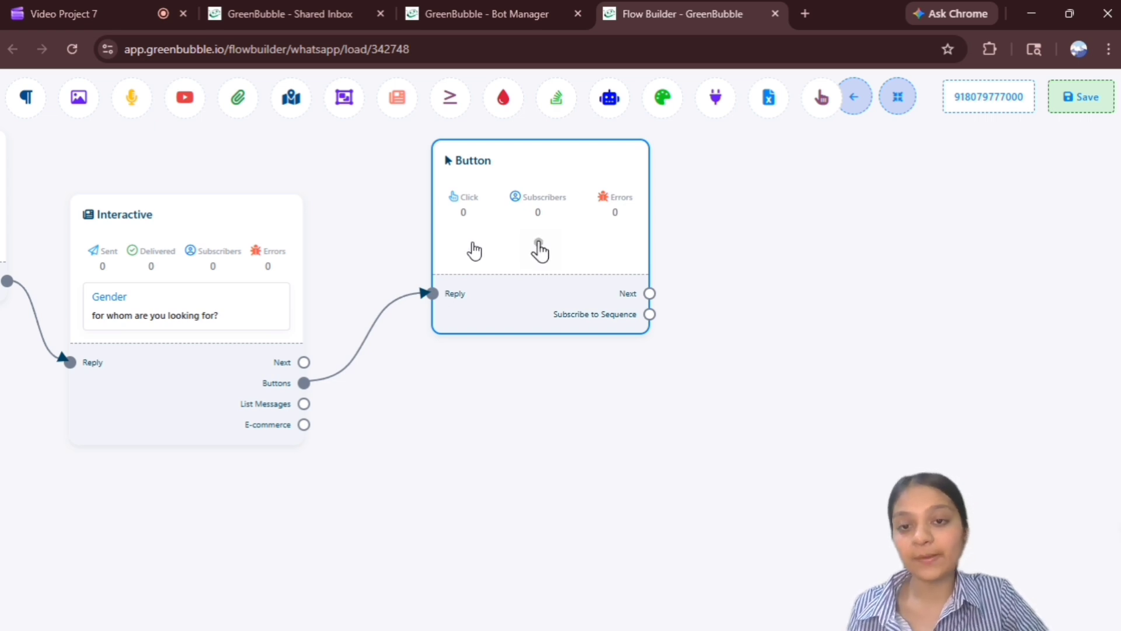
pyautogui.rightClick(474, 250)
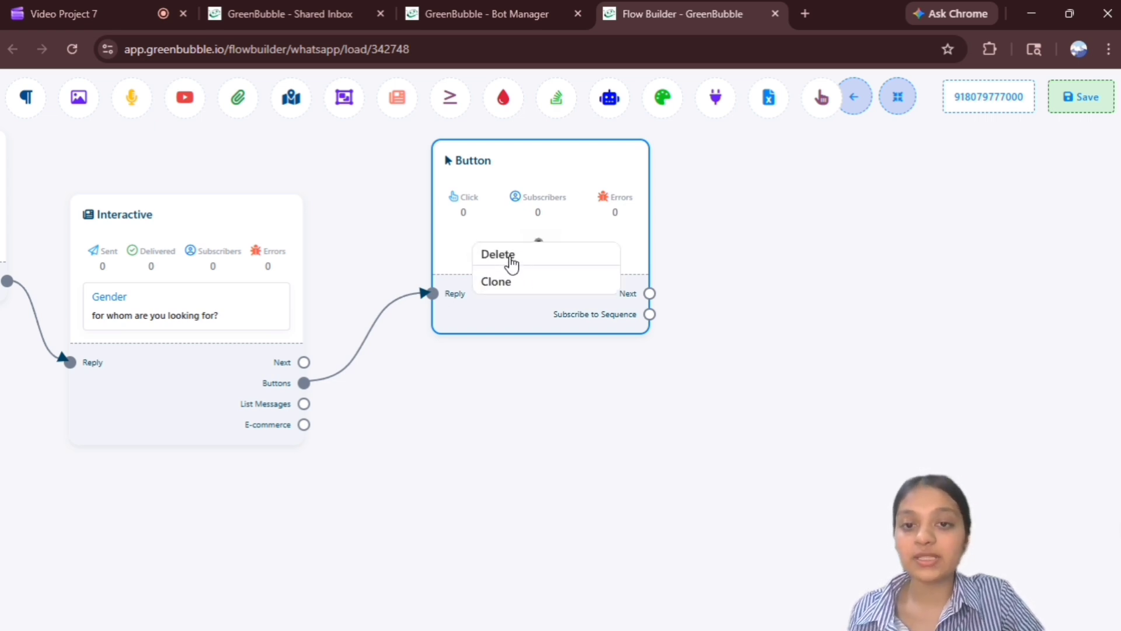
pyautogui.click(511, 284)
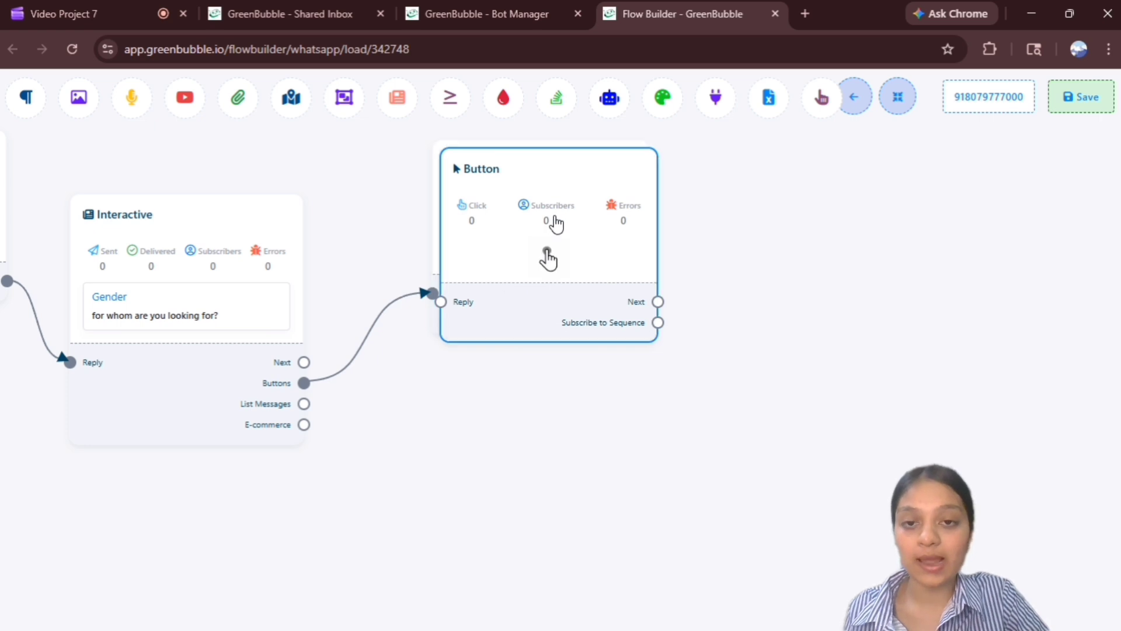
pyautogui.moveTo(553, 223); pyautogui.dragTo(570, 429)
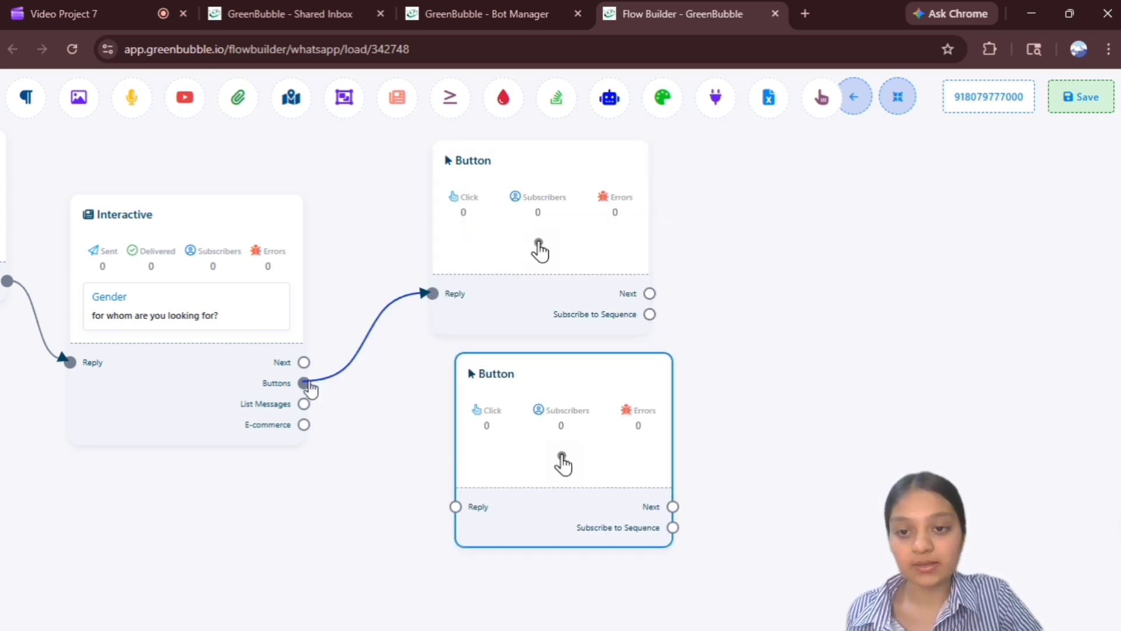
pyautogui.moveTo(307, 386); pyautogui.dragTo(483, 599)
pyautogui.moveTo(468, 544); pyautogui.dragTo(457, 508)
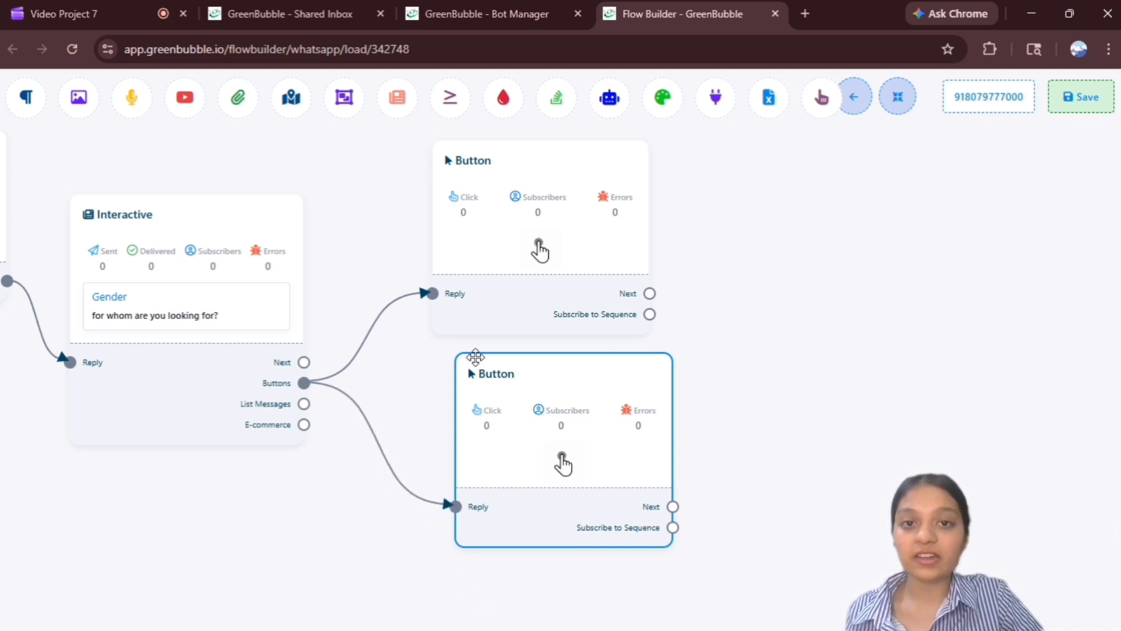
# Configure the upper Button block with the title "men" and the Send Message action, and save it.
pyautogui.click(528, 210)
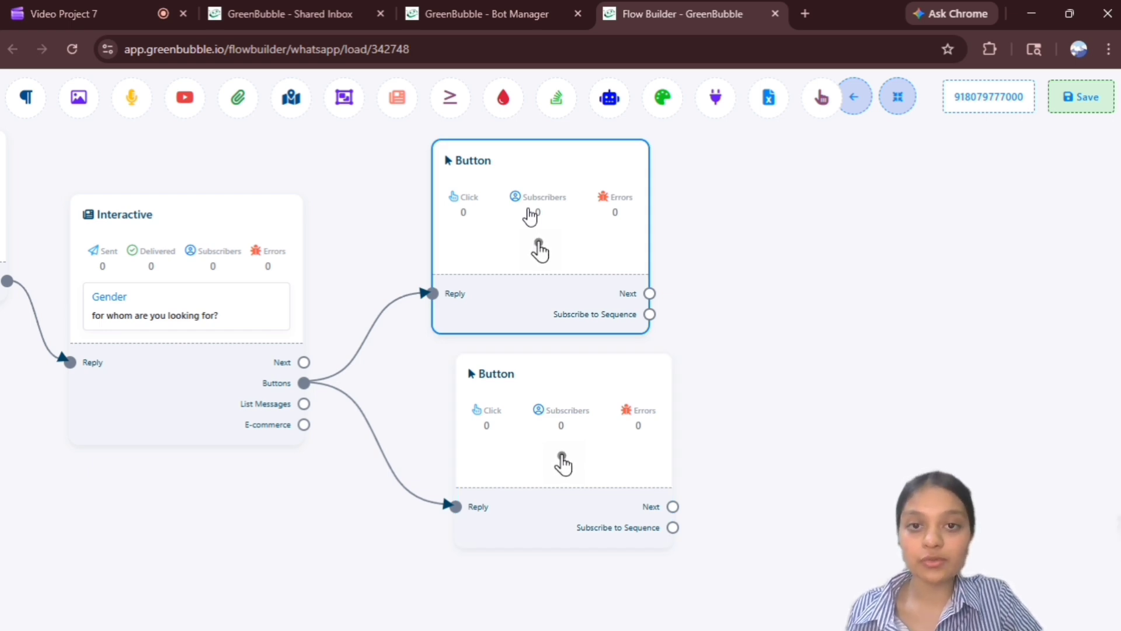
pyautogui.doubleClick(530, 216)
pyautogui.click(275, 249)
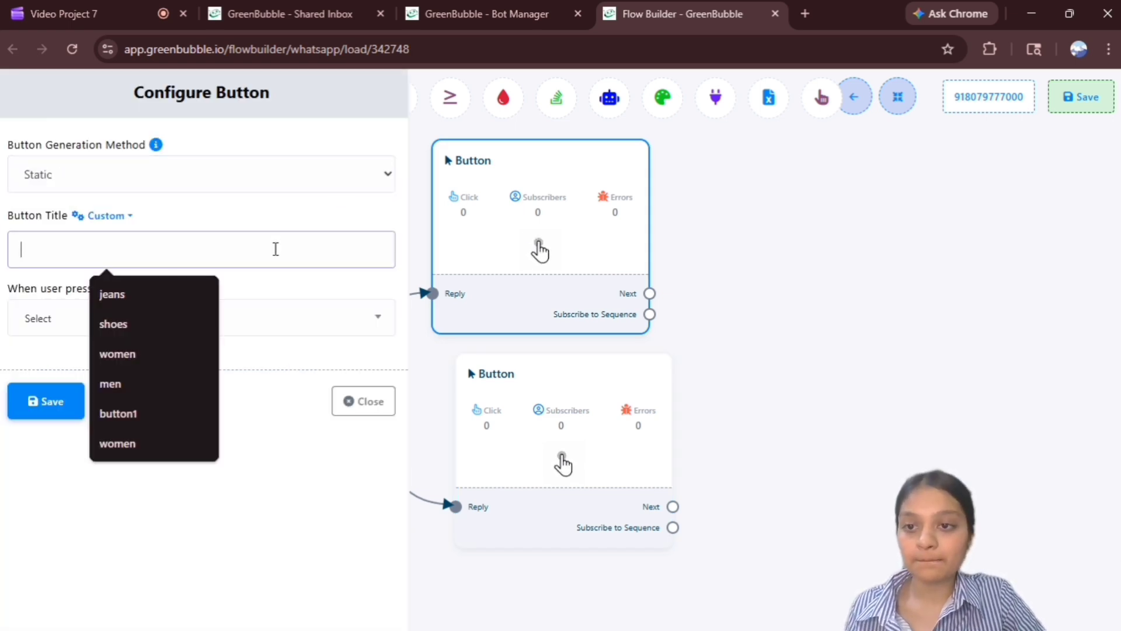
pyautogui.write('men')
pyautogui.click(61, 302)
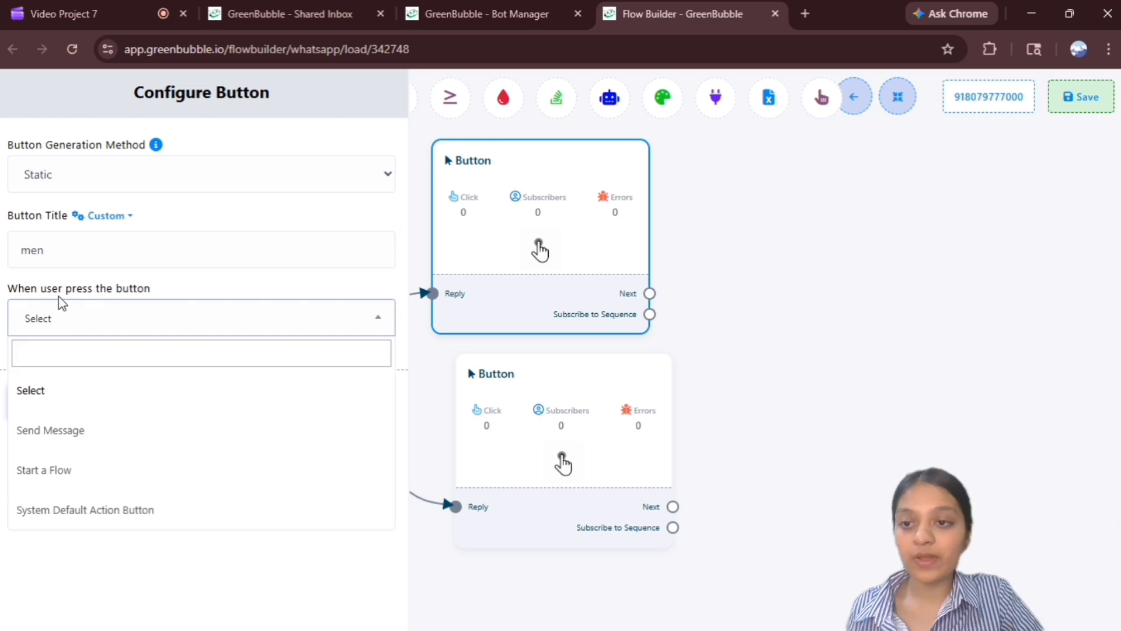
pyautogui.click(109, 432)
pyautogui.click(409, 421)
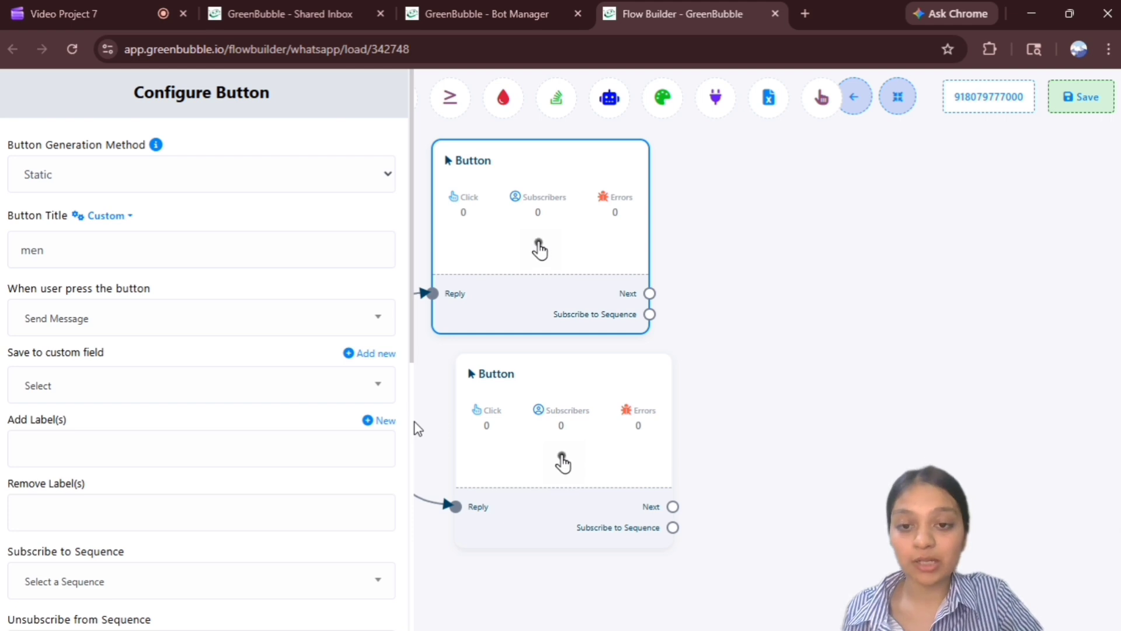
pyautogui.scroll(-8, 414, 421)
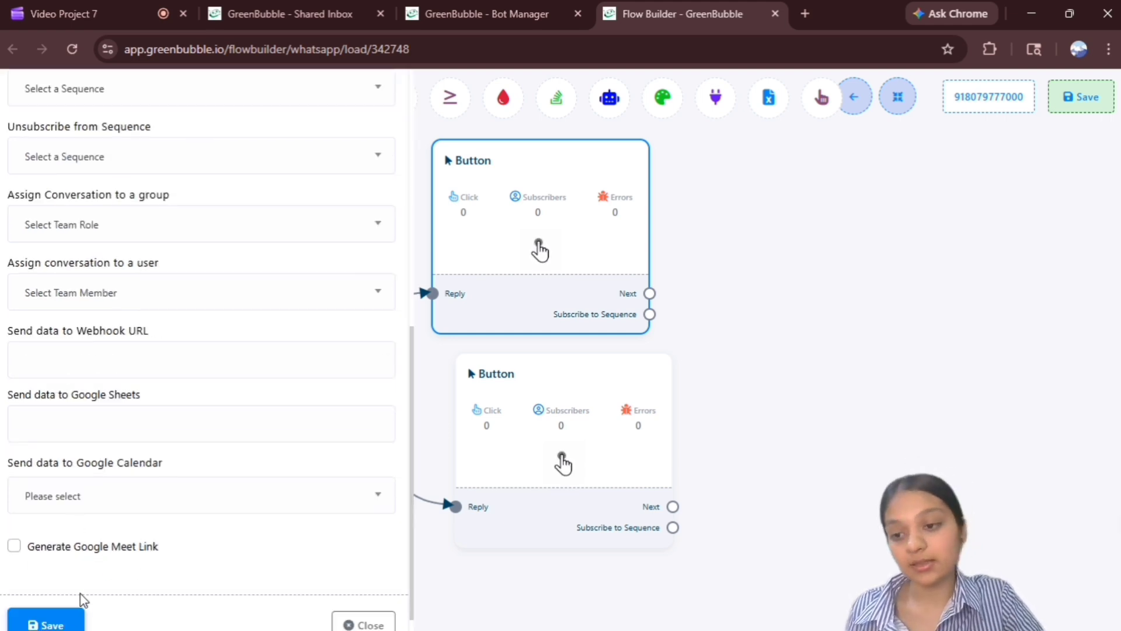
pyautogui.click(59, 623)
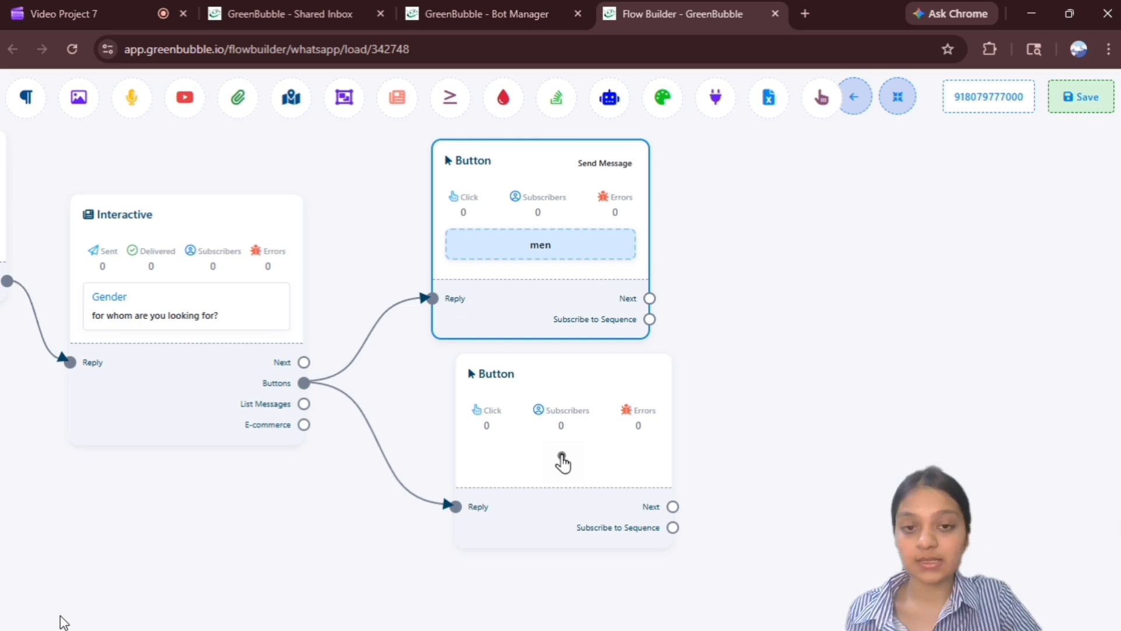
# Configure the lower Button block with the title "women" and the Send Message action, and save it.
pyautogui.click(563, 450)
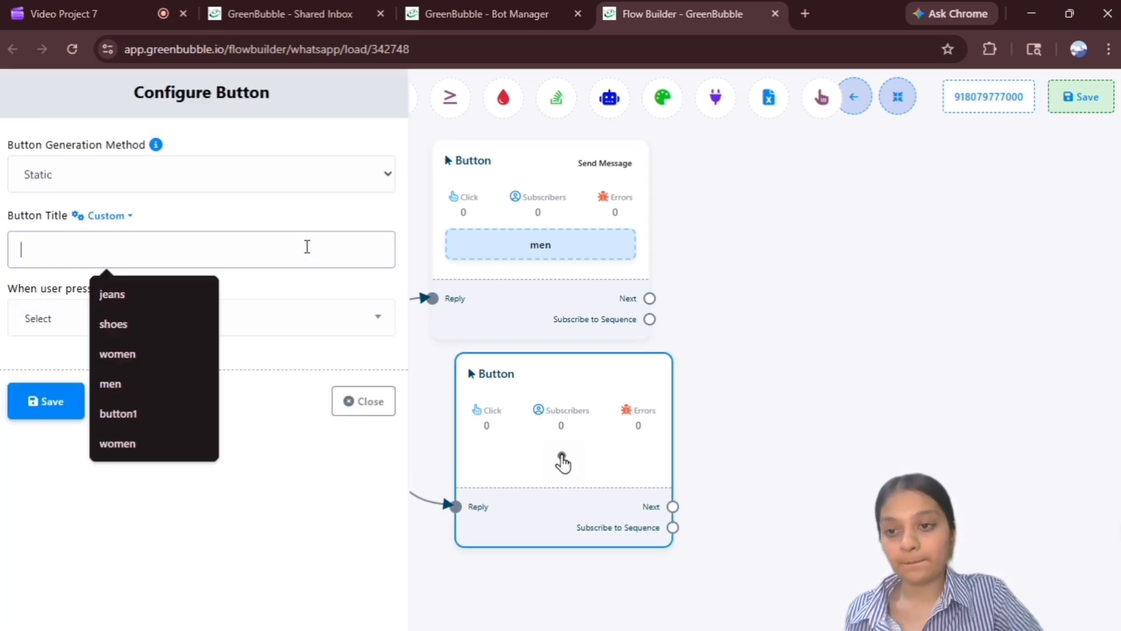
pyautogui.click(170, 356)
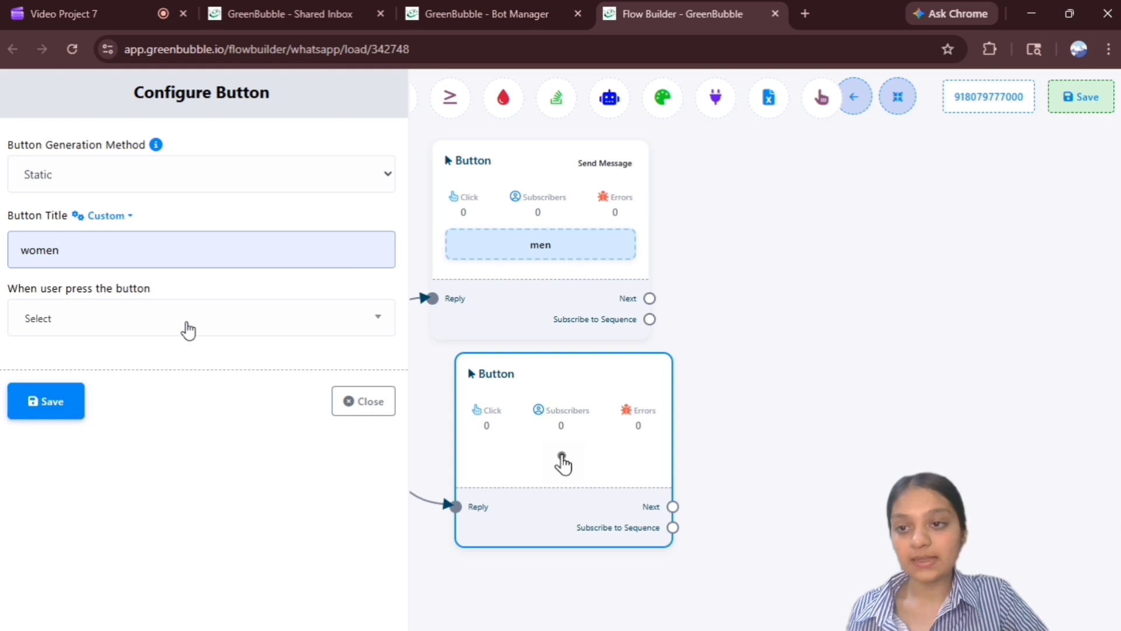
pyautogui.click(188, 329)
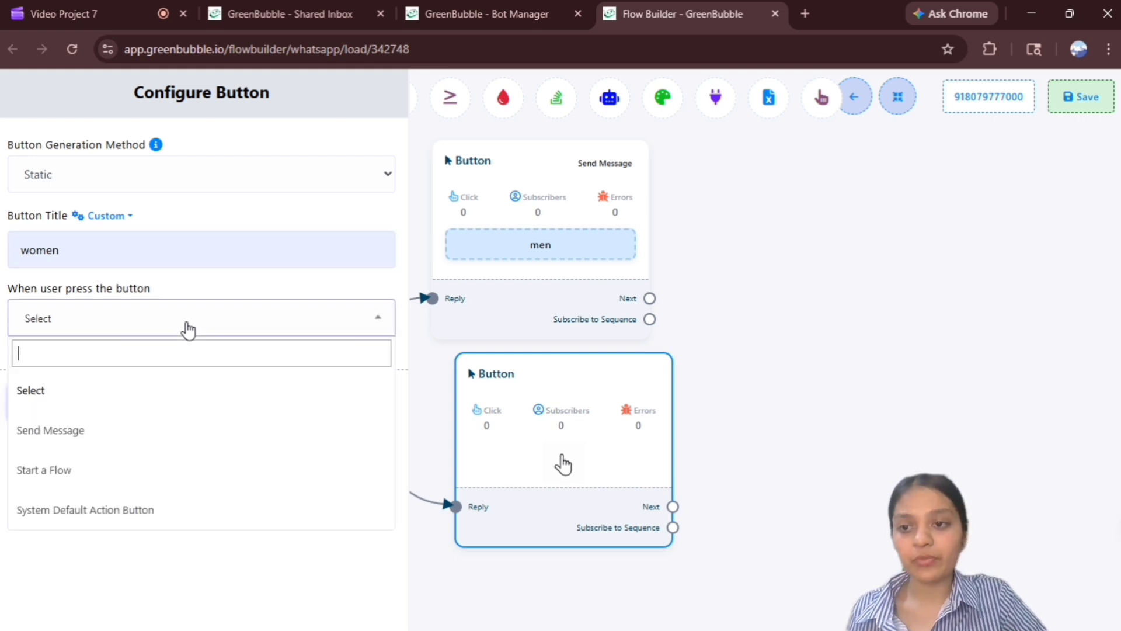
pyautogui.click(133, 444)
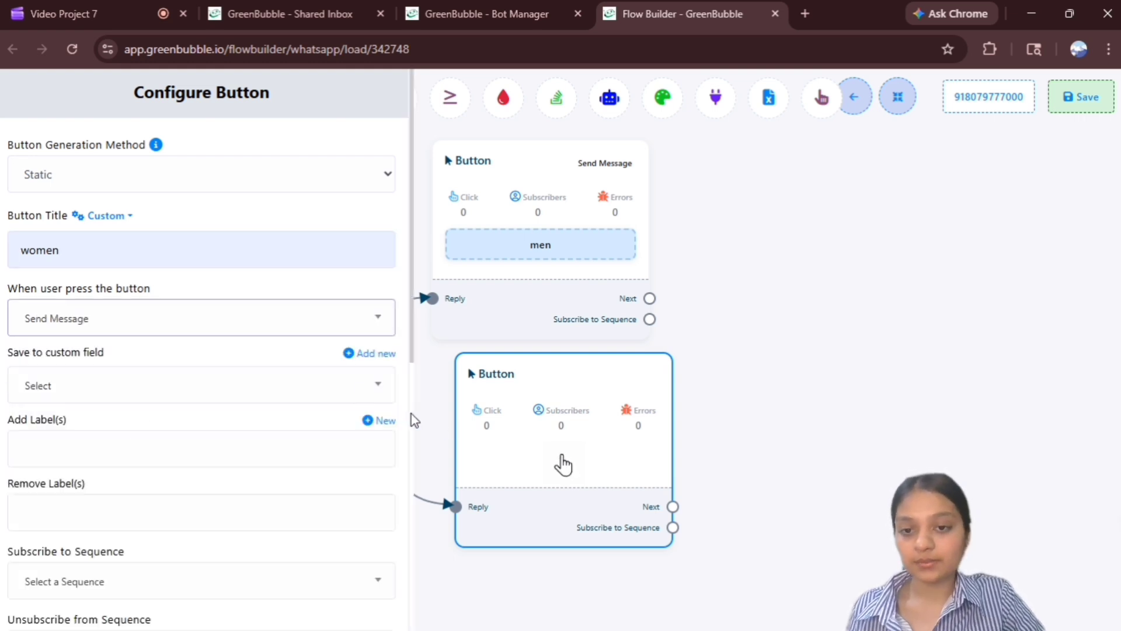
pyautogui.scroll(-10, 411, 420)
pyautogui.click(47, 621)
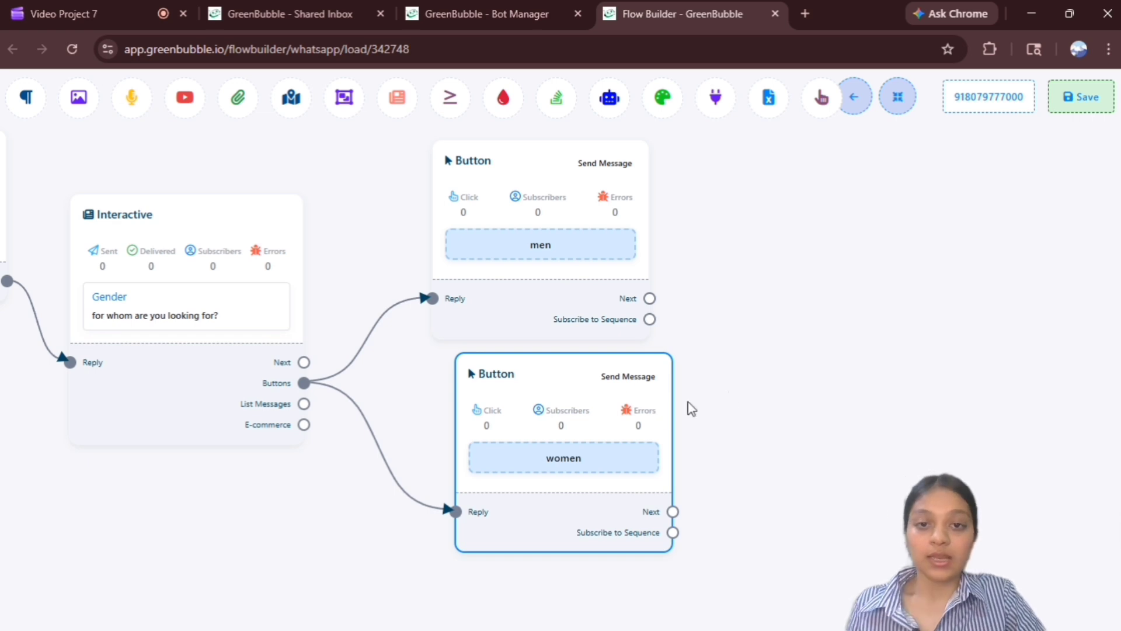
# Connect a Text block to the men button's Next output and save it with the reply "thanks for visiting".
pyautogui.moveTo(751, 407); pyautogui.dragTo(538, 432)
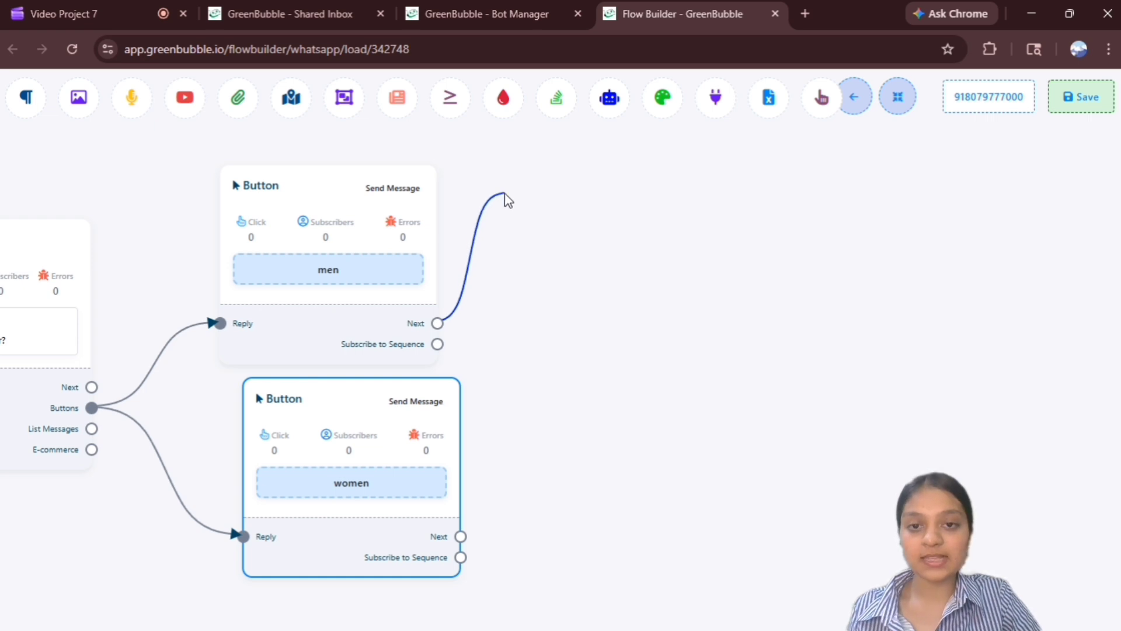
pyautogui.moveTo(505, 194); pyautogui.dragTo(504, 196)
pyautogui.click(541, 208)
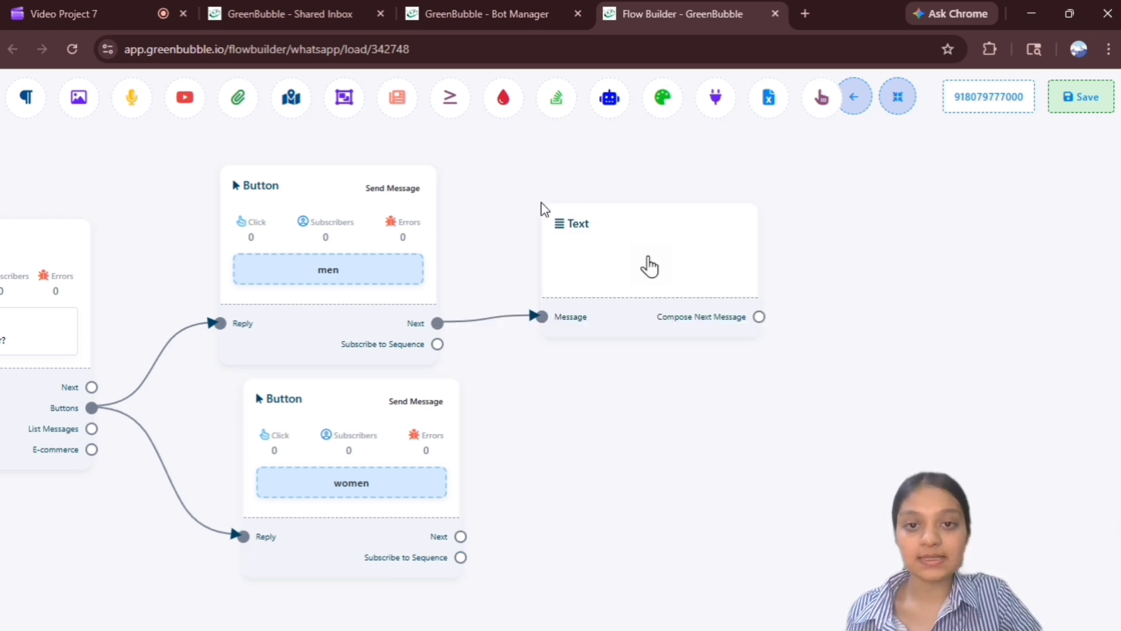
pyautogui.doubleClick(649, 306)
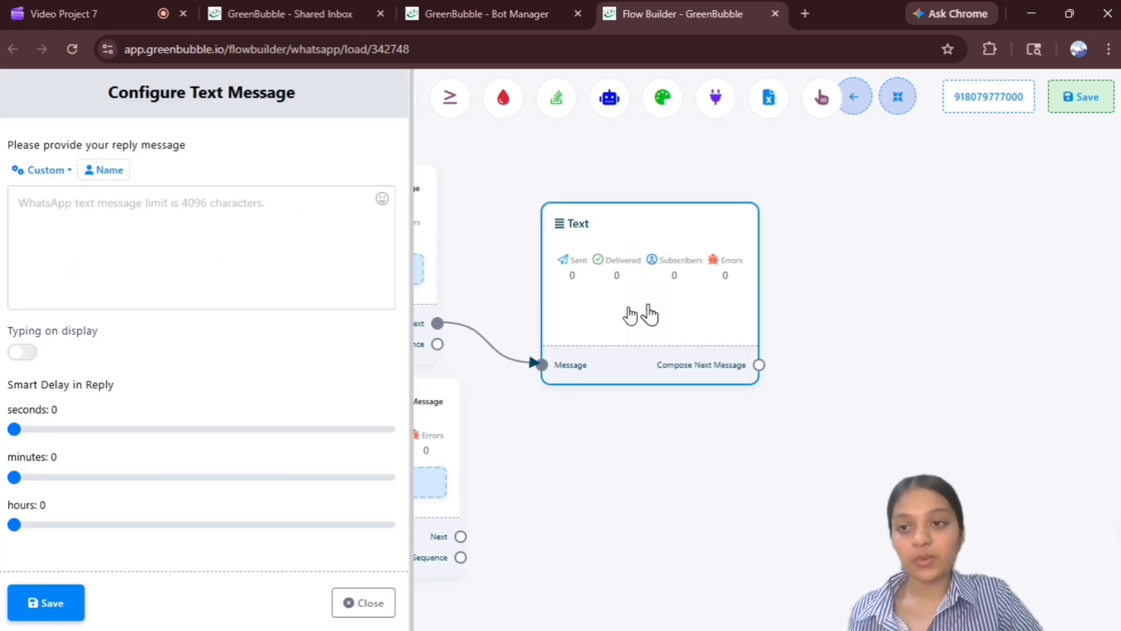
pyautogui.click(312, 225)
pyautogui.write('thanks for vi')
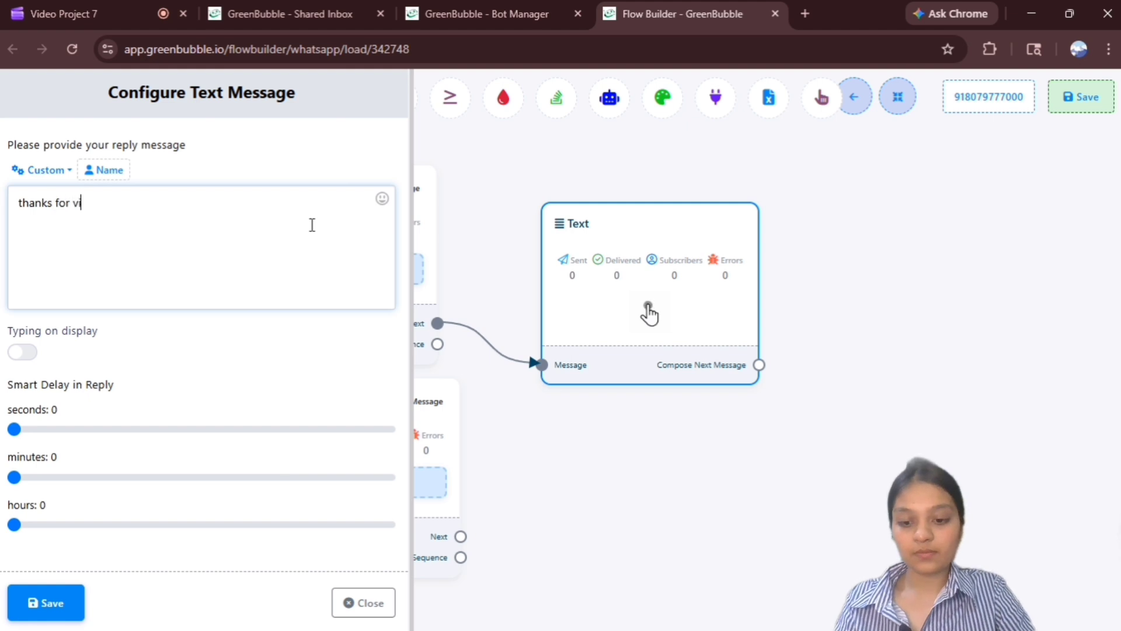
pyautogui.write('siting')
pyautogui.click(55, 607)
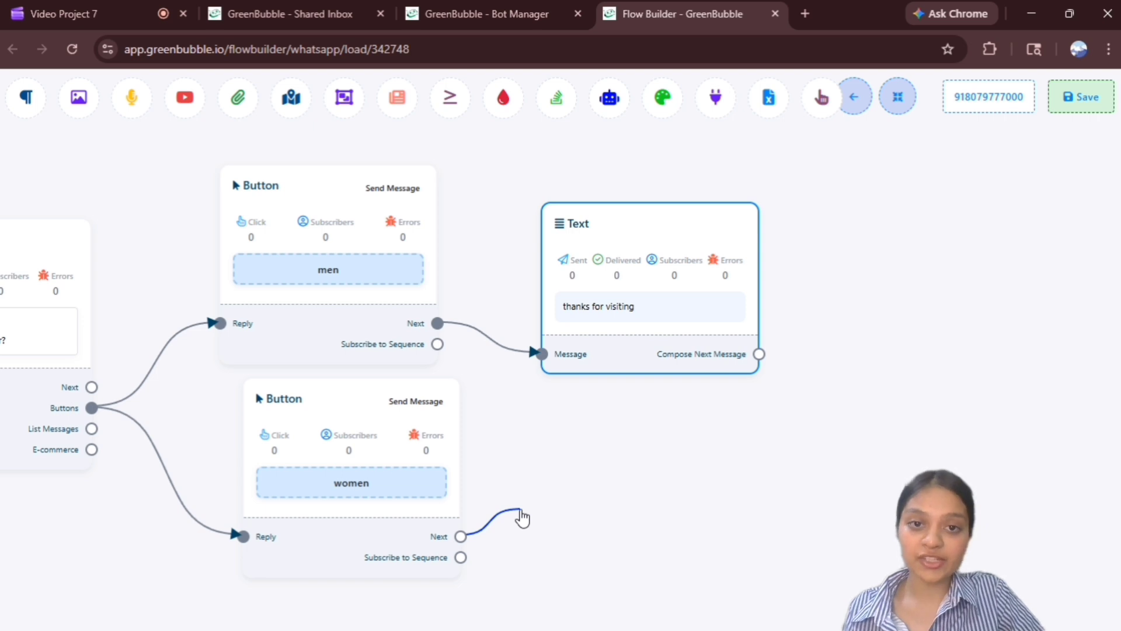
# Connect an Interactive block to the women button's Next output, place it beneath the text block, and attach a Button block to its Buttons output.
pyautogui.moveTo(520, 510); pyautogui.dragTo(611, 414)
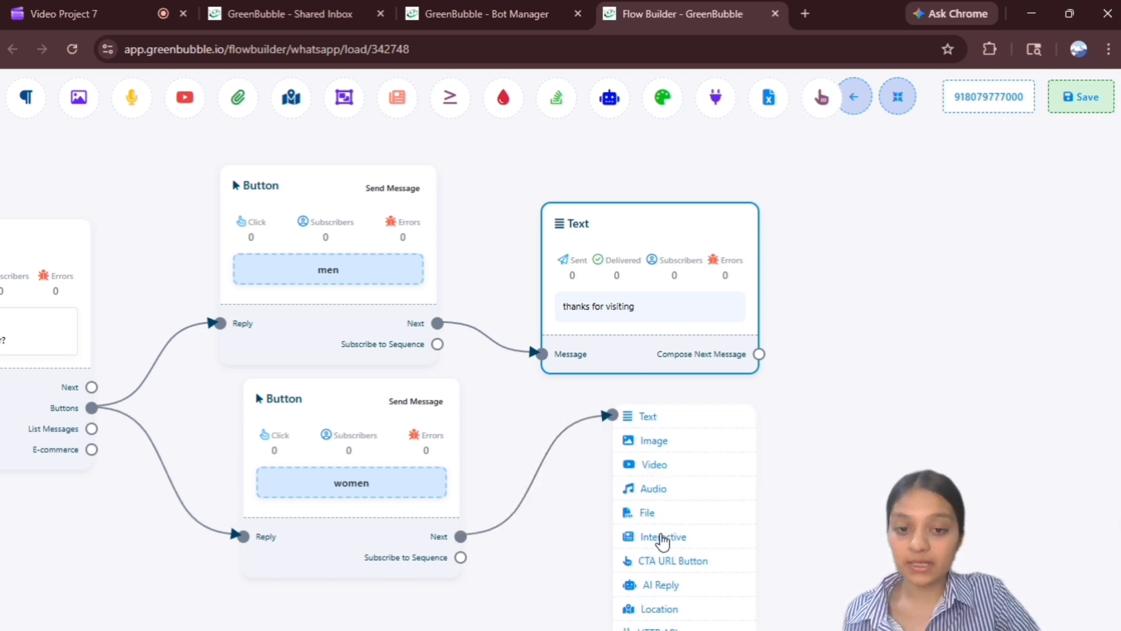
pyautogui.click(663, 538)
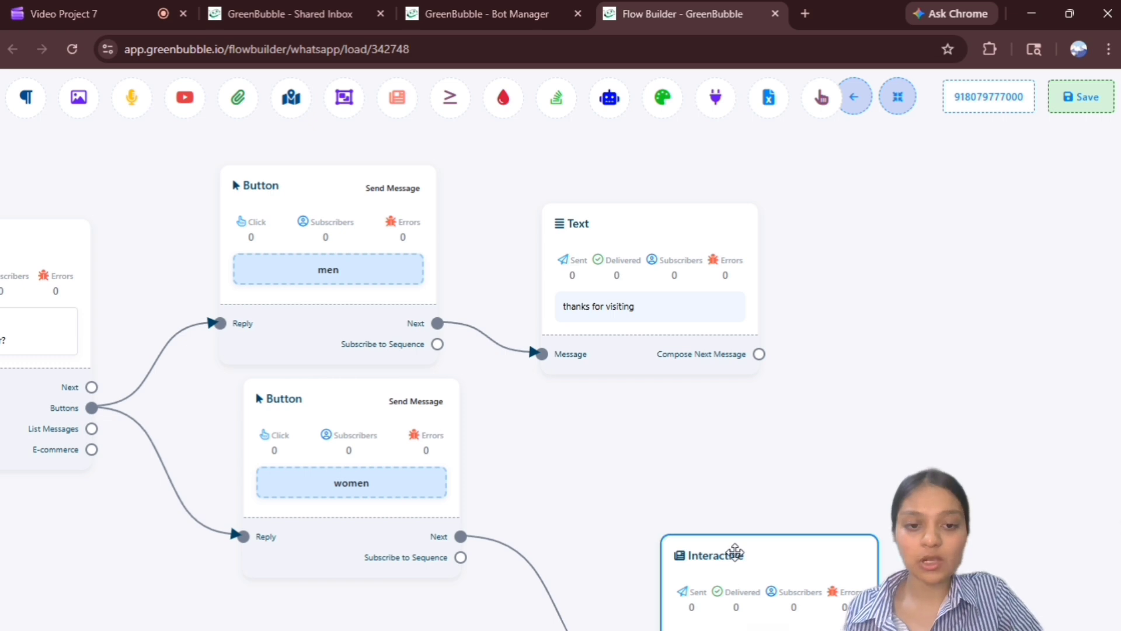
pyautogui.moveTo(758, 551); pyautogui.dragTo(671, 496)
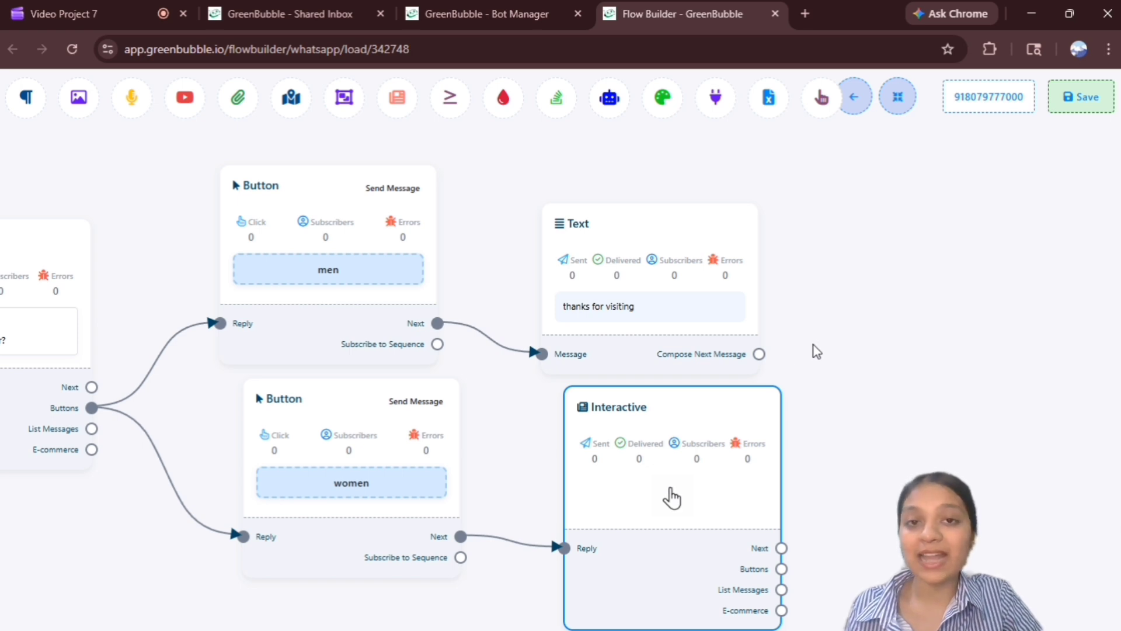
pyautogui.moveTo(672, 497); pyautogui.dragTo(470, 416)
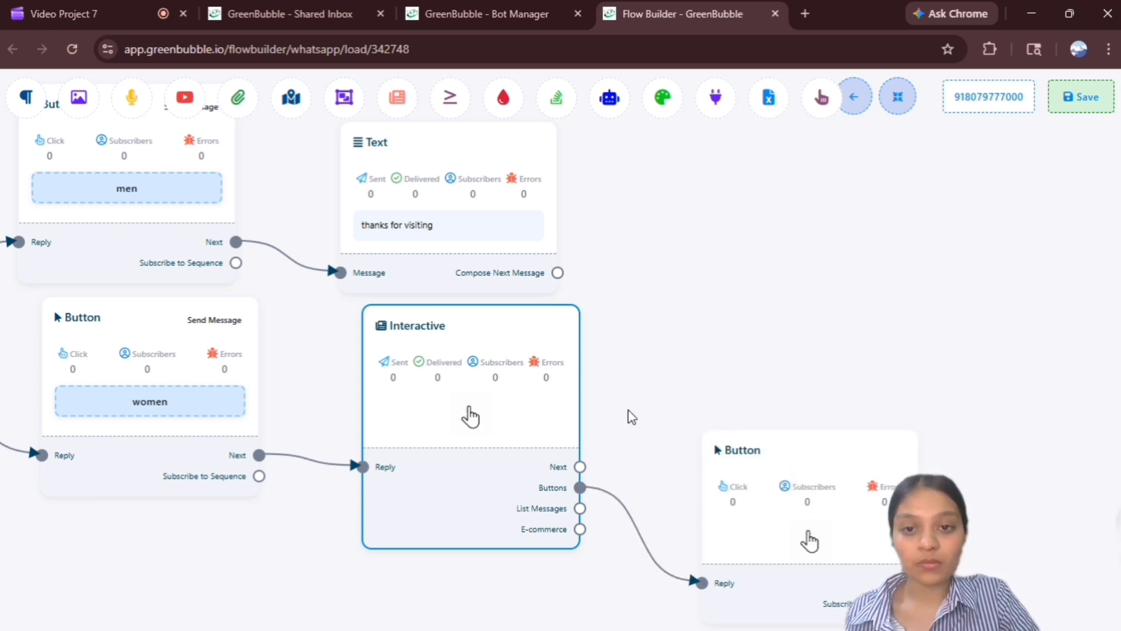
# Configure the new Interactive block with header "product" and body "what are you looking for", and save it.
pyautogui.doubleClick(428, 409)
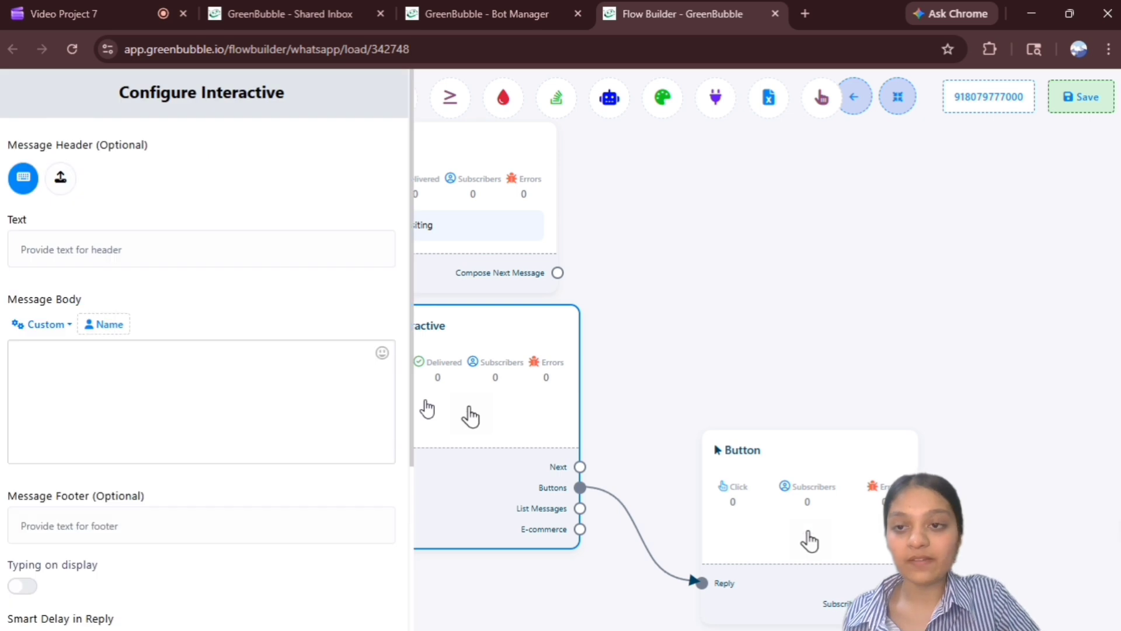
pyautogui.click(213, 261)
pyautogui.write('product')
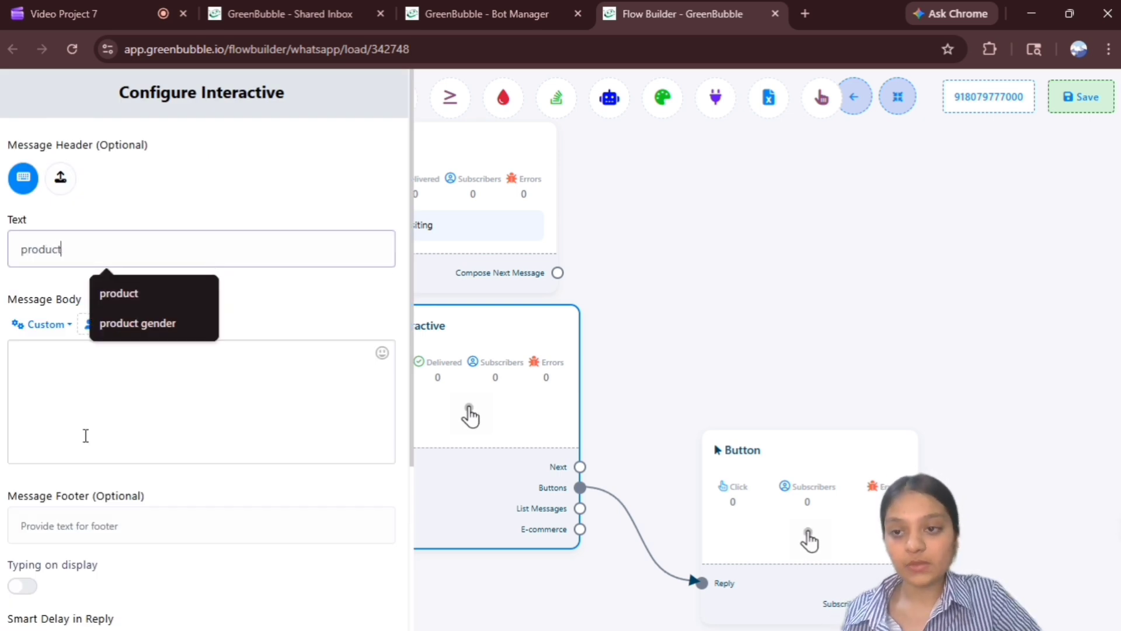
pyautogui.click(99, 395)
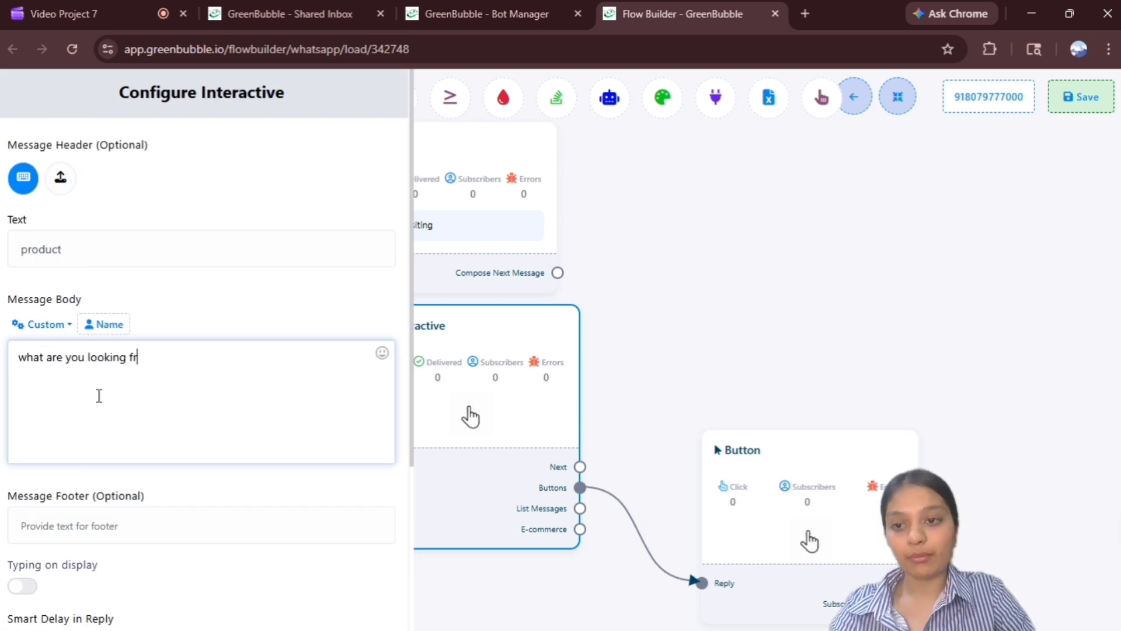
pyautogui.write('what are you looking for')
pyautogui.scroll(-4, 374, 516)
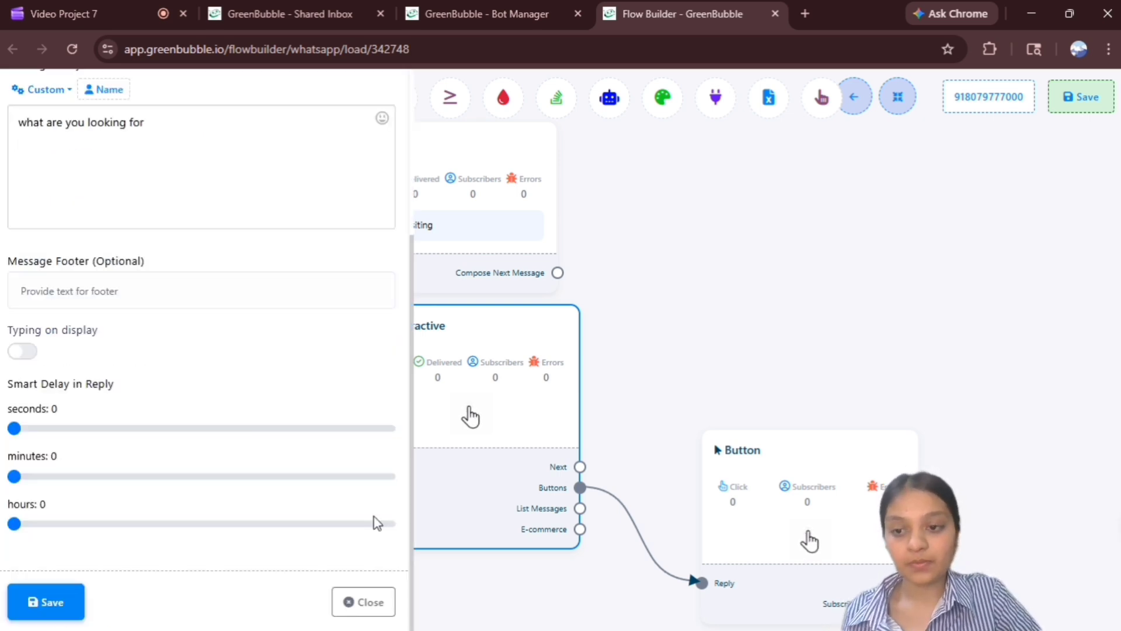
pyautogui.click(53, 600)
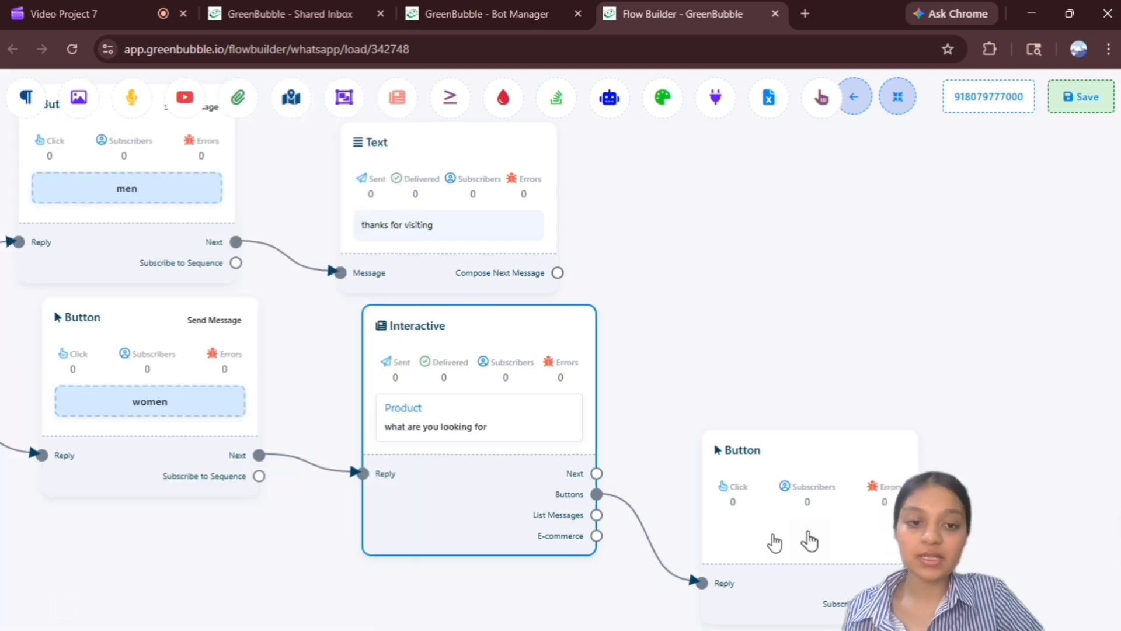
# Move the product Interactive's Button block higher, clone it twice, and arrange the two copies below it.
pyautogui.moveTo(809, 540); pyautogui.dragTo(791, 258)
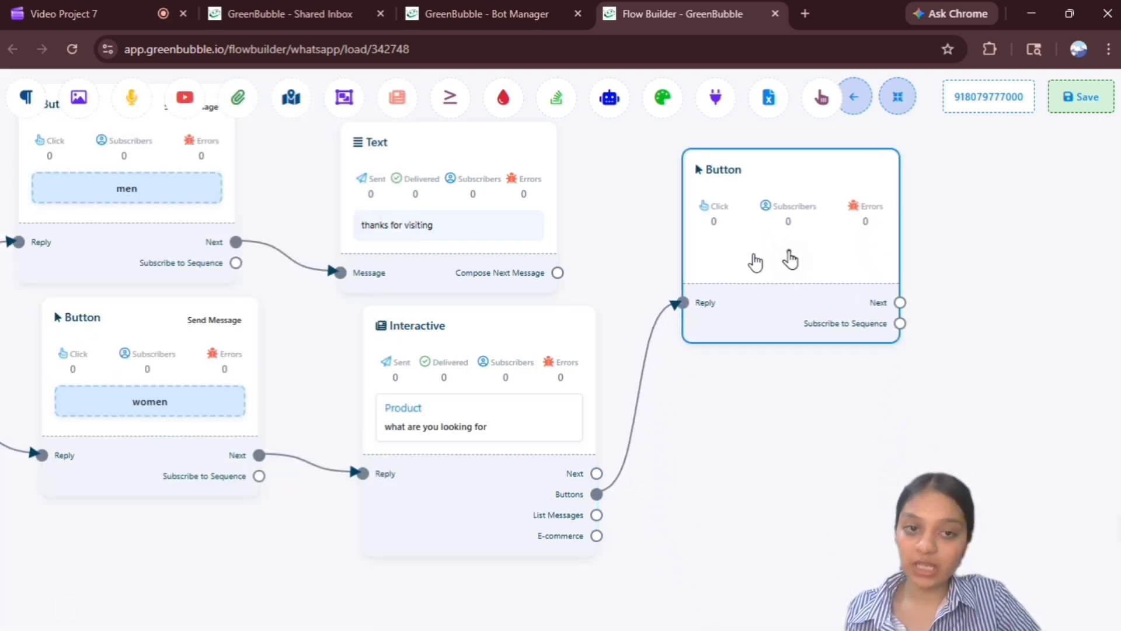
pyautogui.rightClick(755, 259)
pyautogui.click(782, 298)
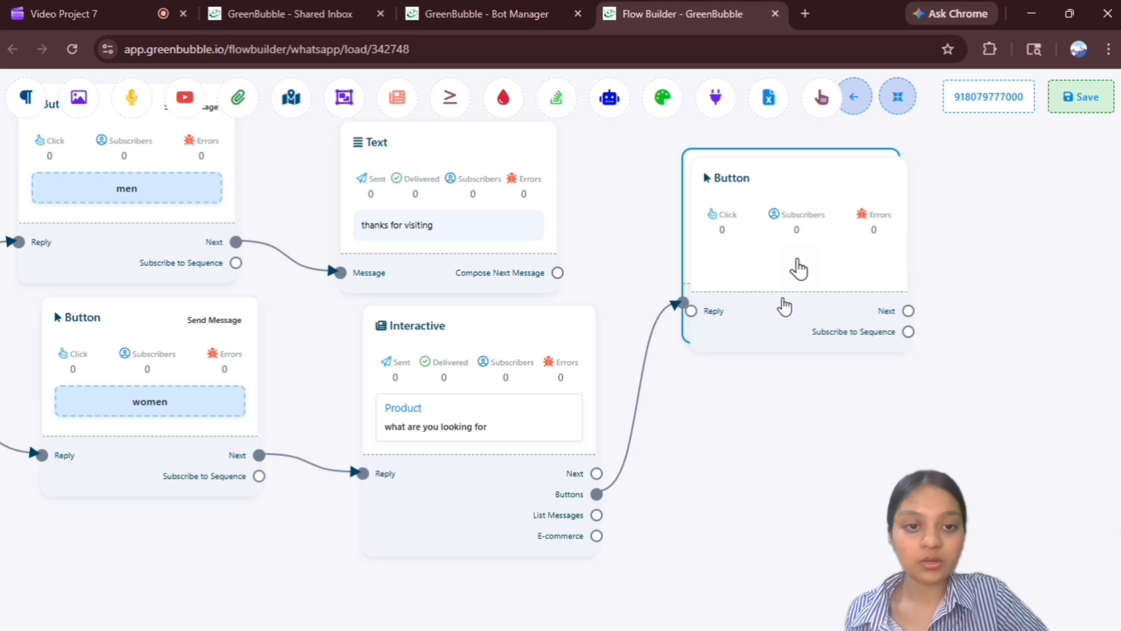
pyautogui.rightClick(782, 302)
pyautogui.click(807, 336)
pyautogui.moveTo(792, 195); pyautogui.dragTo(823, 325)
pyautogui.moveTo(777, 224); pyautogui.dragTo(833, 528)
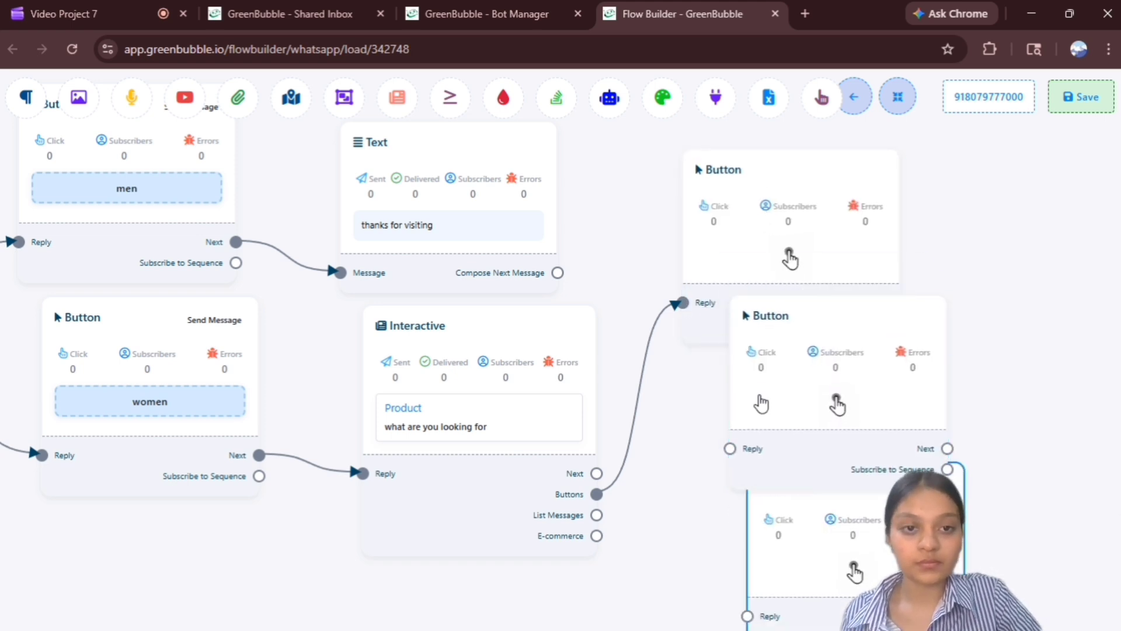
# Configure the Button block connected to the product Interactive with title "jeans" and the action Send Message, and save it.
pyautogui.doubleClick(787, 258)
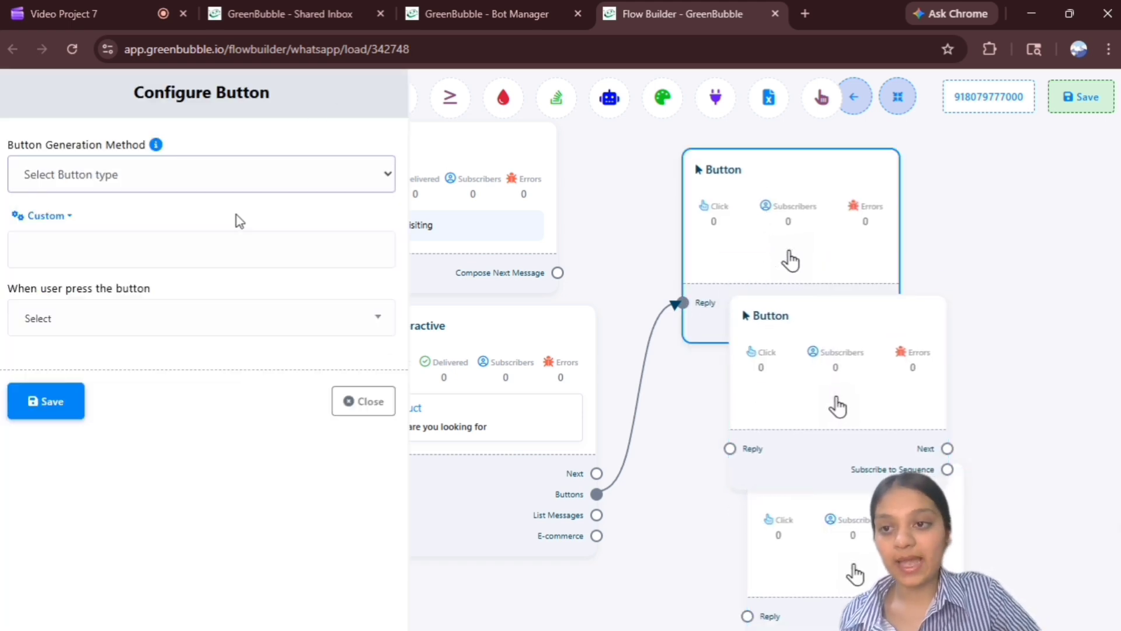
pyautogui.click(228, 250)
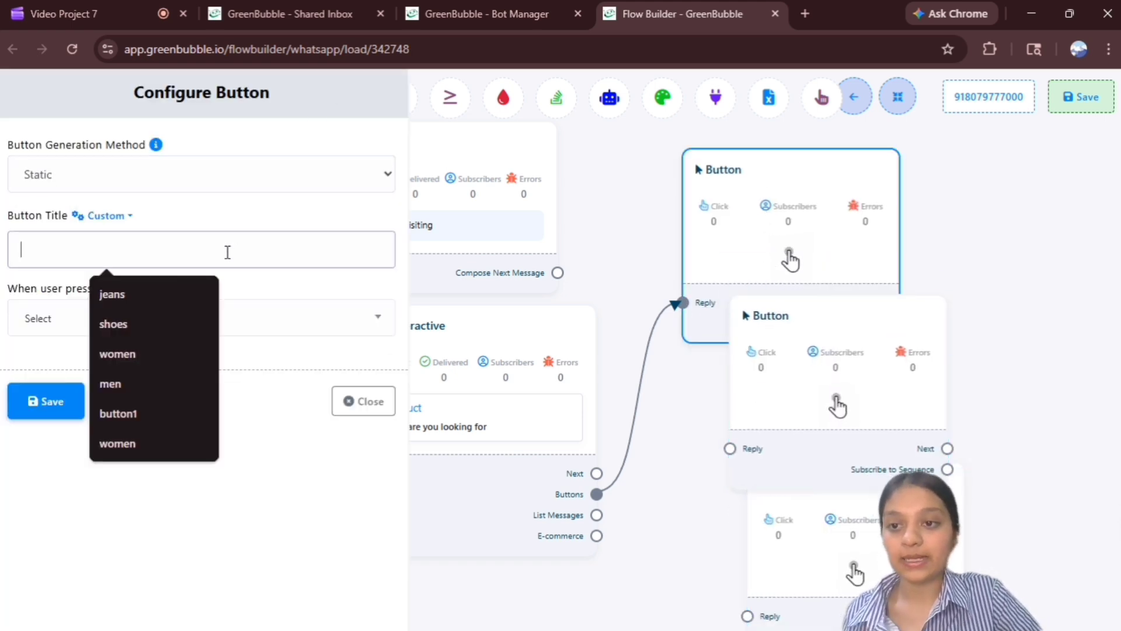
pyautogui.click(181, 293)
pyautogui.click(122, 321)
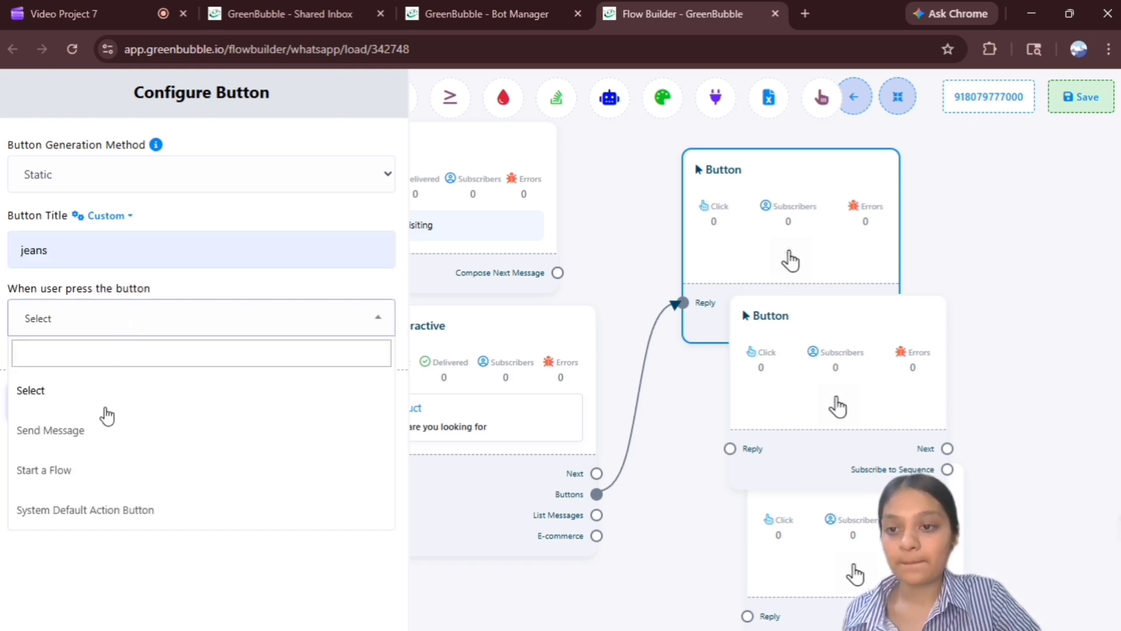
pyautogui.click(53, 429)
pyautogui.scroll(-10, 137, 409)
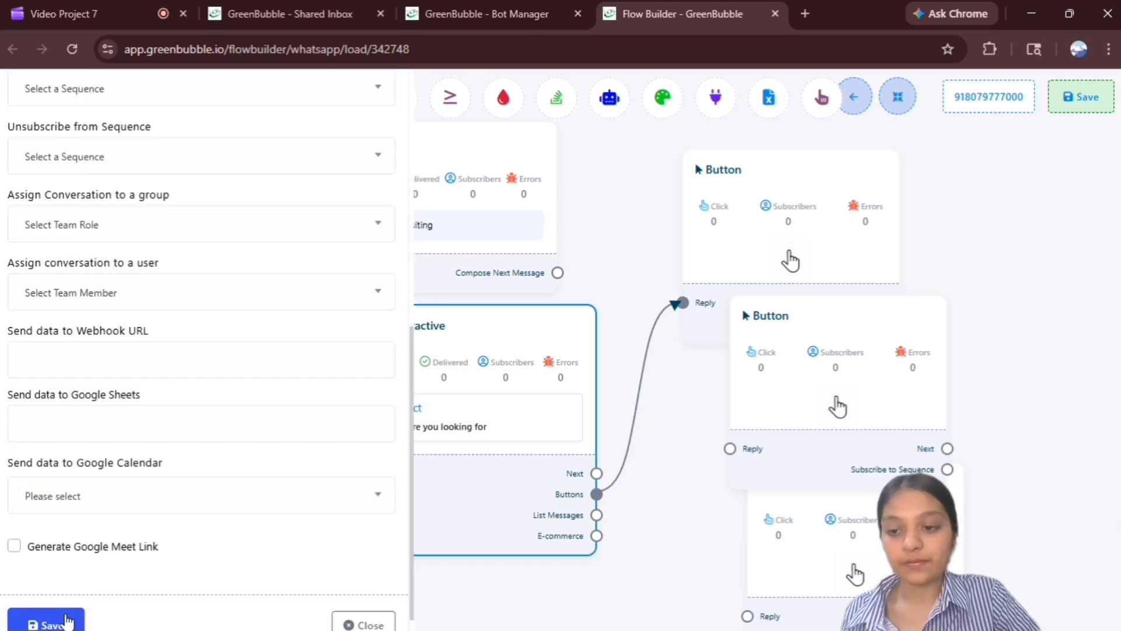
pyautogui.click(81, 609)
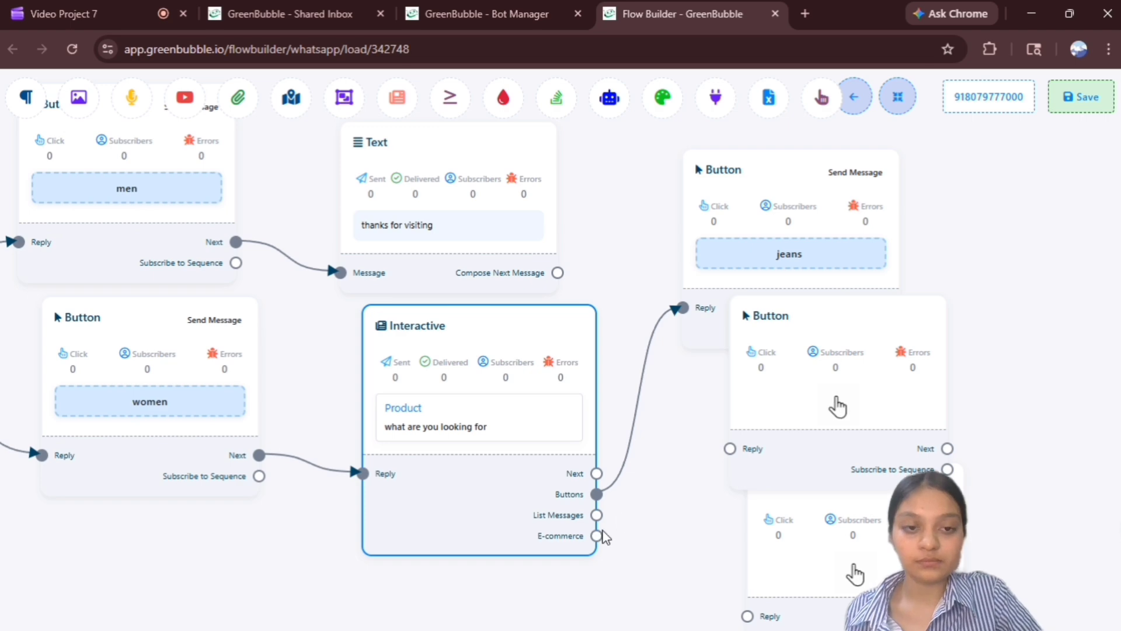
# Configure the first cloned Button block with title "shoes" and the action Send Message, and save it.
pyautogui.click(835, 403)
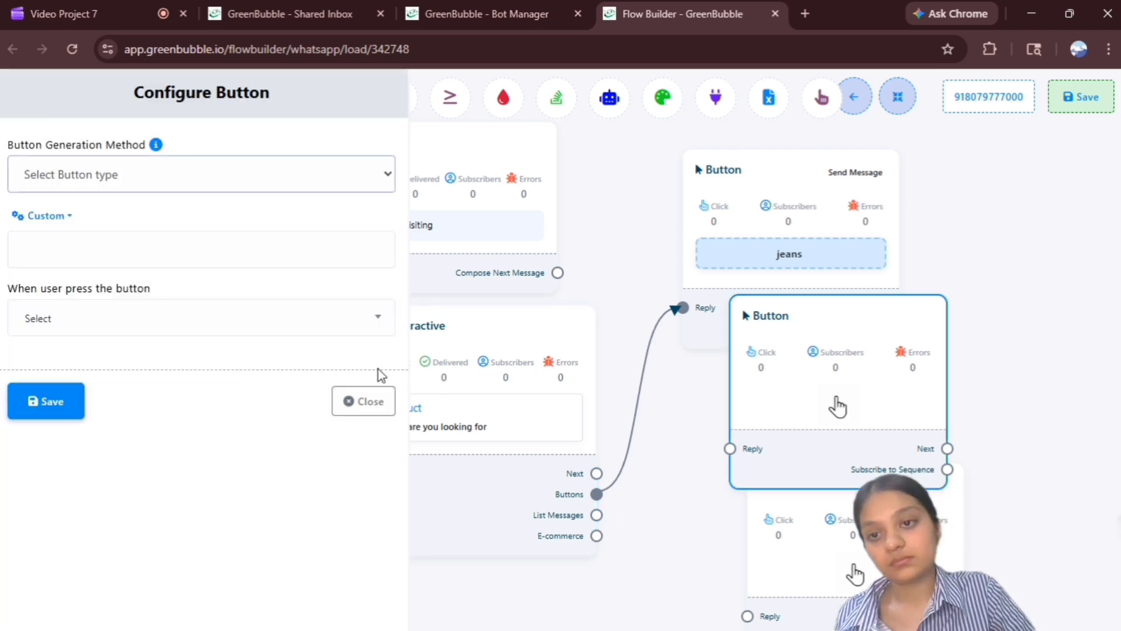
pyautogui.click(106, 250)
pyautogui.click(144, 325)
pyautogui.click(121, 318)
pyautogui.click(120, 428)
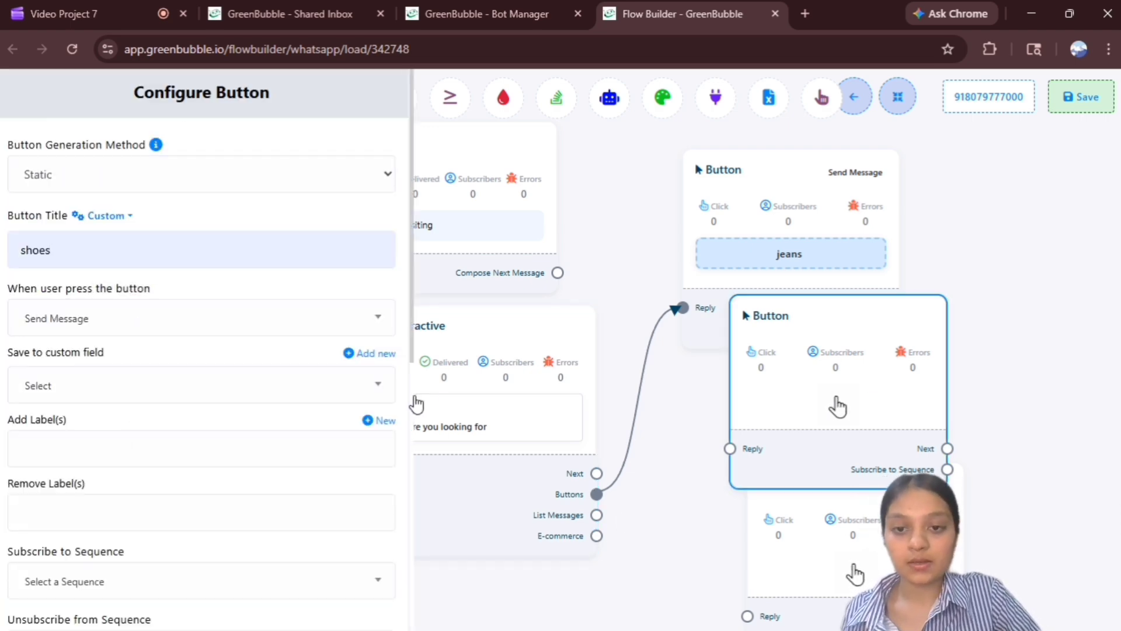
pyautogui.scroll(-10, 176, 467)
pyautogui.click(62, 625)
# Configure the second cloned Button block with title "top" and the action Send Message, and save it.
pyautogui.click(788, 537)
pyautogui.click(146, 250)
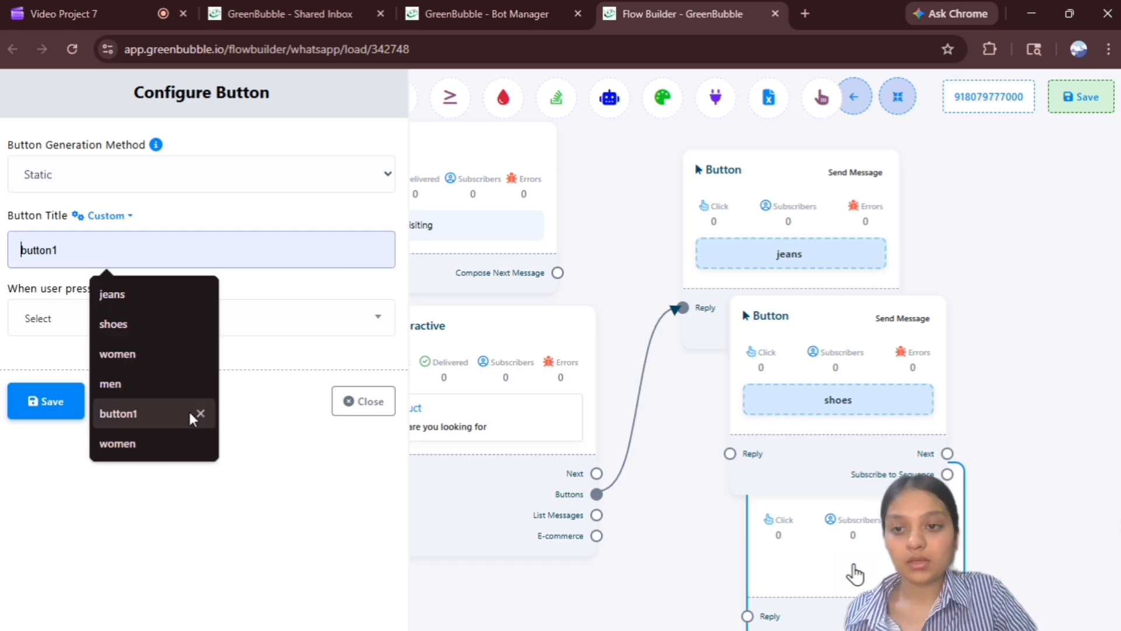
pyautogui.click(176, 351)
pyautogui.write('top')
pyautogui.click(175, 318)
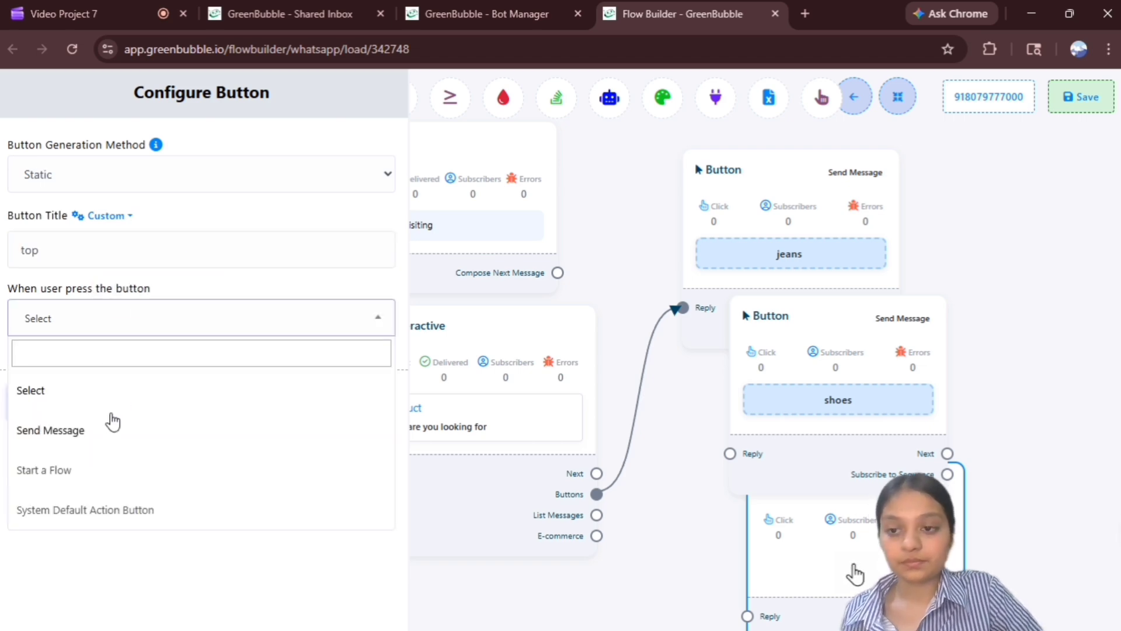
pyautogui.click(110, 446)
pyautogui.scroll(-10, 403, 432)
pyautogui.click(62, 625)
# Connect the product Interactive block's Buttons output to the Reply inputs of the shoes and top Button blocks.
pyautogui.moveTo(596, 494); pyautogui.dragTo(731, 454)
pyautogui.moveTo(1007, 295); pyautogui.dragTo(858, 141)
pyautogui.moveTo(449, 342); pyautogui.dragTo(604, 474)
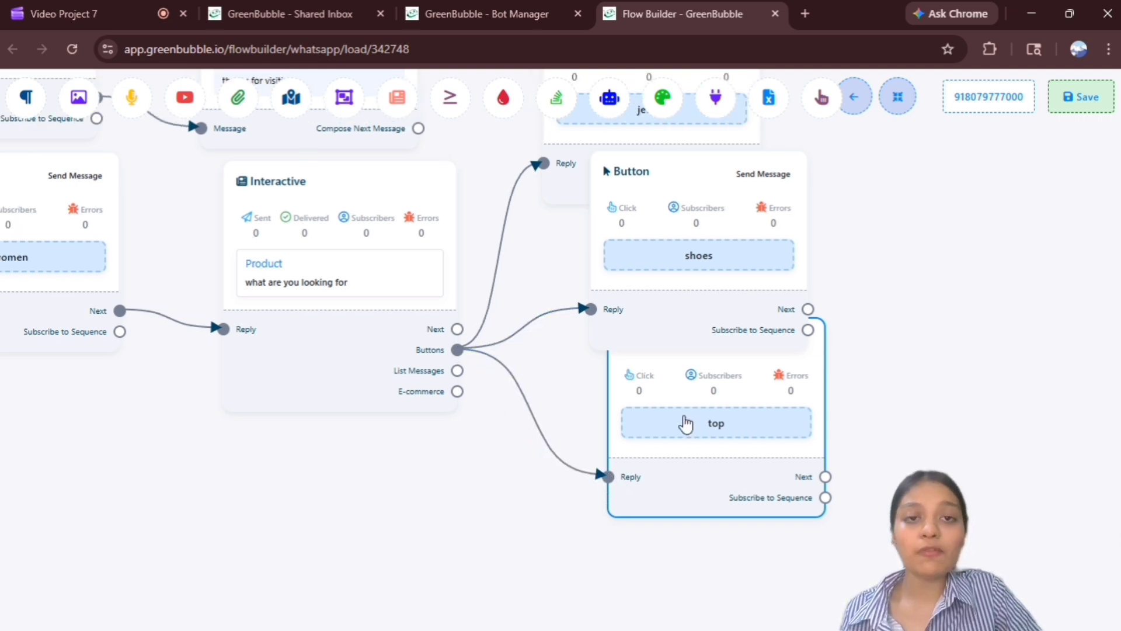
# Move the shoes Button block away from the other buttons and attach a new Text block to the jeans button's Next output.
pyautogui.moveTo(1010, 323); pyautogui.dragTo(857, 503)
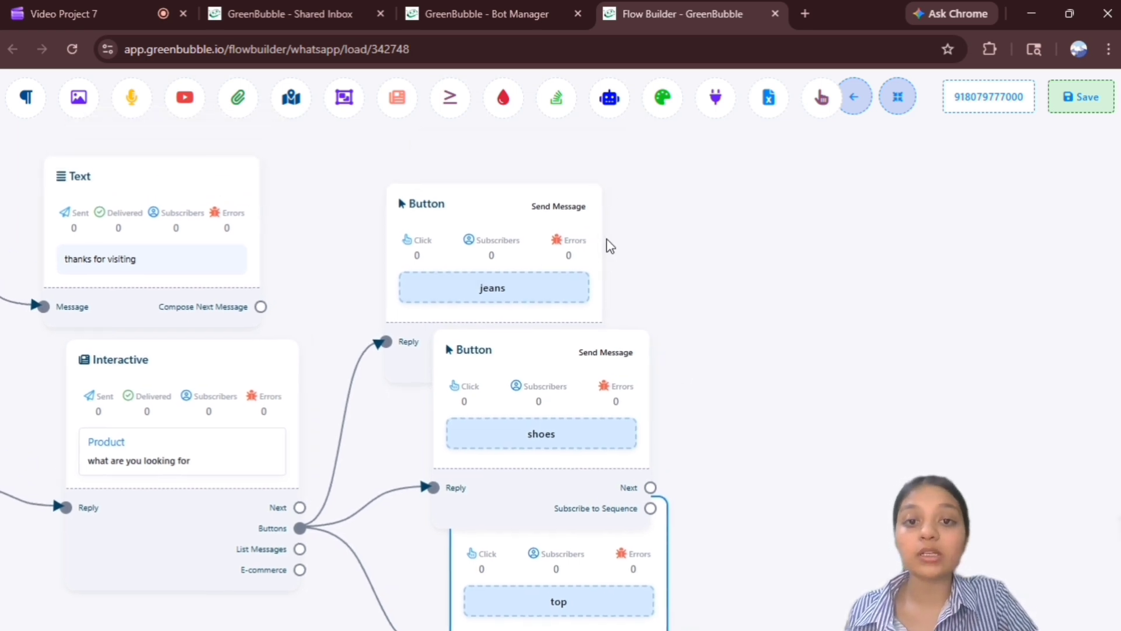
pyautogui.rightClick(524, 194)
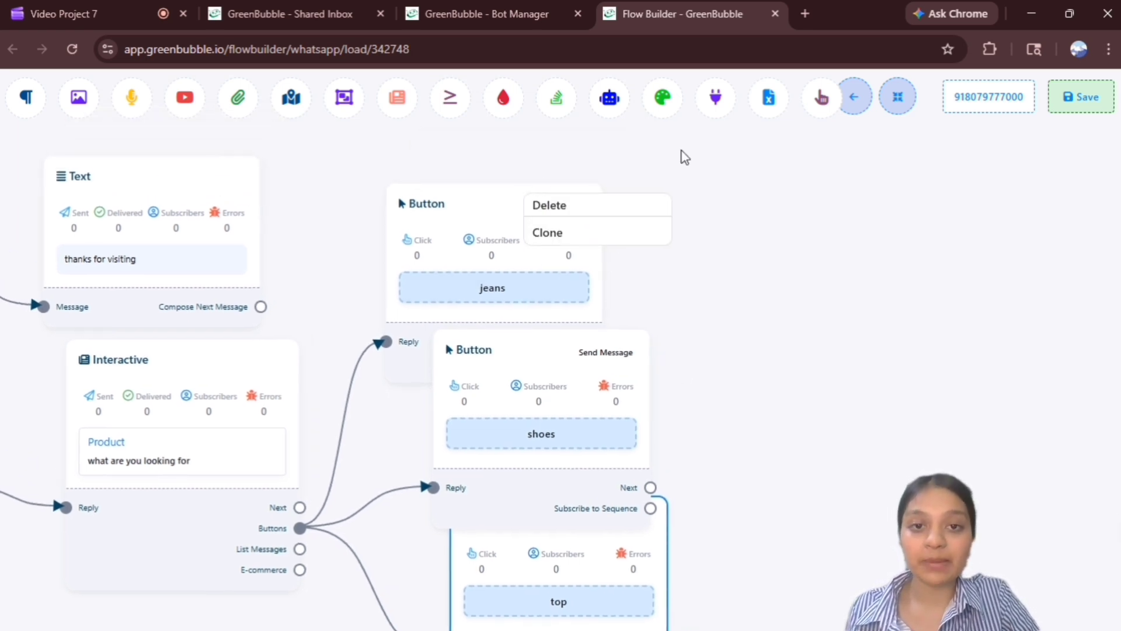
pyautogui.moveTo(695, 165); pyautogui.dragTo(616, 145)
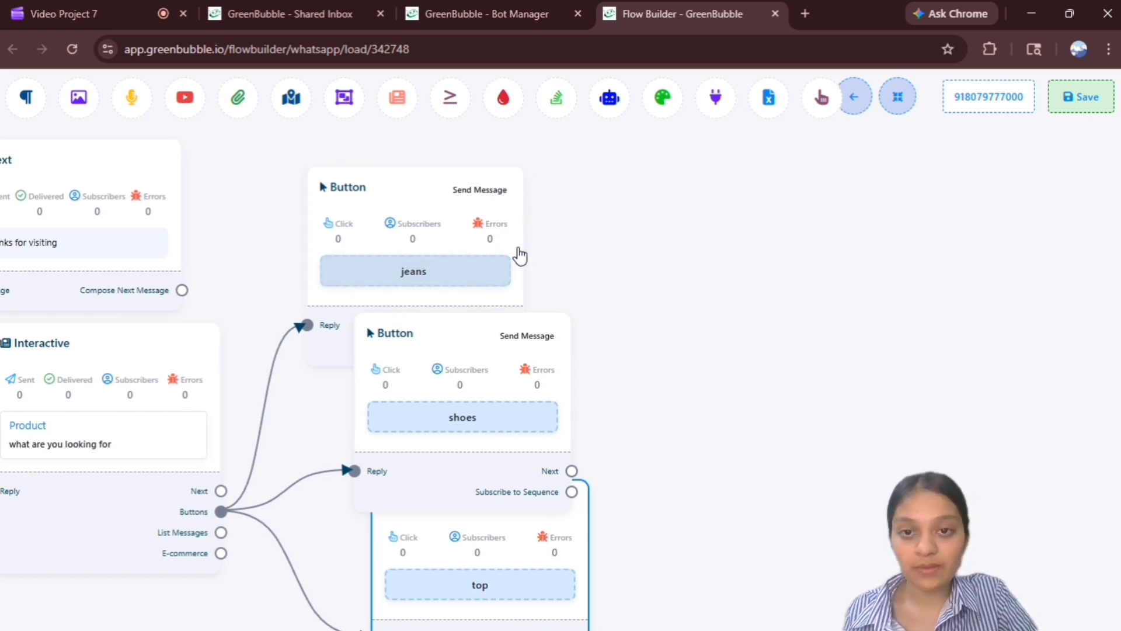
pyautogui.moveTo(536, 250); pyautogui.dragTo(464, 185)
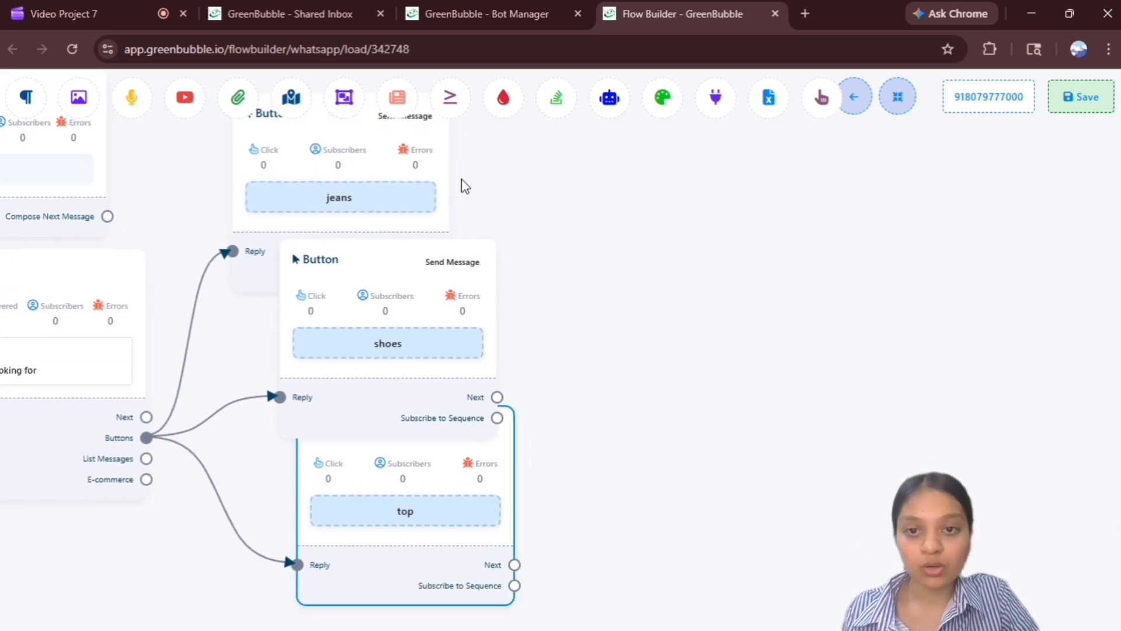
pyautogui.moveTo(425, 316); pyautogui.dragTo(670, 295)
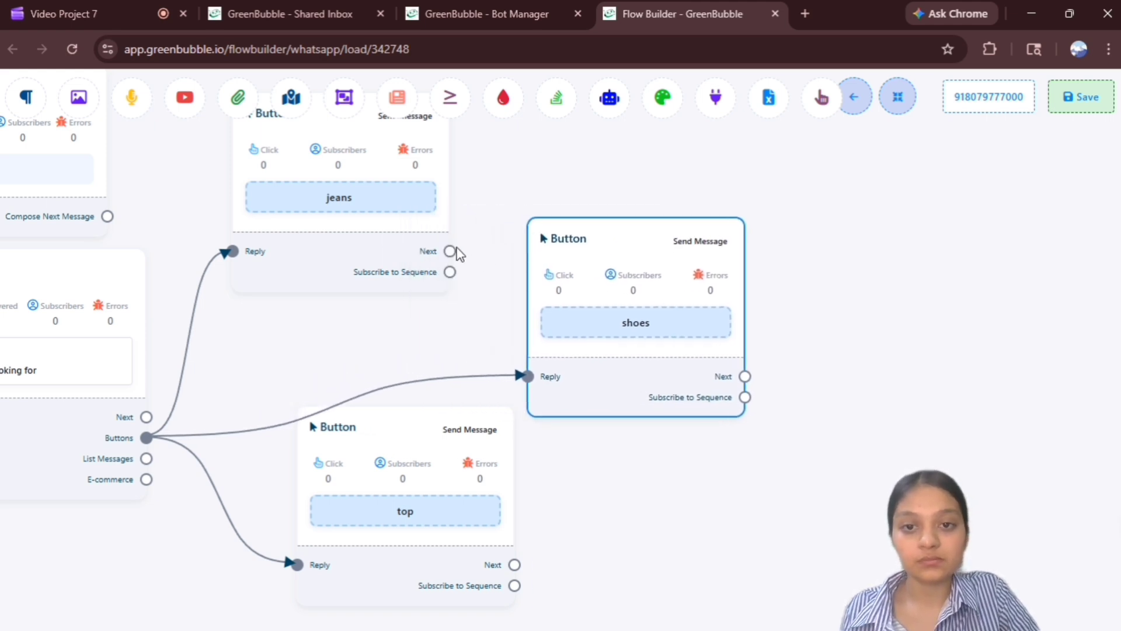
pyautogui.moveTo(449, 251); pyautogui.dragTo(636, 150)
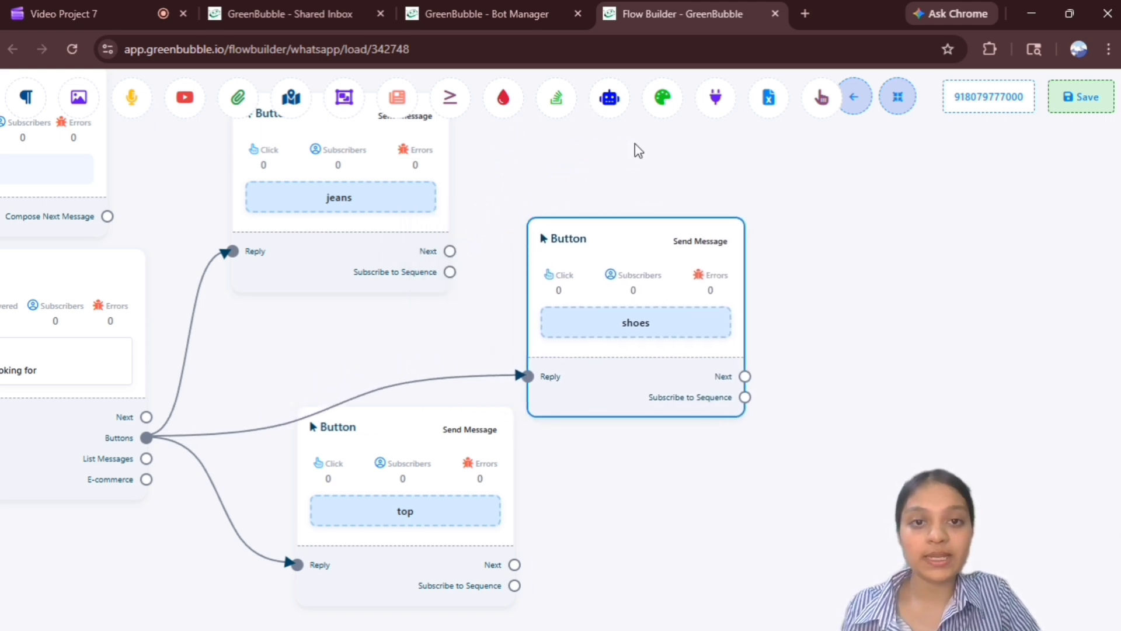
pyautogui.click(671, 154)
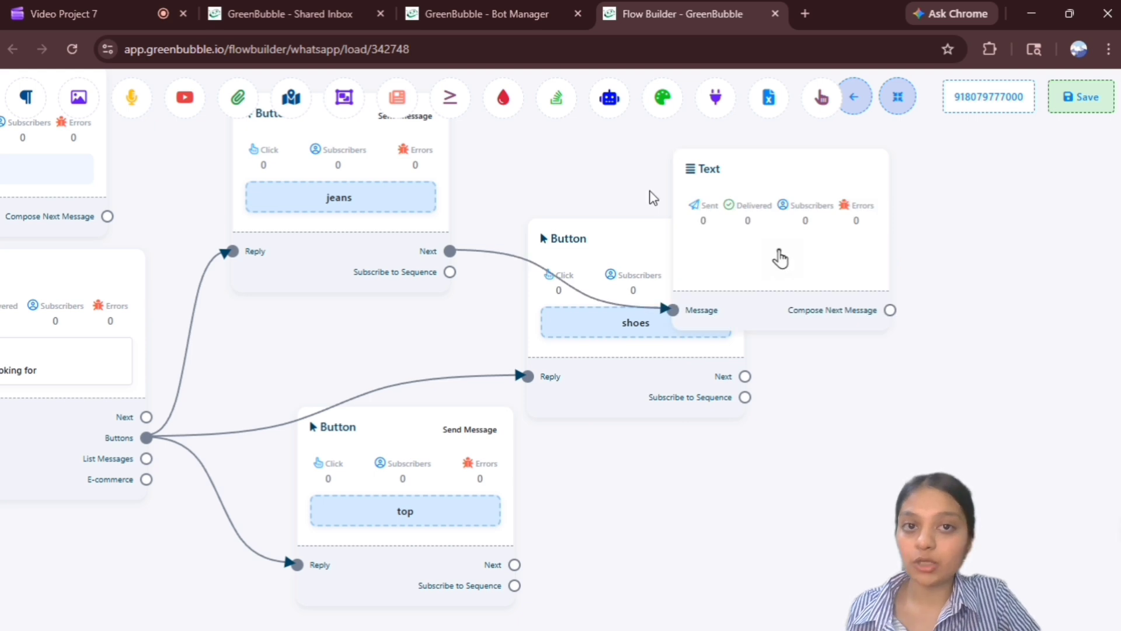
# Set the new Text block's reply to "thanks for shopping" followed by a smiley emoji, and save it.
pyautogui.doubleClick(755, 265)
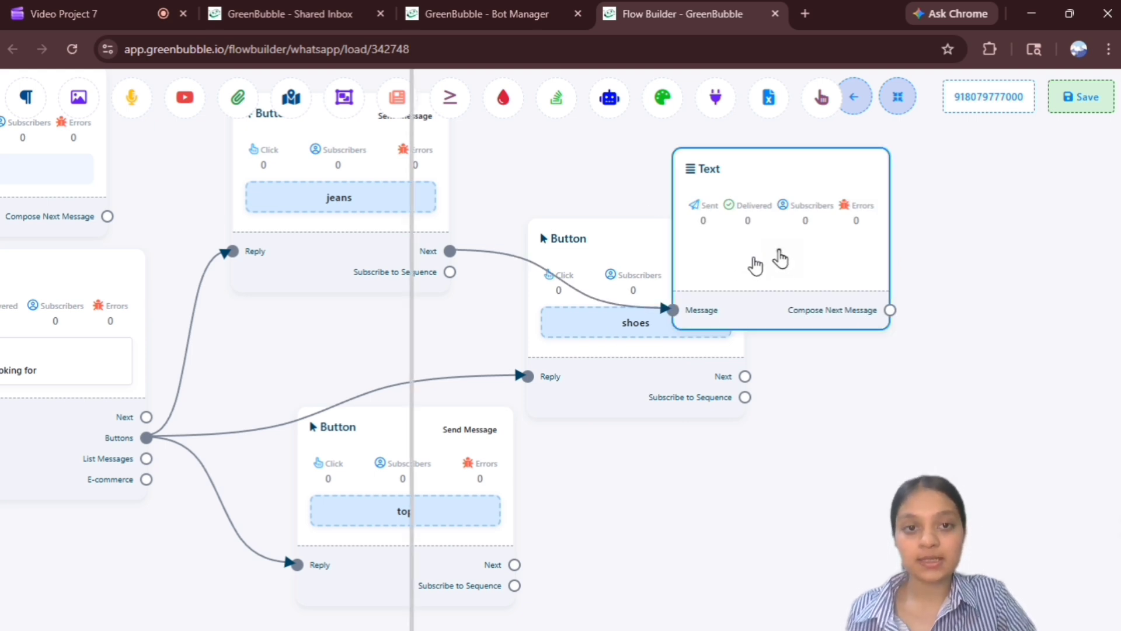
pyautogui.write('thanks for sh')
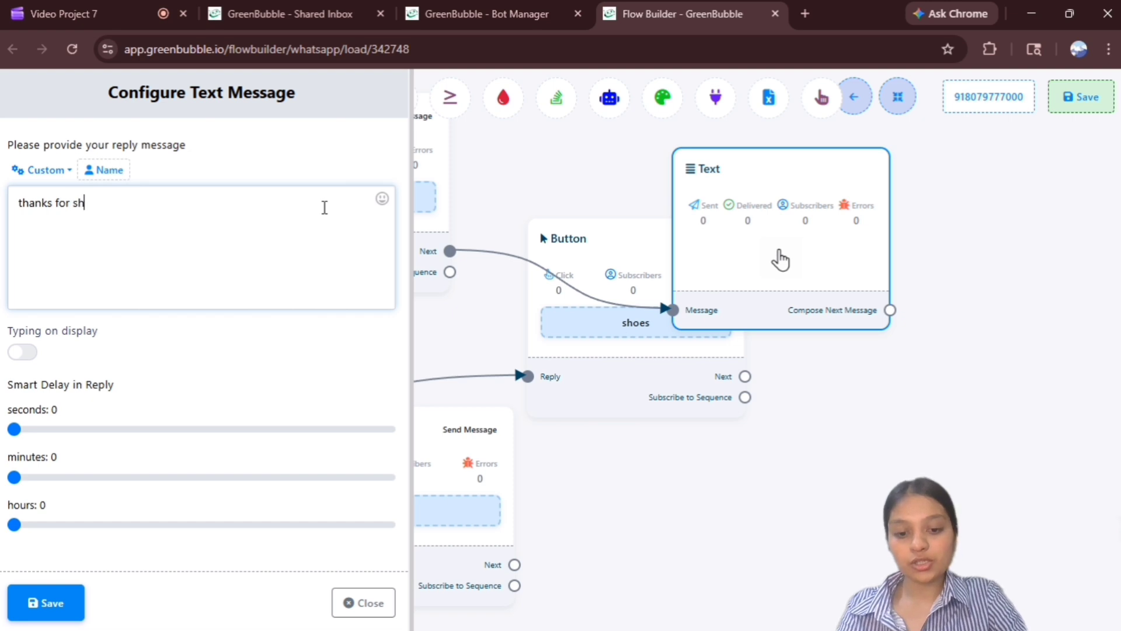
pyautogui.write('opping')
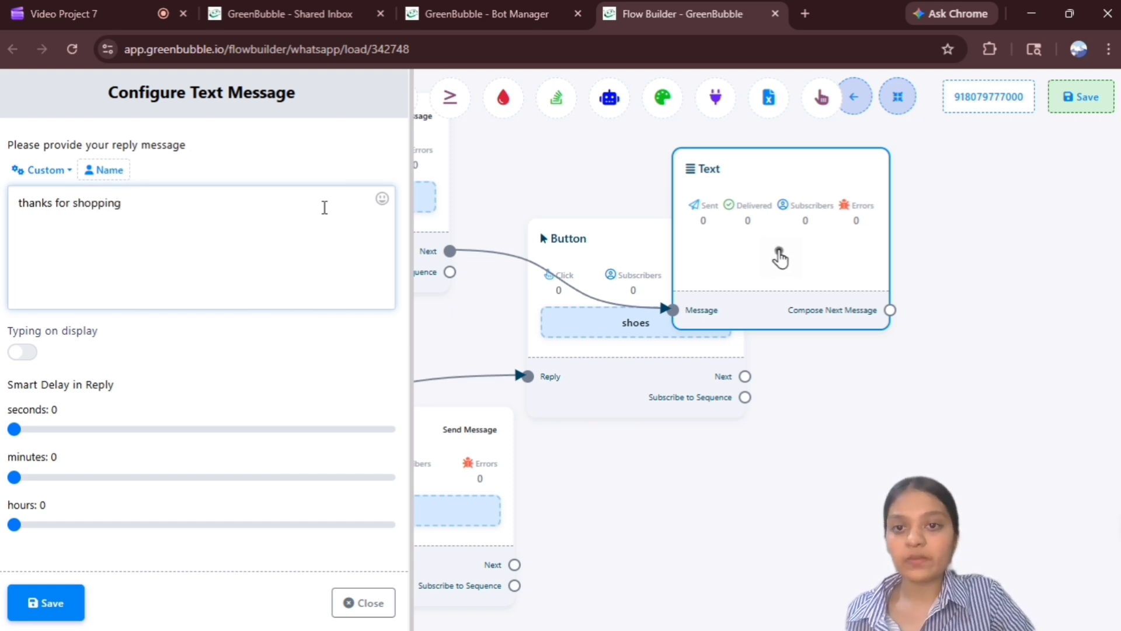
pyautogui.rightClick(380, 197)
pyautogui.click(381, 201)
pyautogui.click(381, 201)
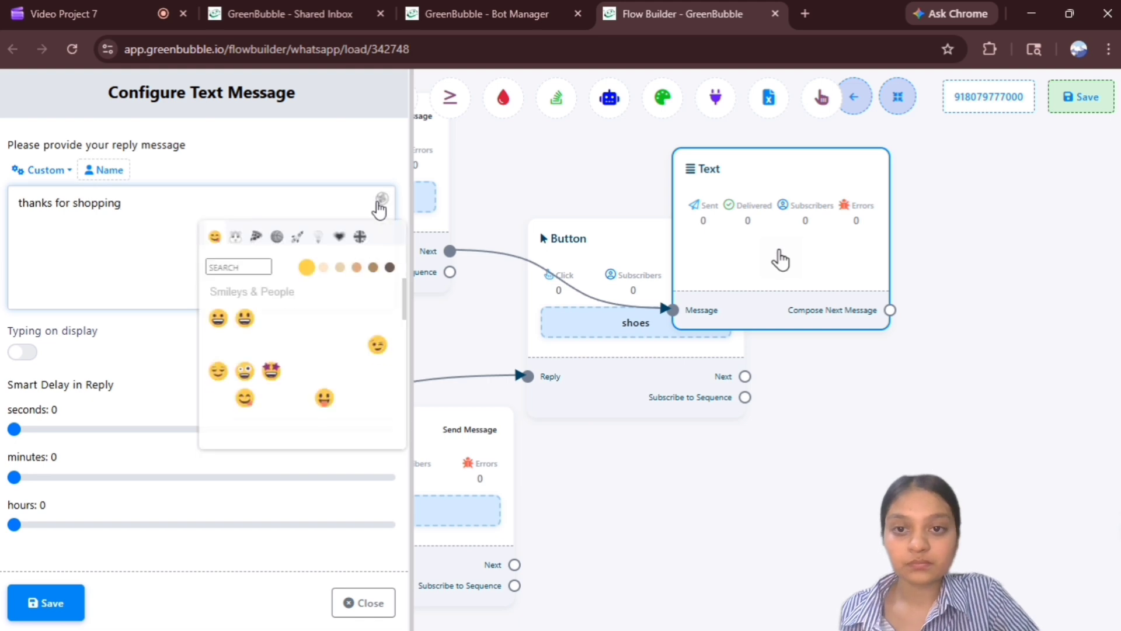
pyautogui.click(382, 201)
pyautogui.click(383, 201)
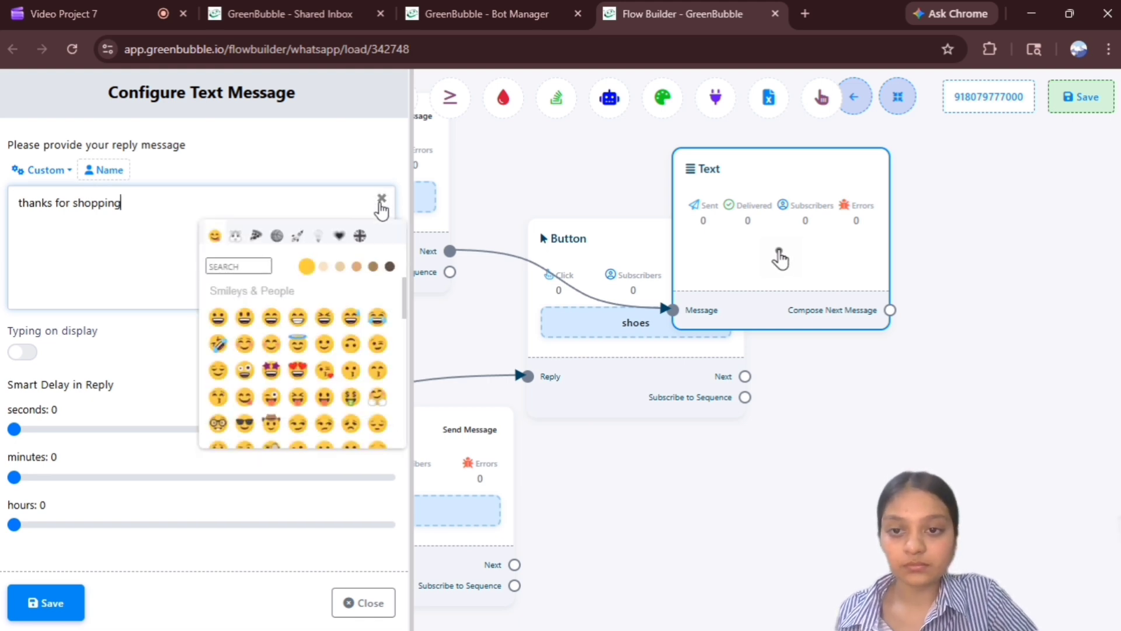
pyautogui.click(324, 344)
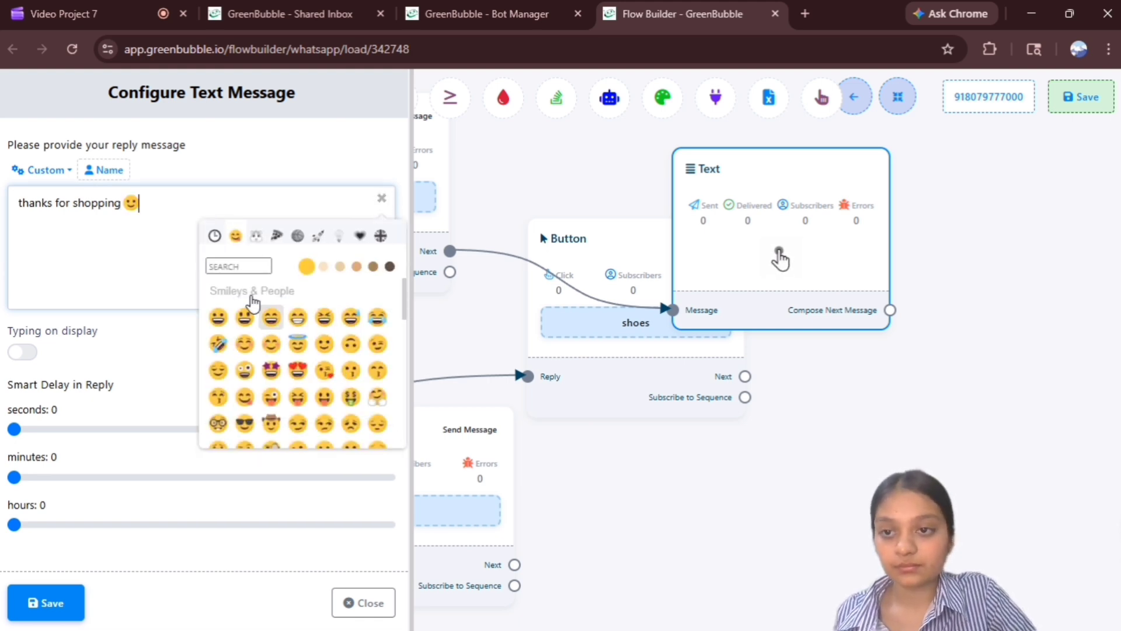
pyautogui.click(56, 610)
# Clone the "thanks for shopping" Text block twice and connect the copies to the Next outputs of the shoes and top buttons.
pyautogui.rightClick(771, 167)
pyautogui.click(805, 206)
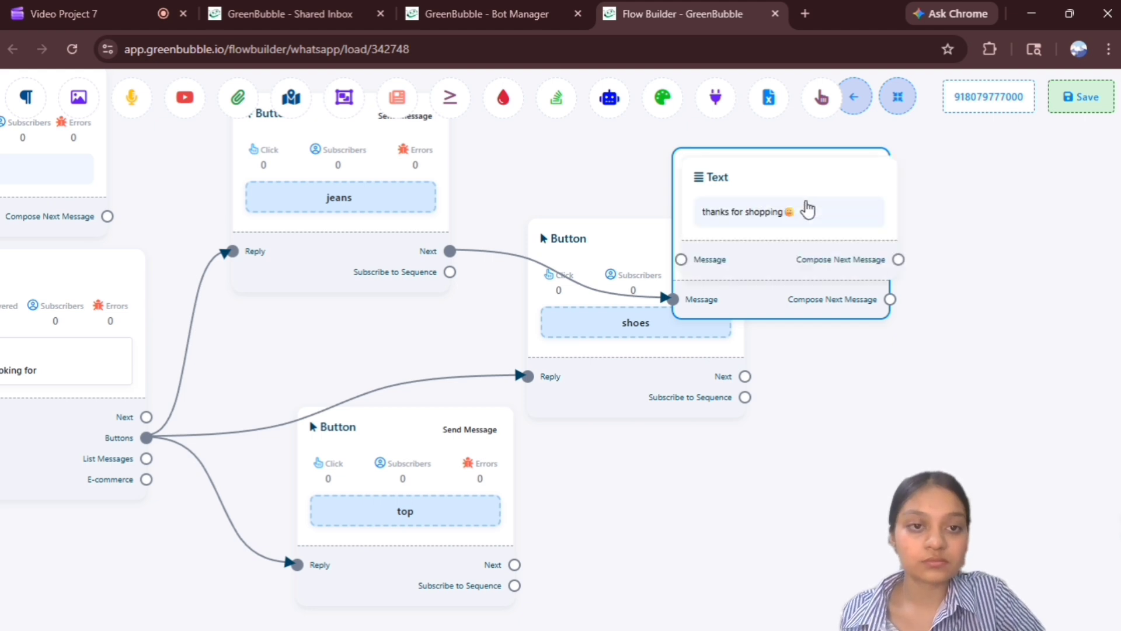
pyautogui.rightClick(805, 206)
pyautogui.click(838, 232)
pyautogui.moveTo(839, 237); pyautogui.dragTo(961, 363)
pyautogui.moveTo(783, 189); pyautogui.dragTo(713, 450)
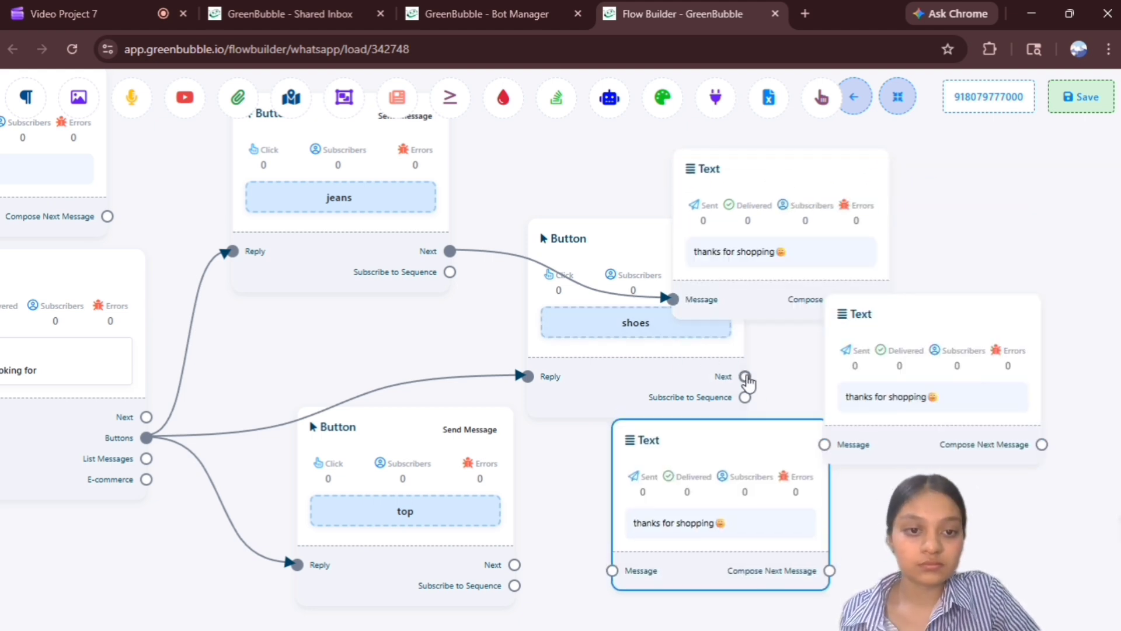
pyautogui.moveTo(745, 376); pyautogui.dragTo(824, 444)
pyautogui.moveTo(514, 564); pyautogui.dragTo(612, 571)
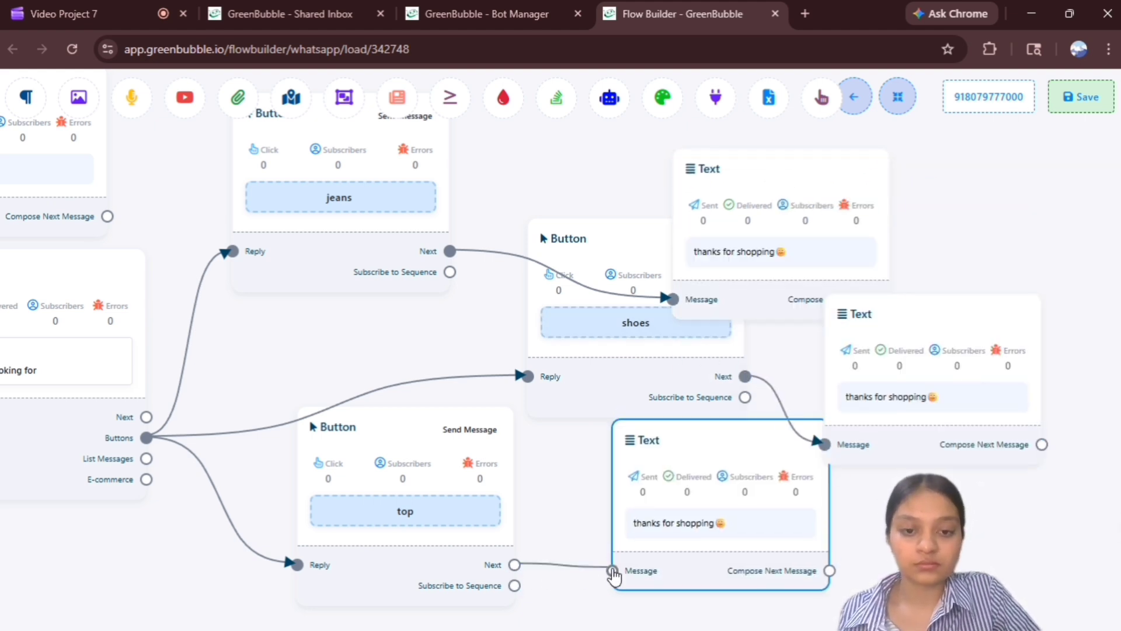
# Save the whole bot flow and automatically arrange its blocks.
pyautogui.moveTo(867, 510); pyautogui.dragTo(751, 465)
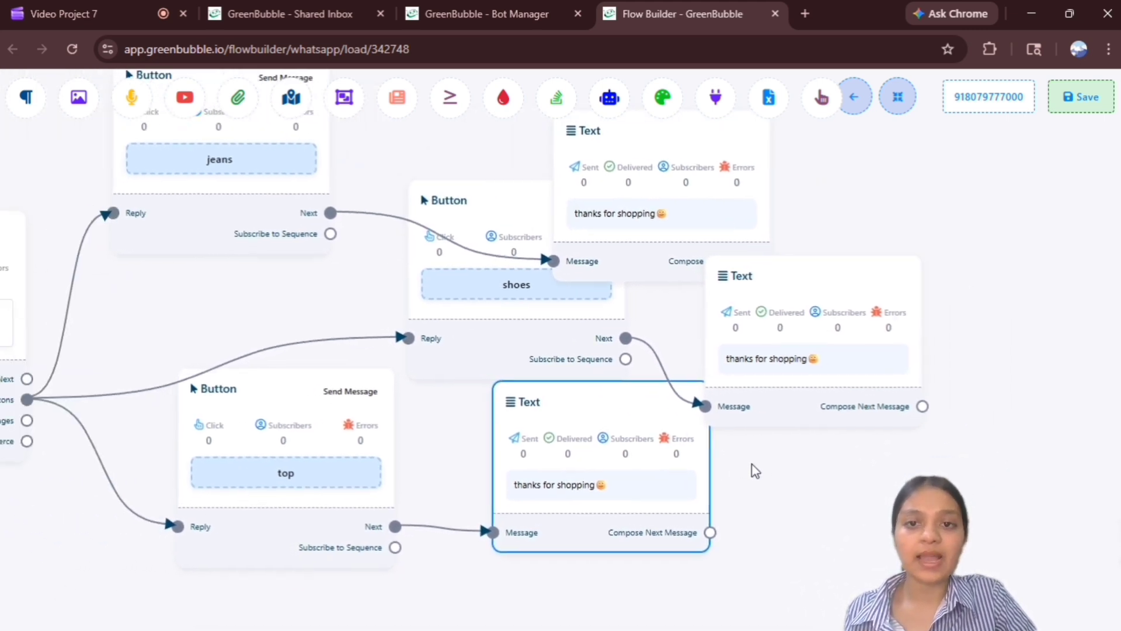
pyautogui.click(1092, 107)
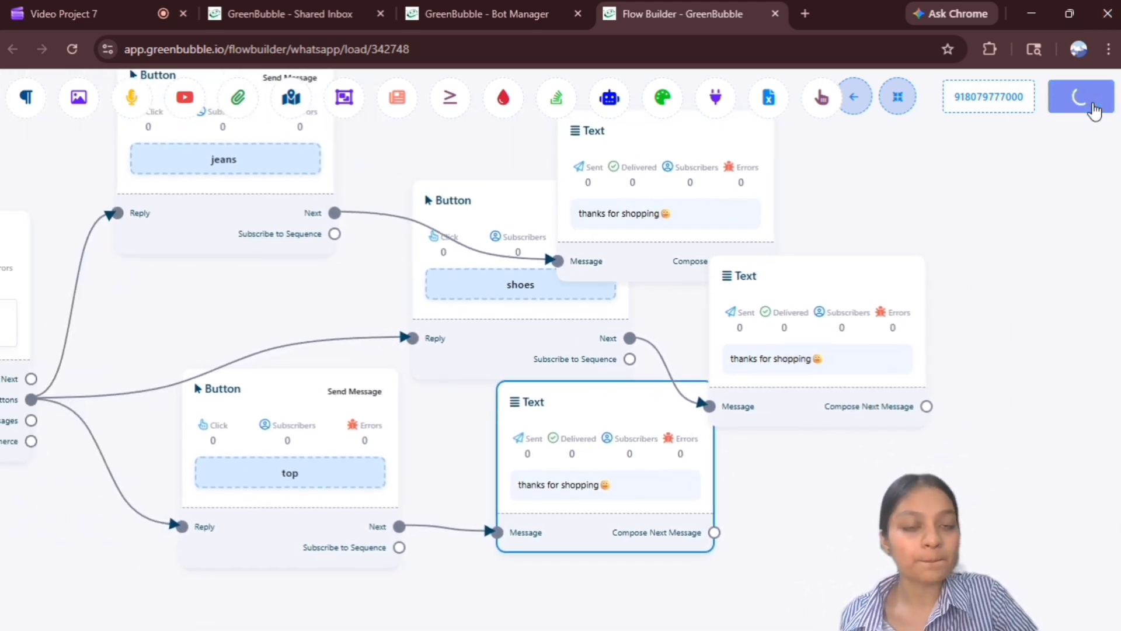
pyautogui.click(899, 99)
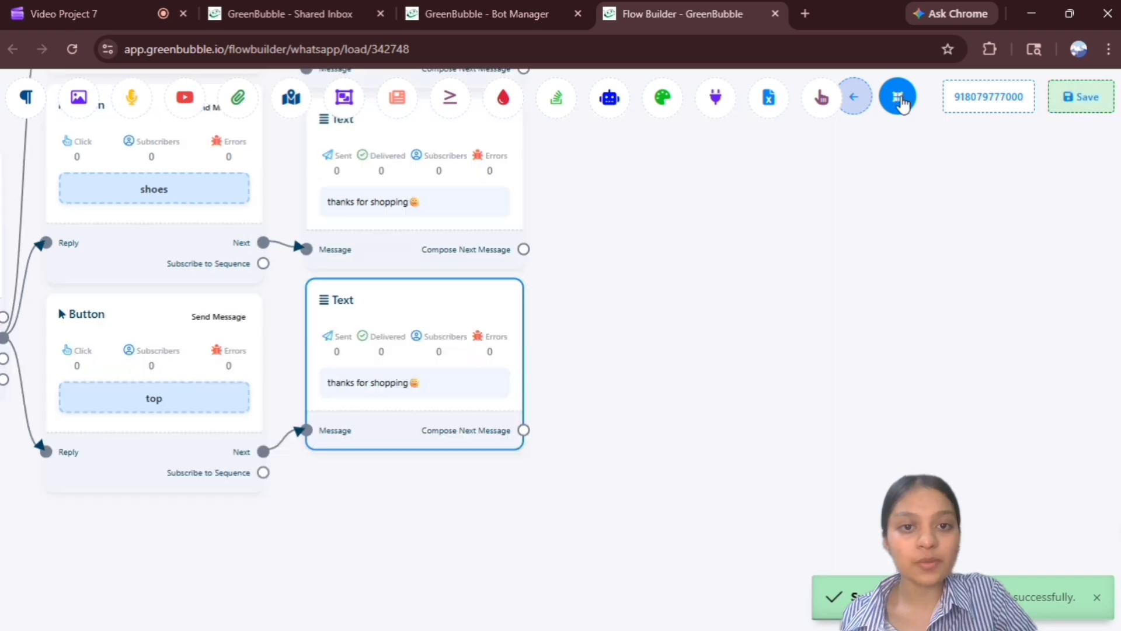
# Review the arranged flow from the Start Bot Flow block through the gender and product choices to the closing text replies.
pyautogui.moveTo(611, 408); pyautogui.dragTo(1119, 575)
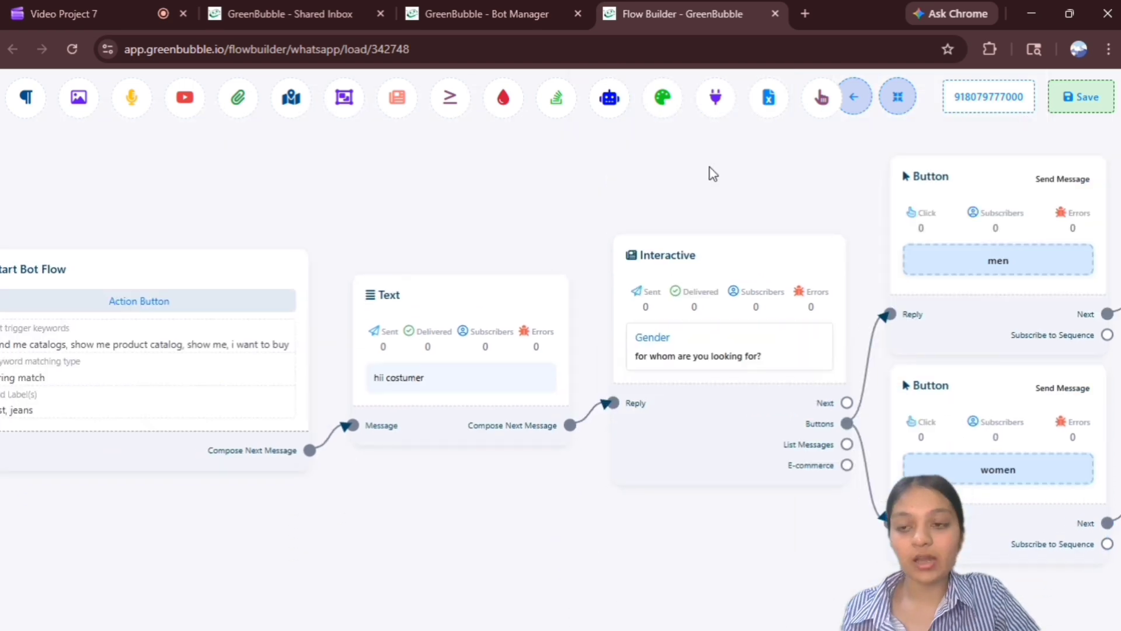
pyautogui.moveTo(709, 168); pyautogui.dragTo(766, 155)
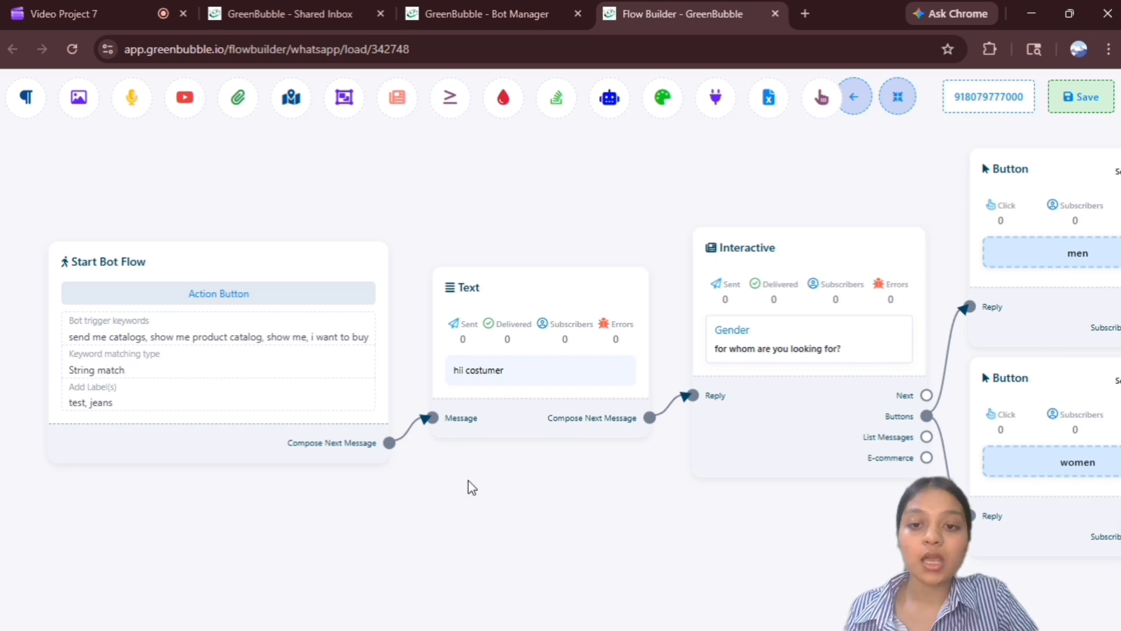
pyautogui.moveTo(489, 505); pyautogui.dragTo(269, 505)
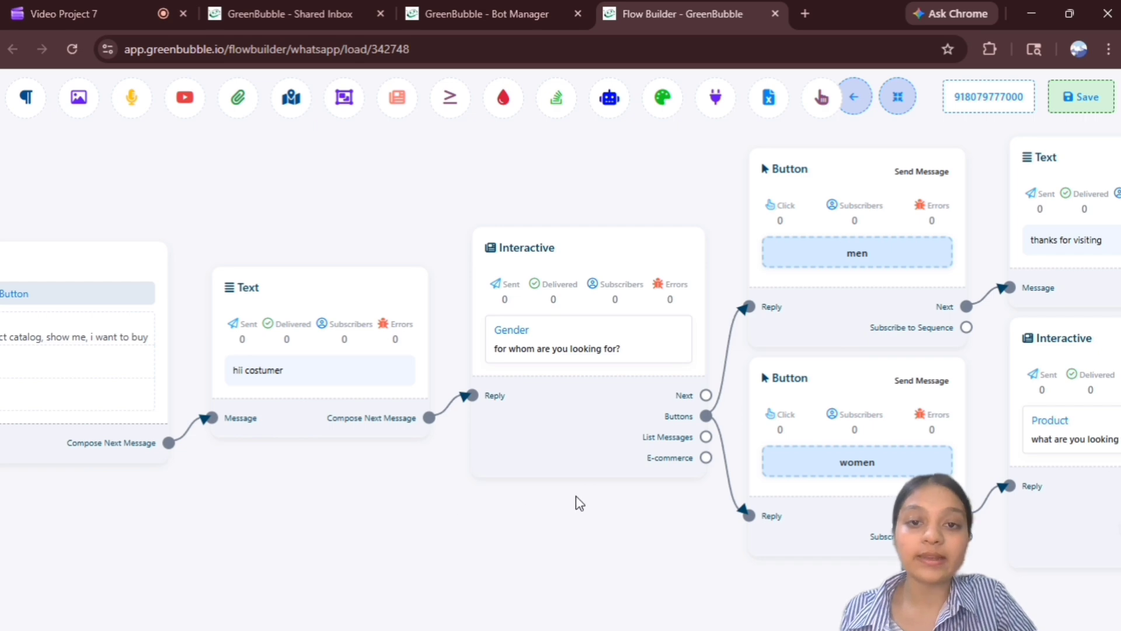
pyautogui.moveTo(603, 551); pyautogui.dragTo(1, 576)
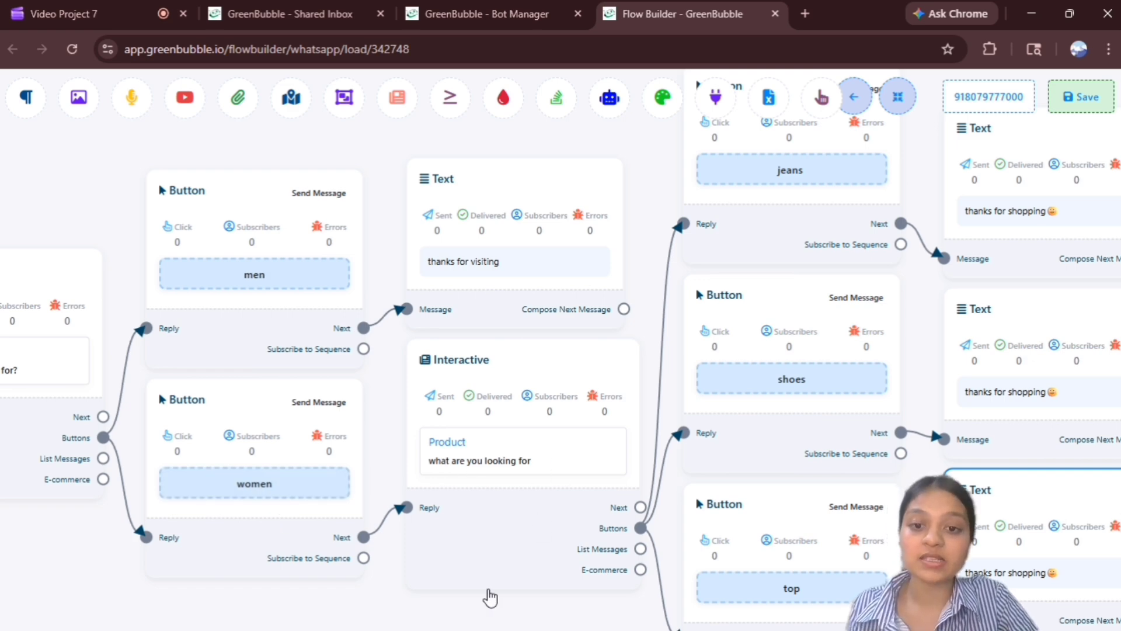
pyautogui.moveTo(492, 602); pyautogui.dragTo(194, 560)
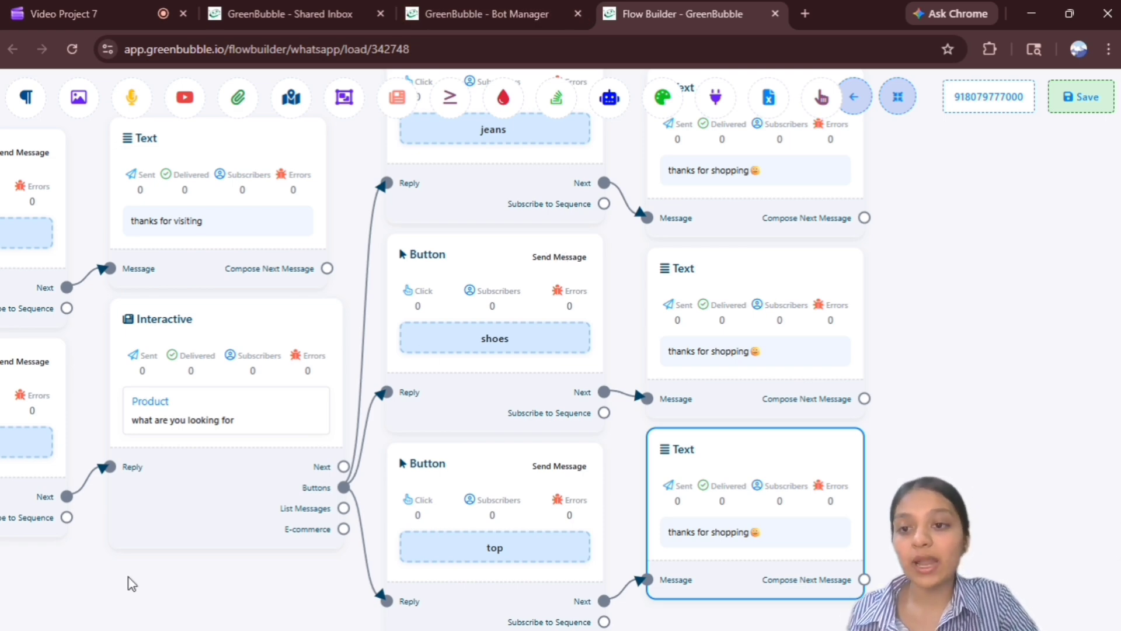
# Delete the top, shoes and jeans Button blocks attached to the Product Interactive block.
pyautogui.moveTo(186, 575); pyautogui.dragTo(406, 541)
pyautogui.click(624, 459)
pyautogui.rightClick(664, 457)
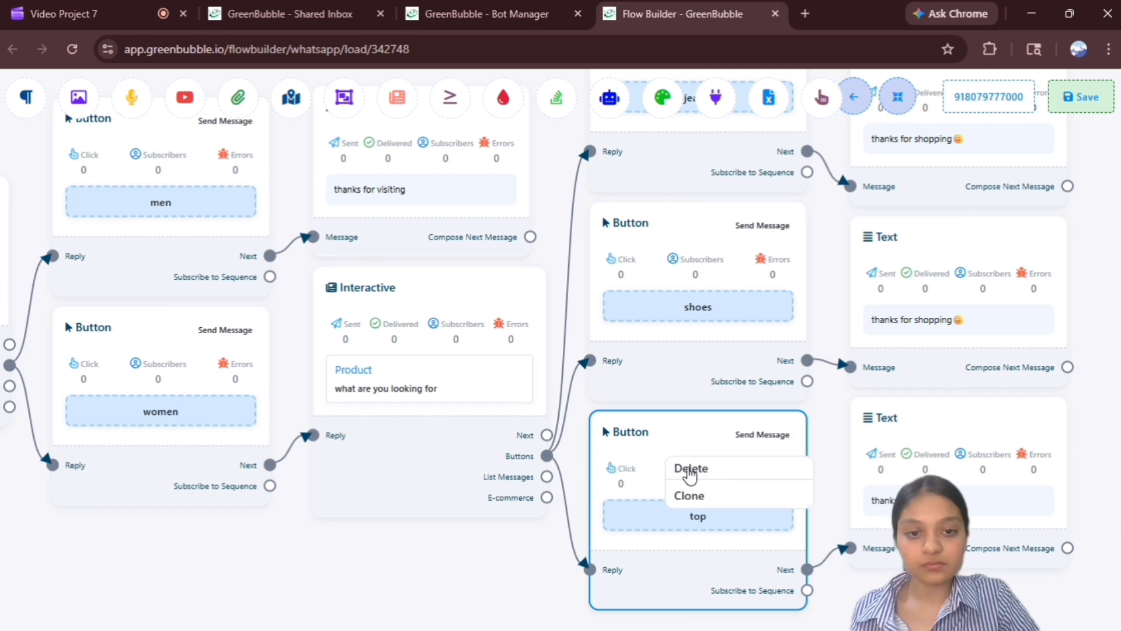
pyautogui.click(689, 466)
pyautogui.rightClick(682, 312)
pyautogui.click(708, 321)
pyautogui.rightClick(686, 177)
pyautogui.click(724, 188)
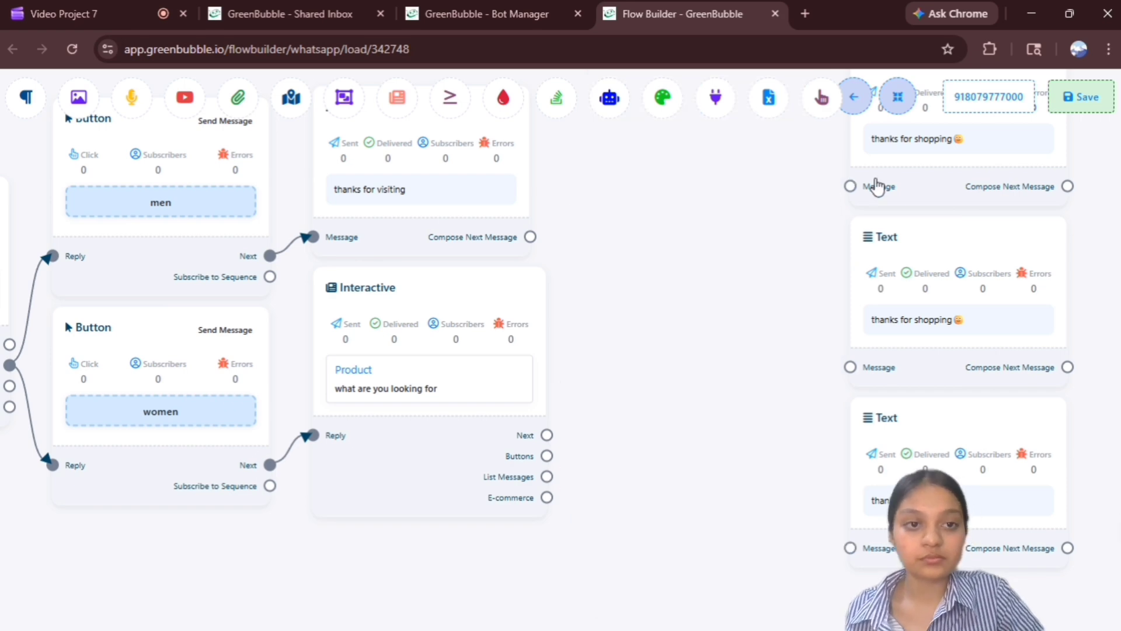
# Delete the three disconnected "thanks for shopping" Text blocks.
pyautogui.rightClick(879, 175)
pyautogui.click(902, 187)
pyautogui.rightClick(914, 277)
pyautogui.click(944, 291)
pyautogui.rightClick(927, 458)
pyautogui.click(935, 466)
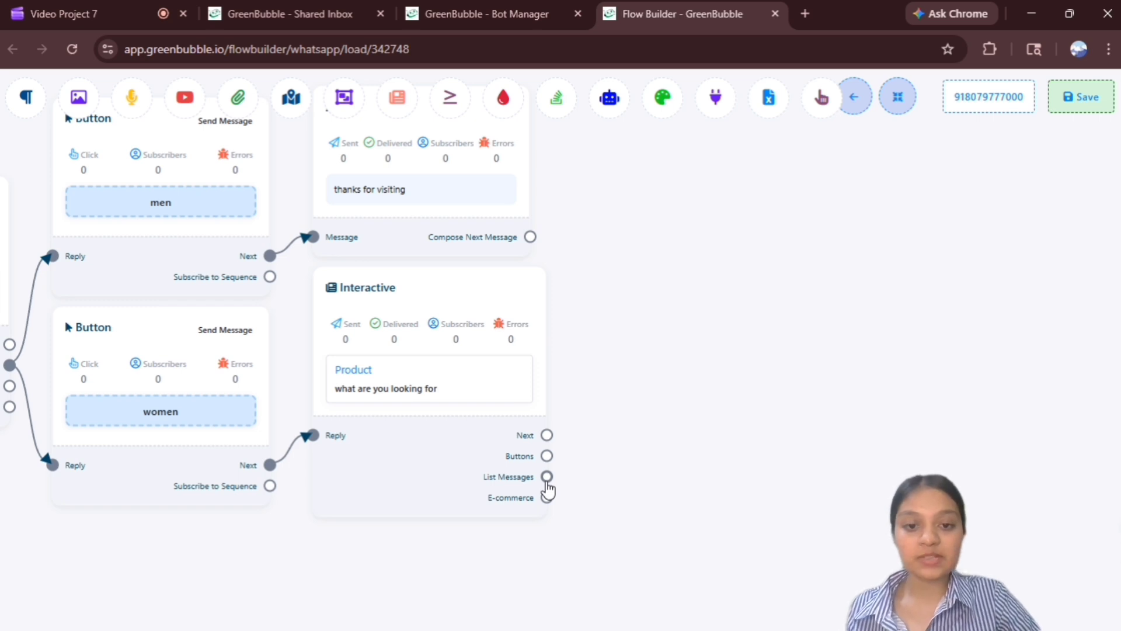
# Add a list message from the Product Interactive block's List Messages output and save its Quick Reply button name as "list of product".
pyautogui.moveTo(582, 453); pyautogui.dragTo(763, 430)
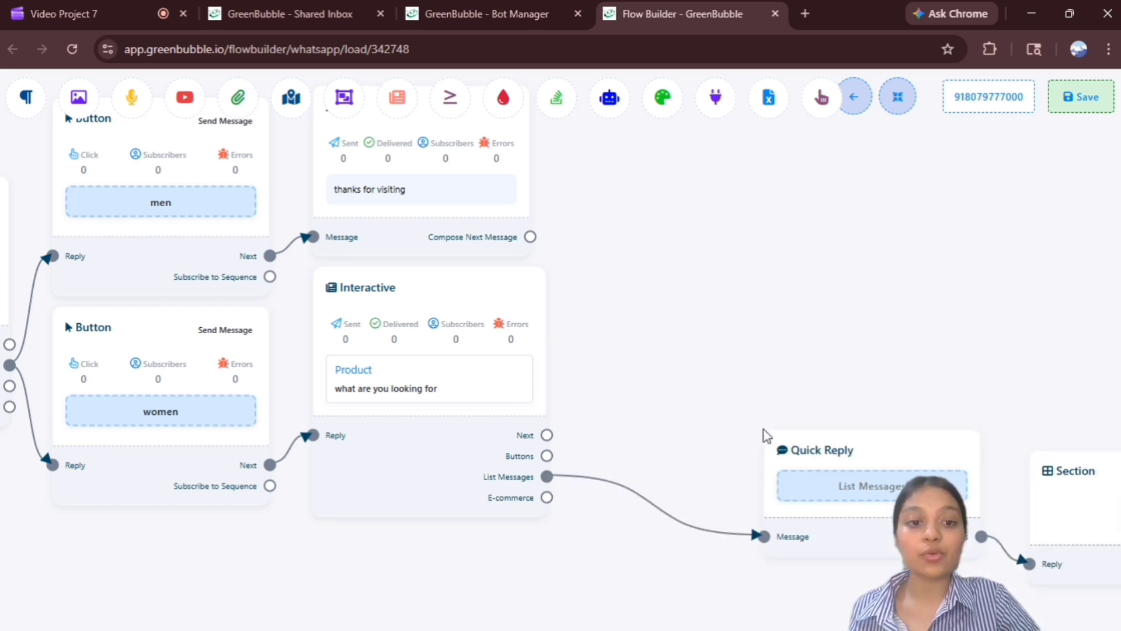
pyautogui.moveTo(911, 358); pyautogui.dragTo(338, 338)
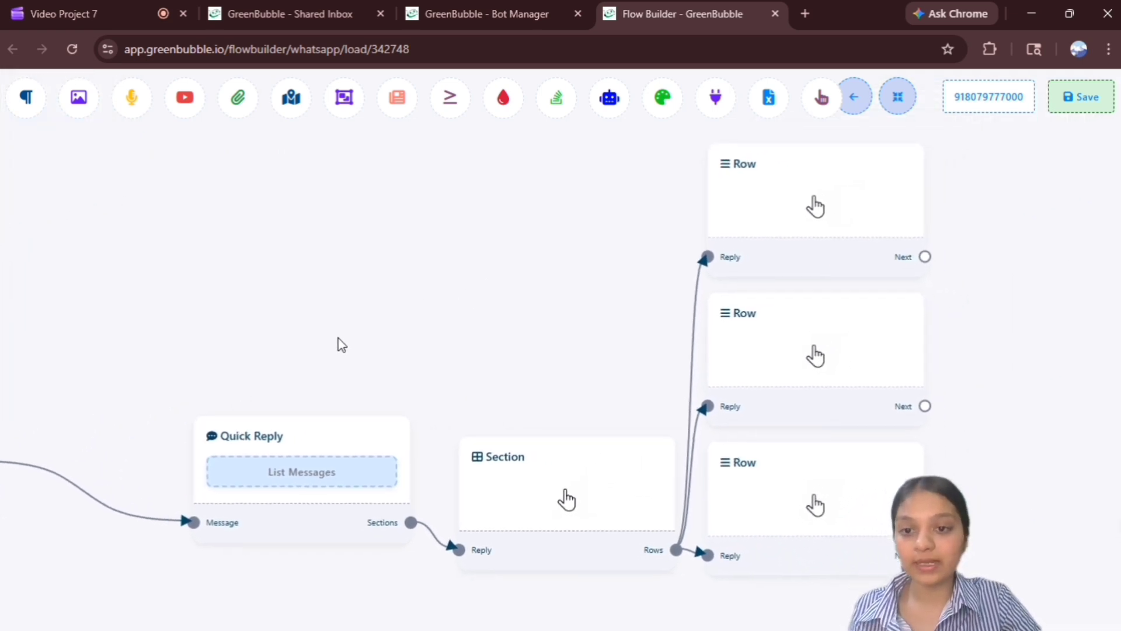
pyautogui.click(296, 490)
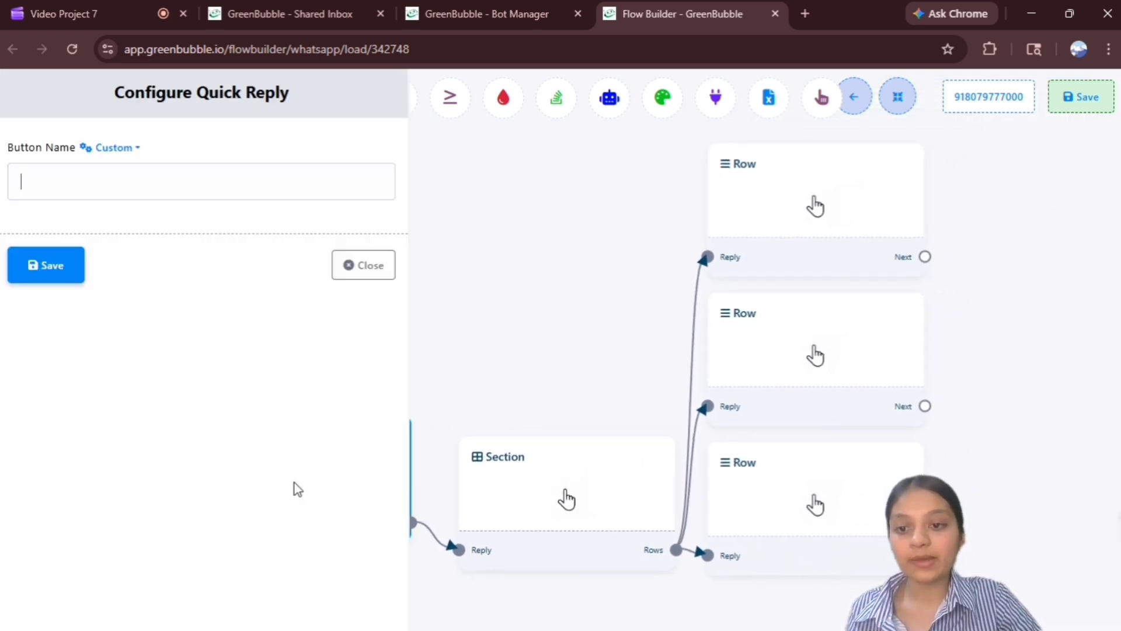
pyautogui.click(256, 194)
pyautogui.write('list o')
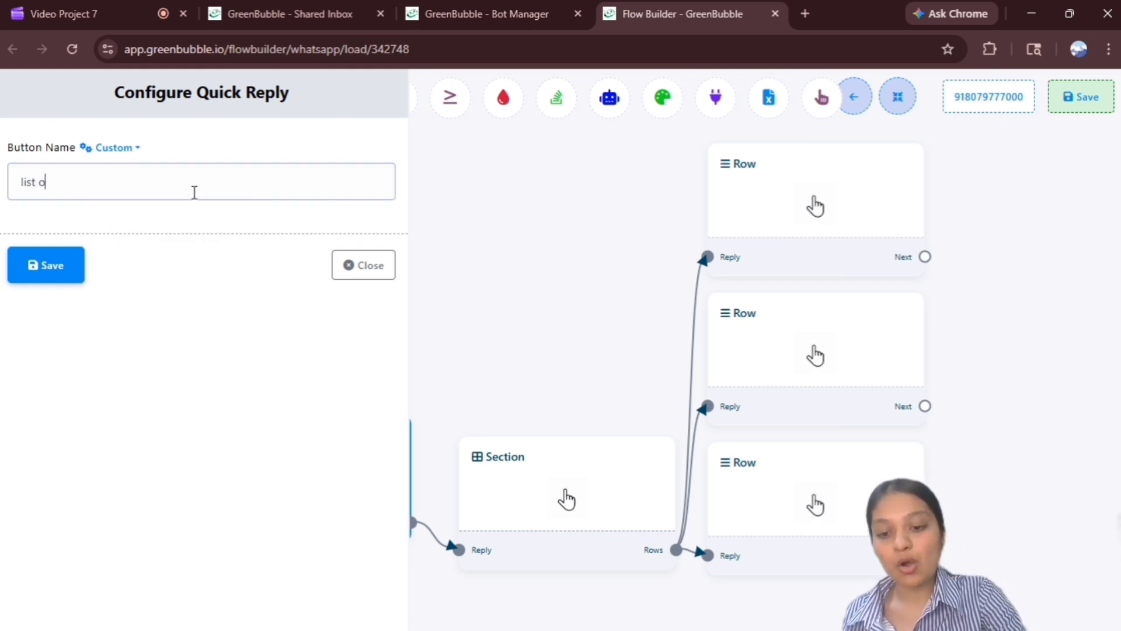
pyautogui.write('f pr')
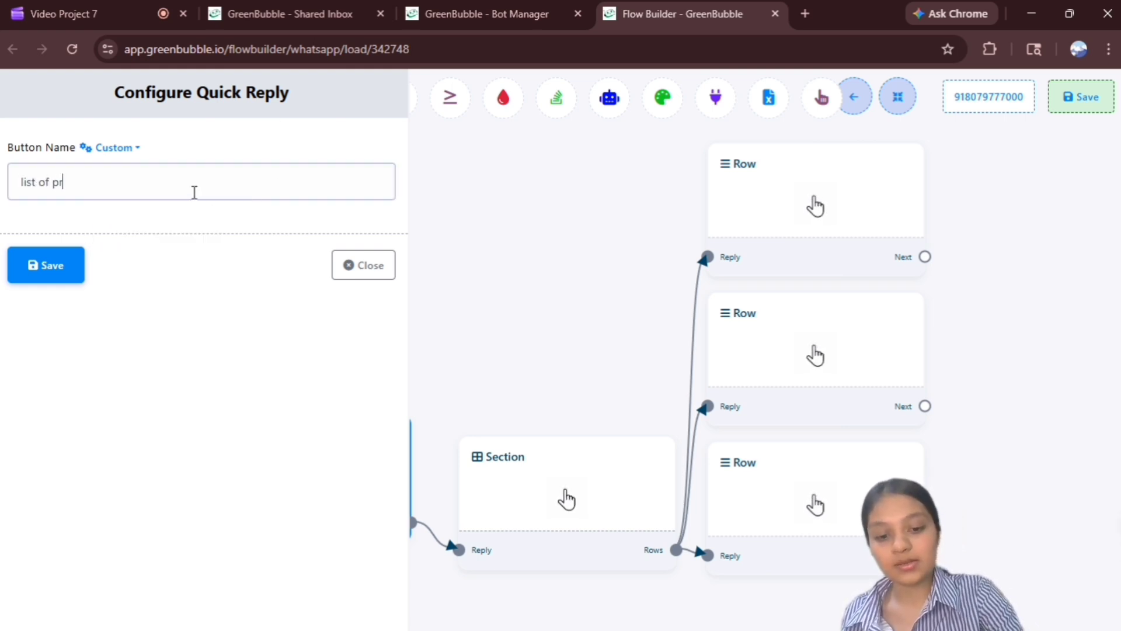
pyautogui.write('odu')
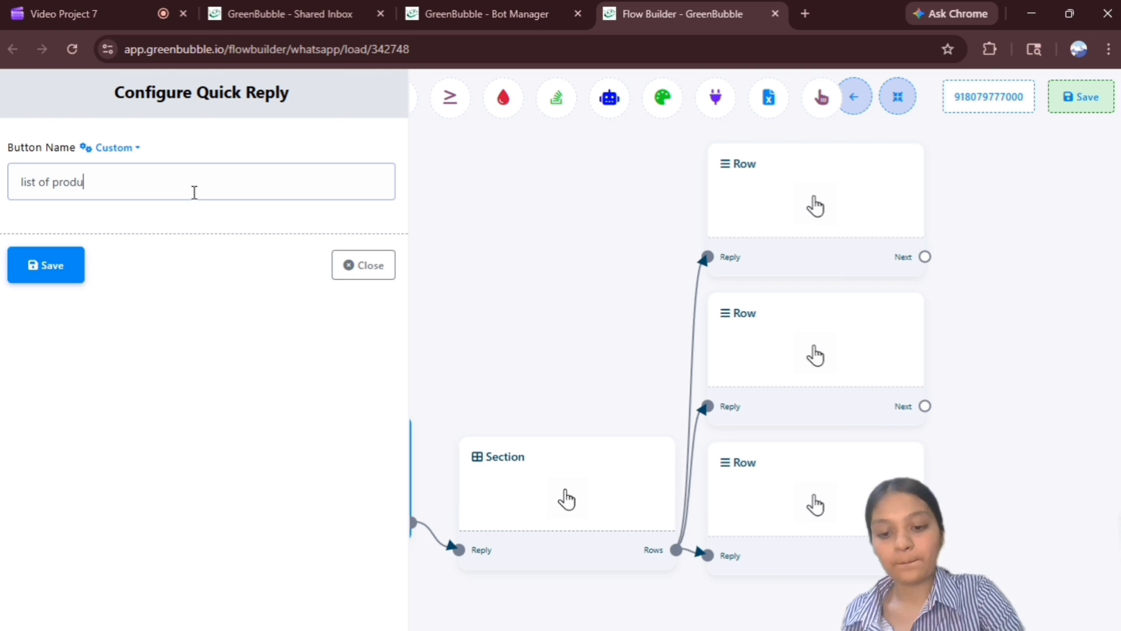
pyautogui.write('ct')
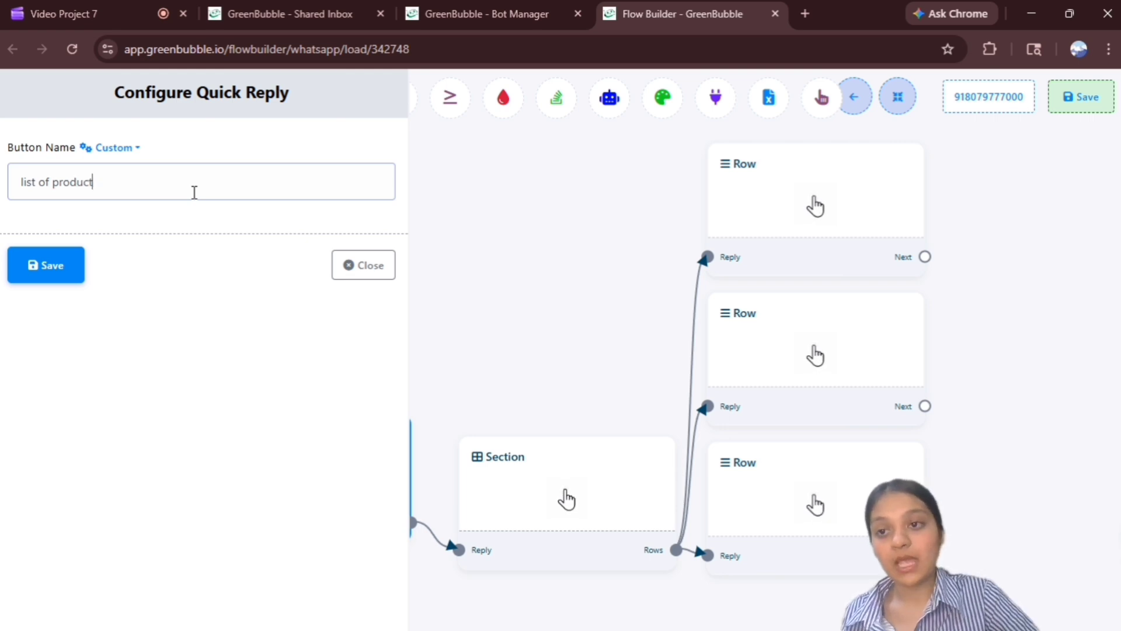
pyautogui.click(56, 275)
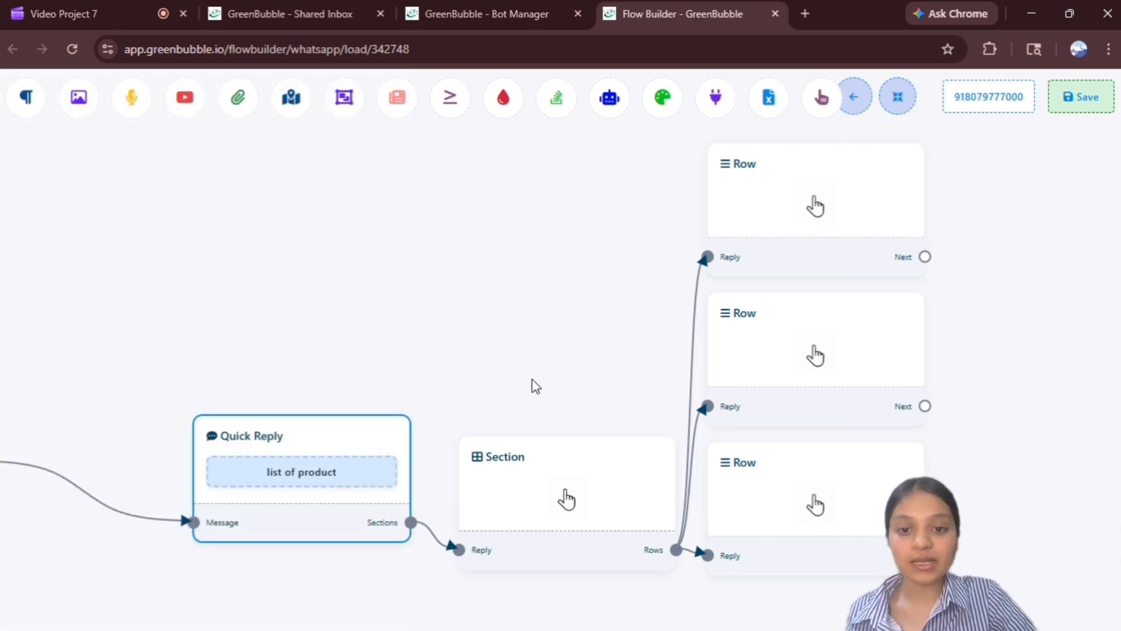
# Set the title of the Section block to "product display" and save it.
pyautogui.click(535, 488)
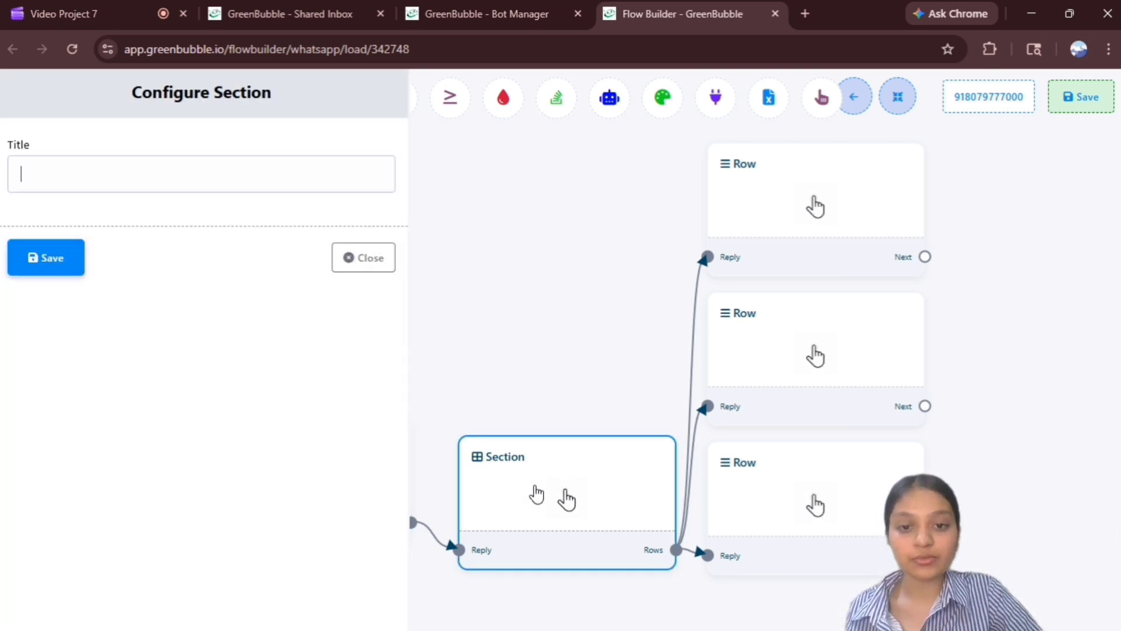
pyautogui.click(266, 182)
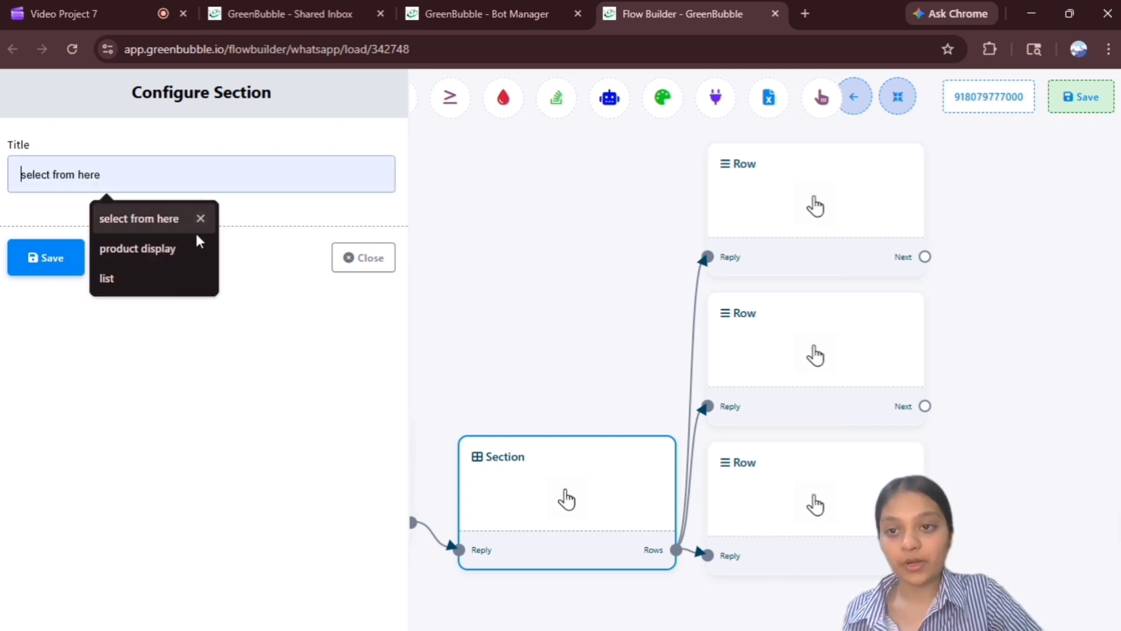
pyautogui.click(180, 246)
pyautogui.click(24, 256)
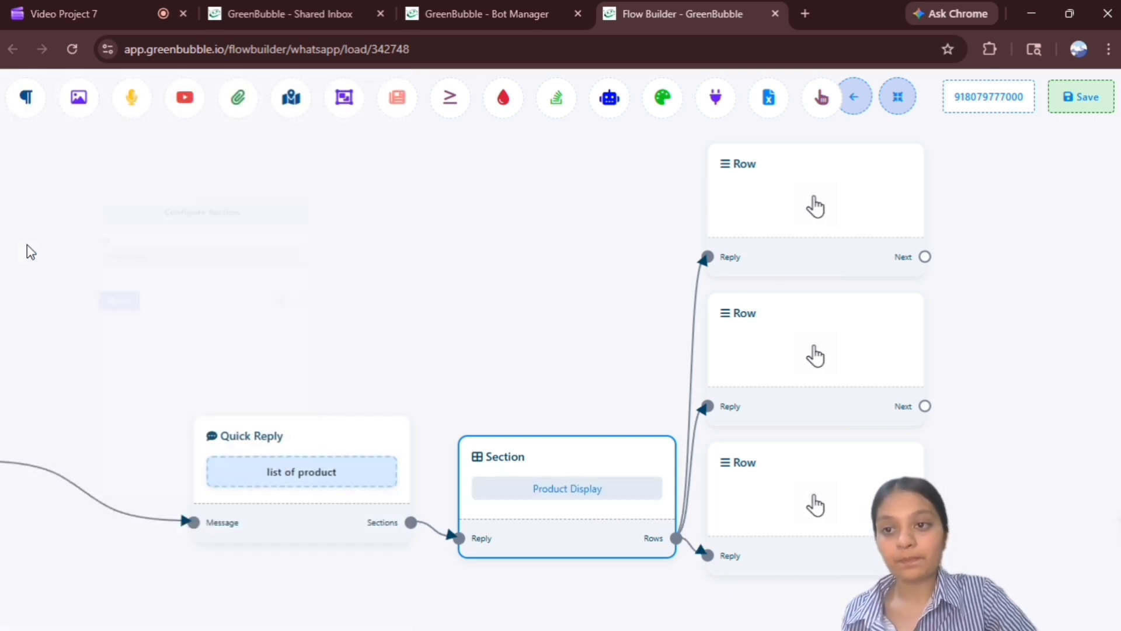
# Add a fourth Row block from the Section's Rows output and automatically arrange the flow.
pyautogui.moveTo(354, 269); pyautogui.dragTo(45, 303)
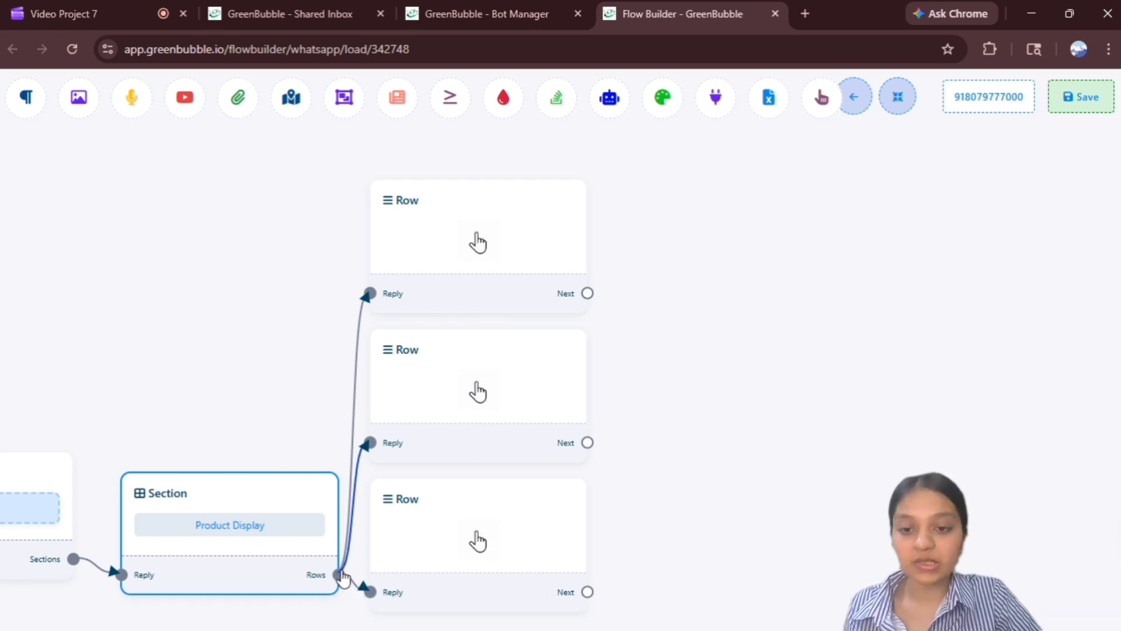
pyautogui.moveTo(343, 578); pyautogui.dragTo(274, 374)
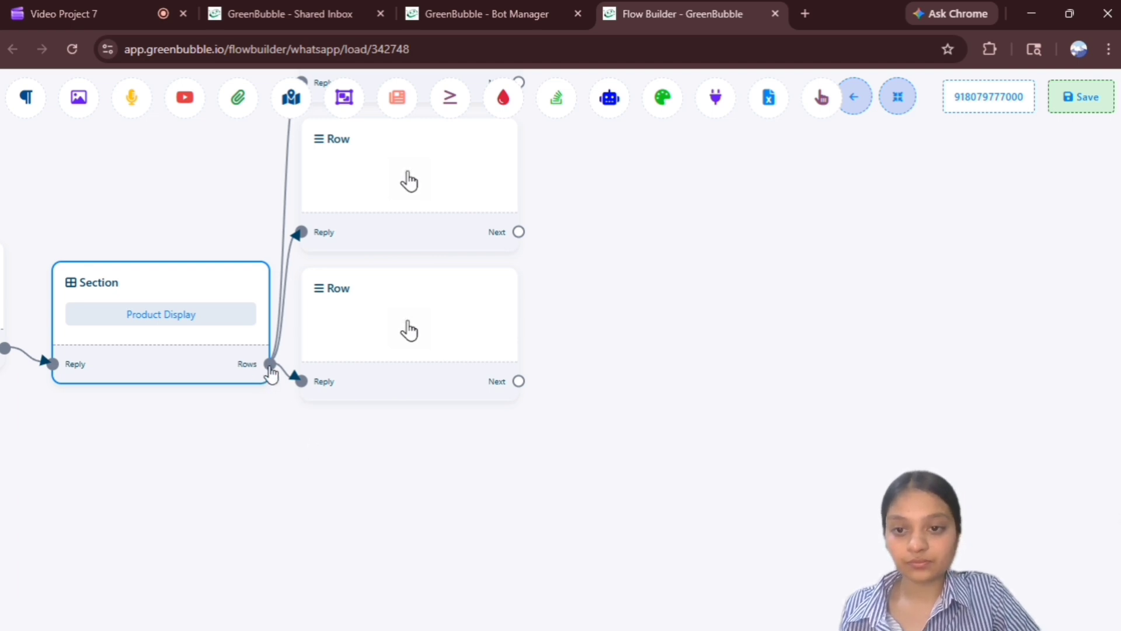
pyautogui.moveTo(271, 371); pyautogui.dragTo(329, 527)
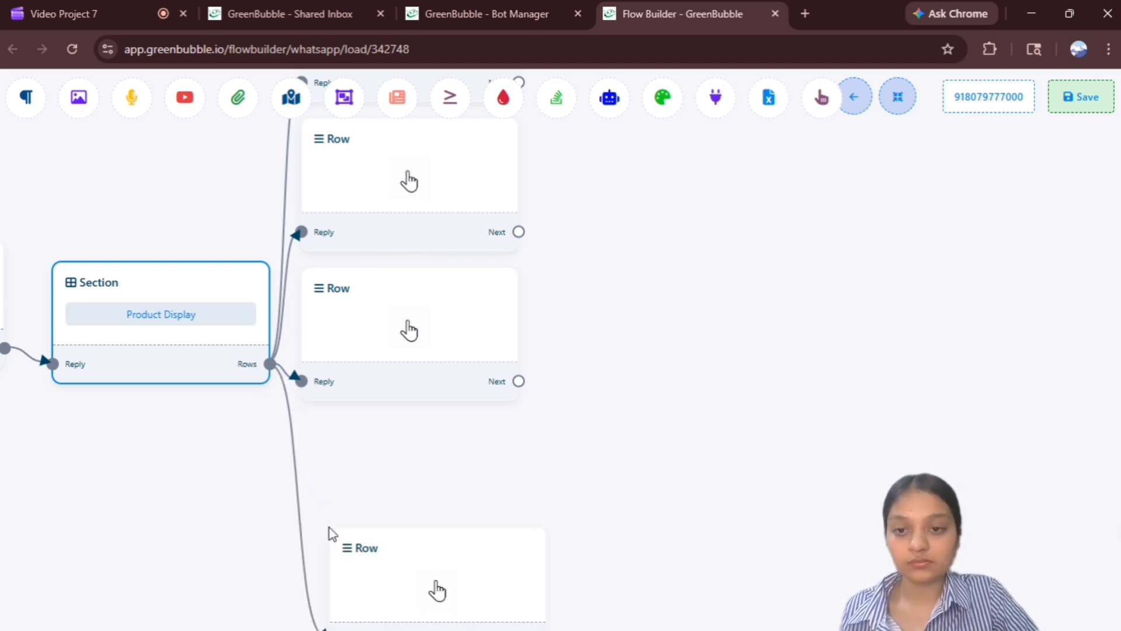
pyautogui.moveTo(386, 486); pyautogui.dragTo(343, 630)
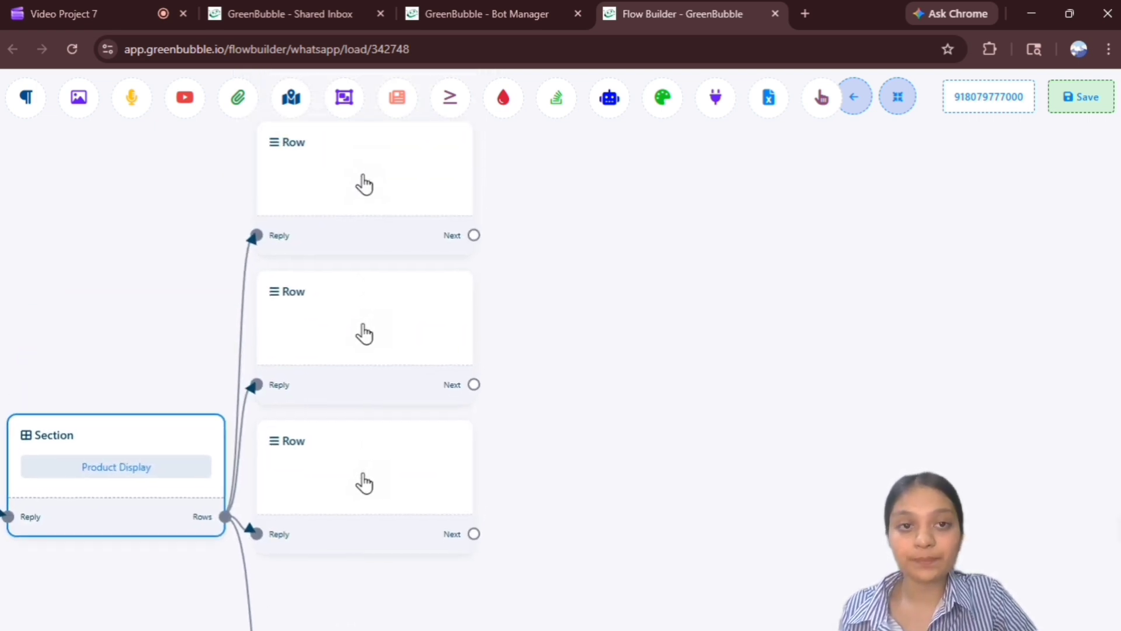
pyautogui.click(889, 107)
# Configure the first Row as Static with title "button 1" and description "product", copy the description text, and save the row.
pyautogui.moveTo(566, 278); pyautogui.dragTo(700, 393)
pyautogui.click(356, 169)
pyautogui.click(356, 170)
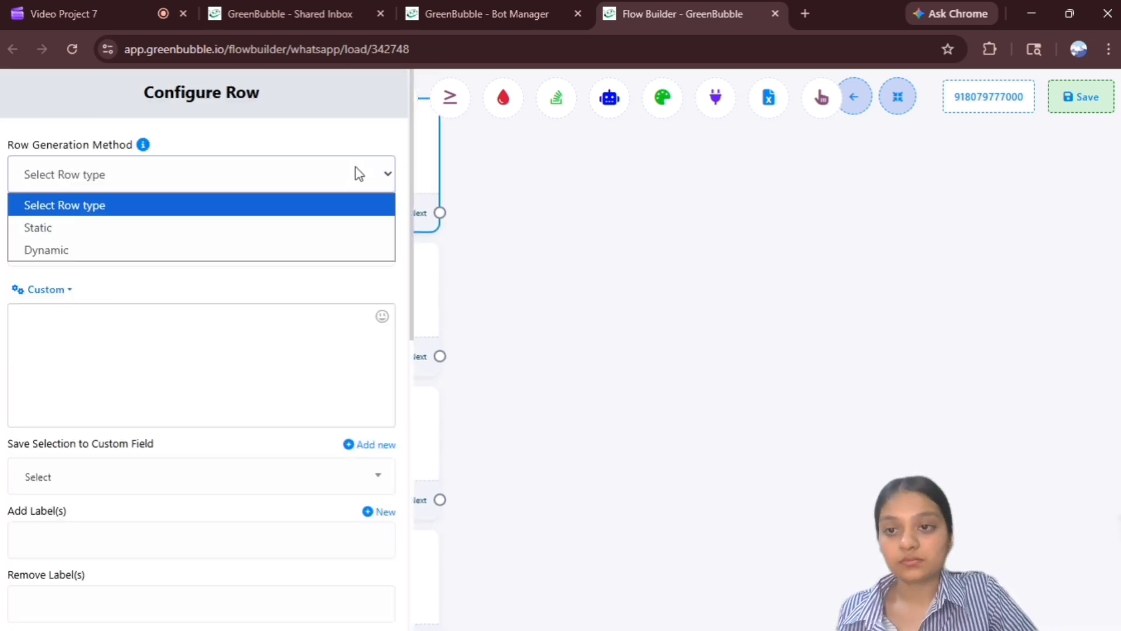
pyautogui.click(225, 228)
pyautogui.click(215, 343)
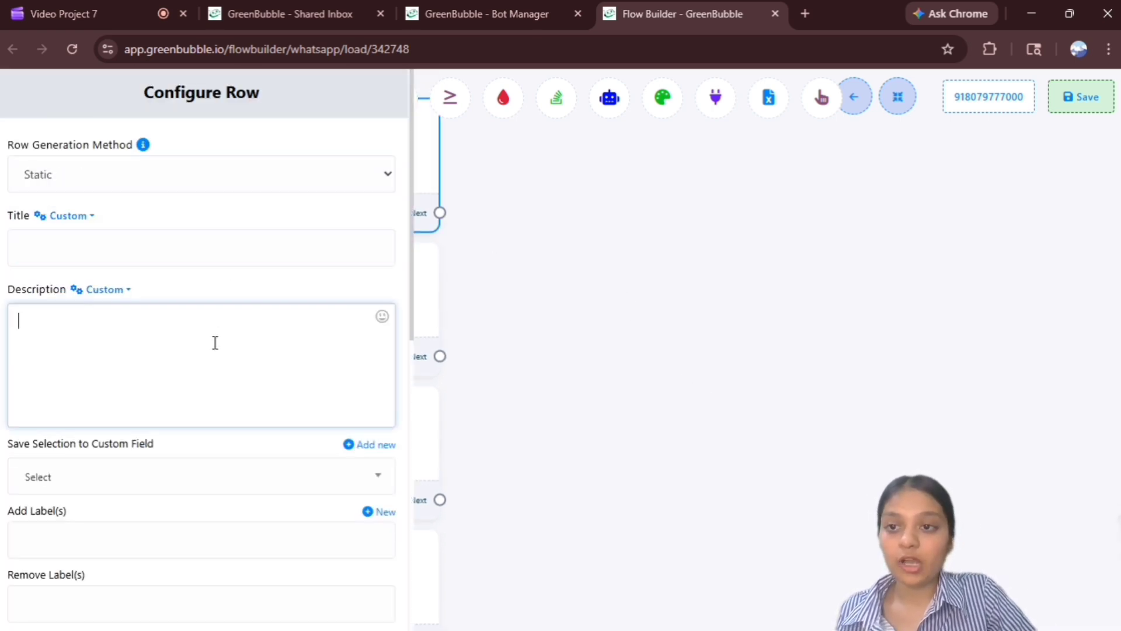
pyautogui.click(187, 256)
pyautogui.click(155, 288)
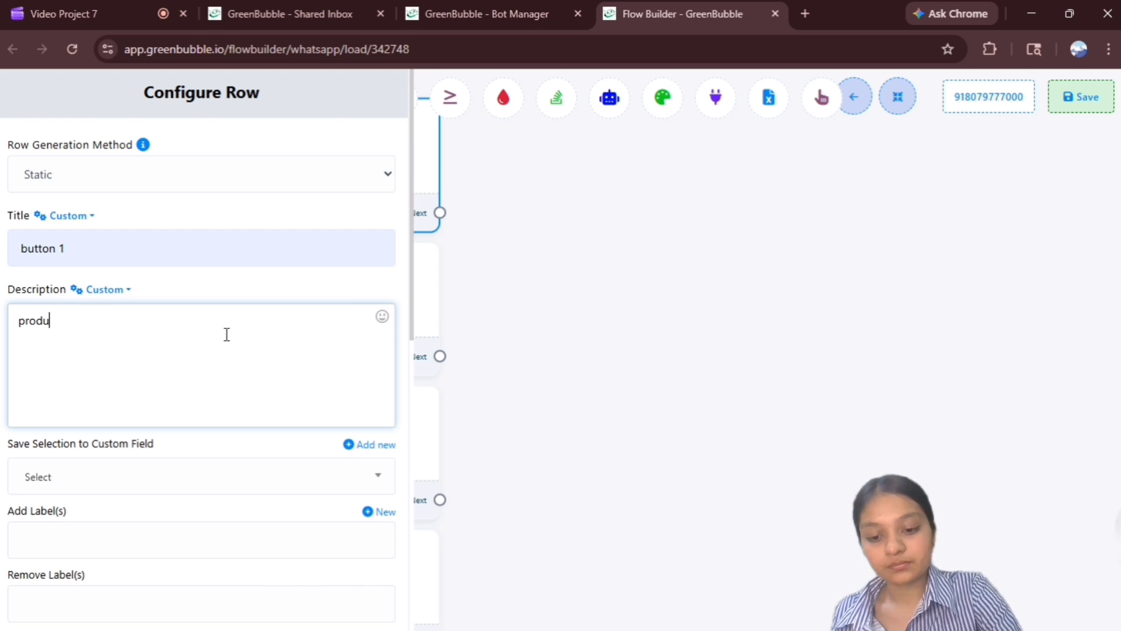
pyautogui.write('ct')
pyautogui.doubleClick(71, 316)
pyautogui.hotkey('ctrl', 'c')
pyautogui.scroll(-8, 385, 414)
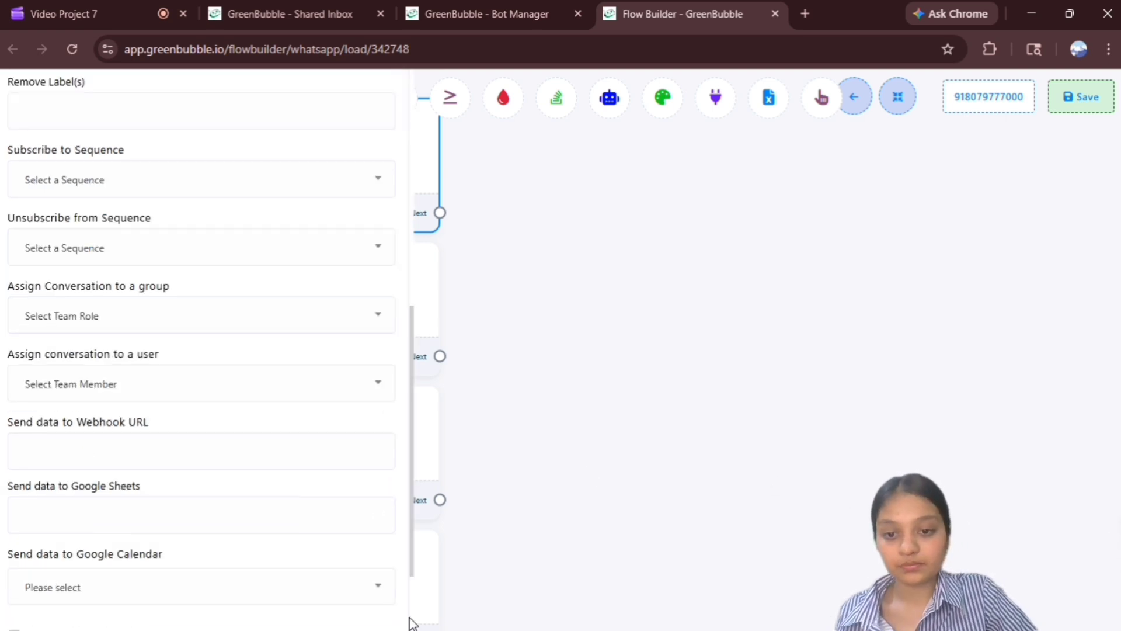
pyautogui.scroll(-2, 409, 623)
pyautogui.click(27, 608)
# Configure the second Row as Static with title "button 2" and description "product", and save it.
pyautogui.click(327, 303)
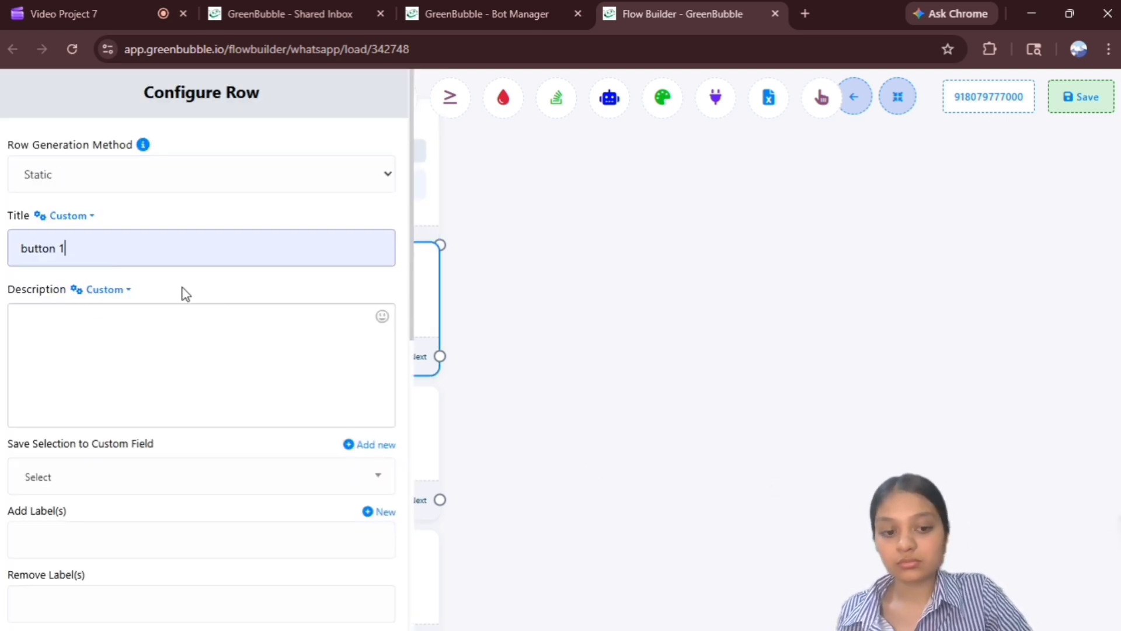
pyautogui.press('BackSpace')
pyautogui.write('2')
pyautogui.click(163, 332)
pyautogui.hotkey('ctrl', 'v')
pyautogui.scroll(-10, 411, 450)
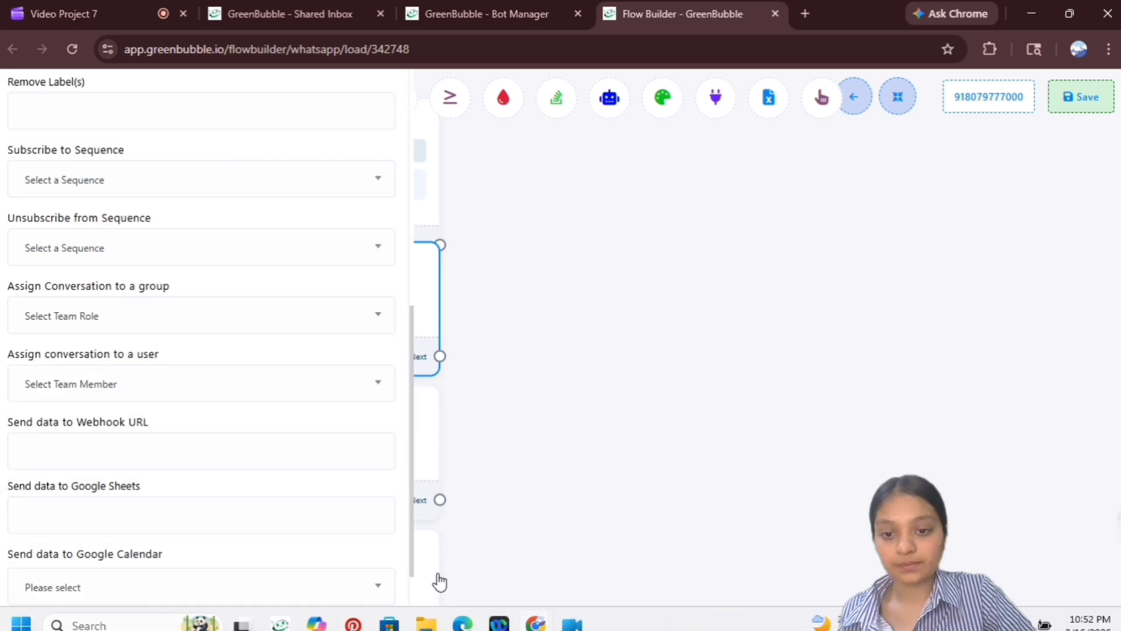
pyautogui.click(70, 603)
# Configure the third Row as Static with title "button 3" and description "product", and save it.
pyautogui.click(280, 446)
pyautogui.click(153, 243)
pyautogui.click(125, 309)
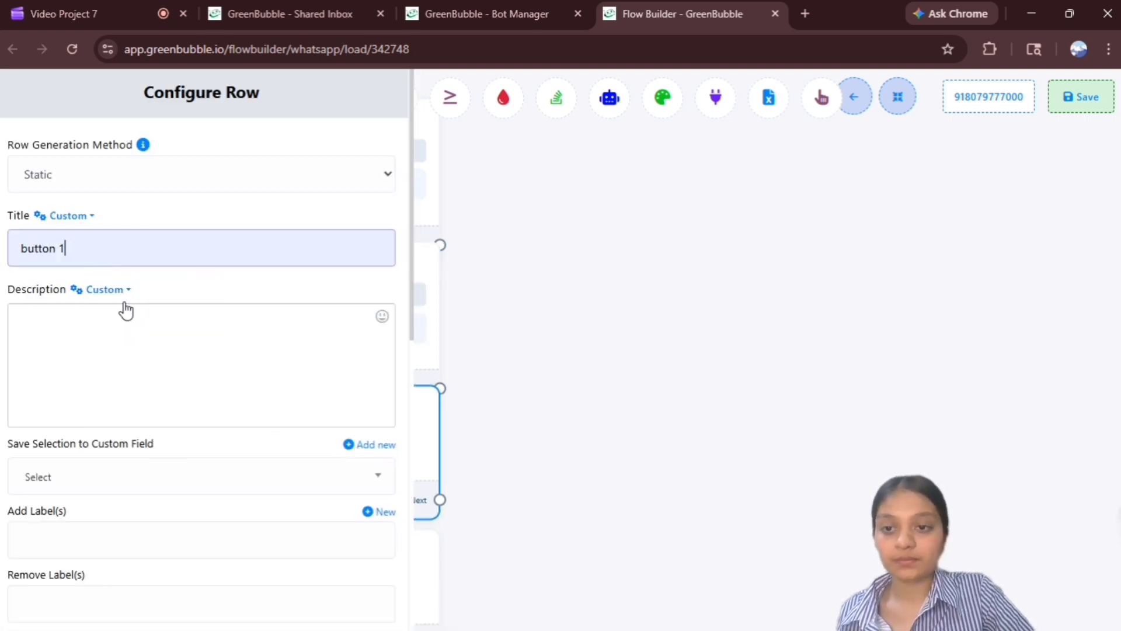
pyautogui.press('BackSpace')
pyautogui.write('3')
pyautogui.click(124, 322)
pyautogui.hotkey('ctrl', 'v')
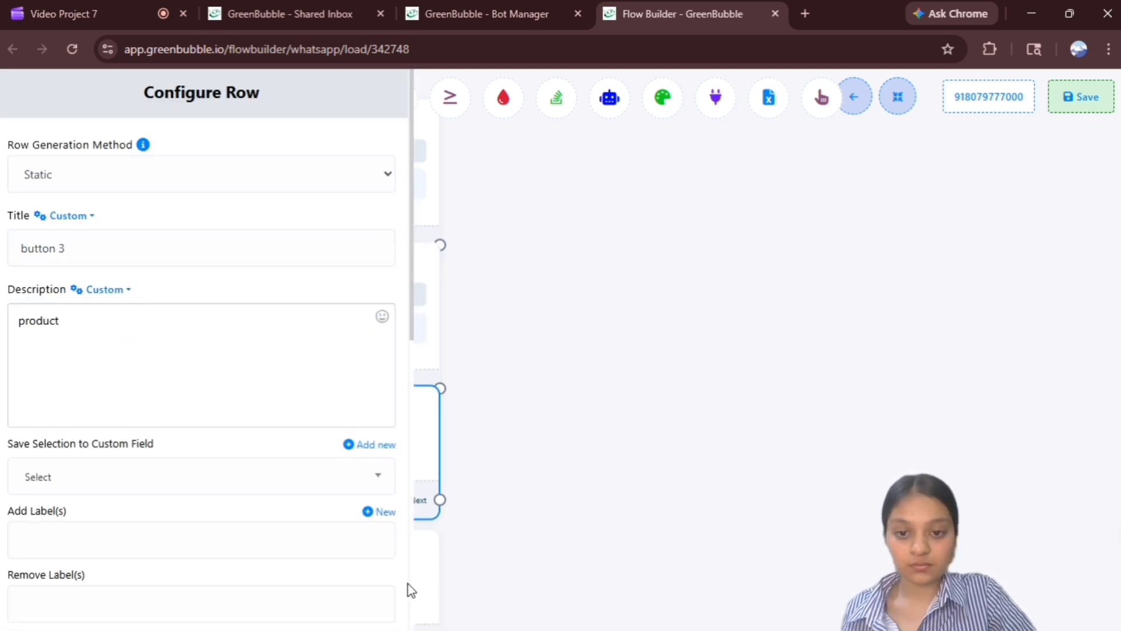
pyautogui.scroll(-10, 408, 590)
pyautogui.click(46, 601)
# Configure the fourth Row as Static with title "button 4" and description "product", and save it.
pyautogui.moveTo(330, 593); pyautogui.dragTo(268, 281)
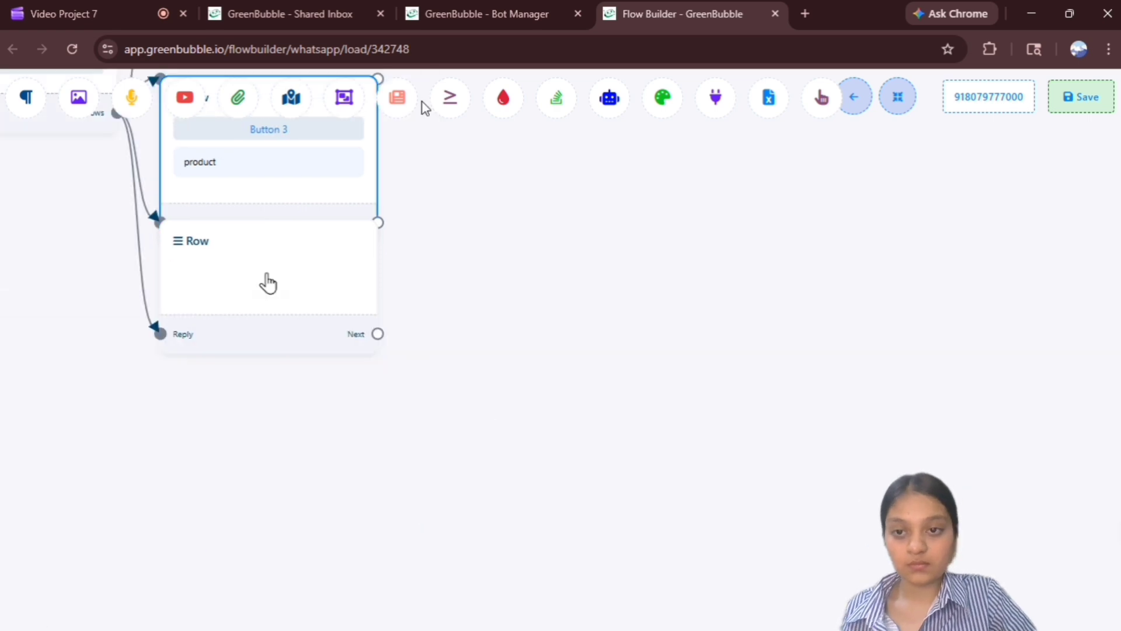
pyautogui.click(216, 291)
pyautogui.click(205, 252)
pyautogui.press('BackSpace')
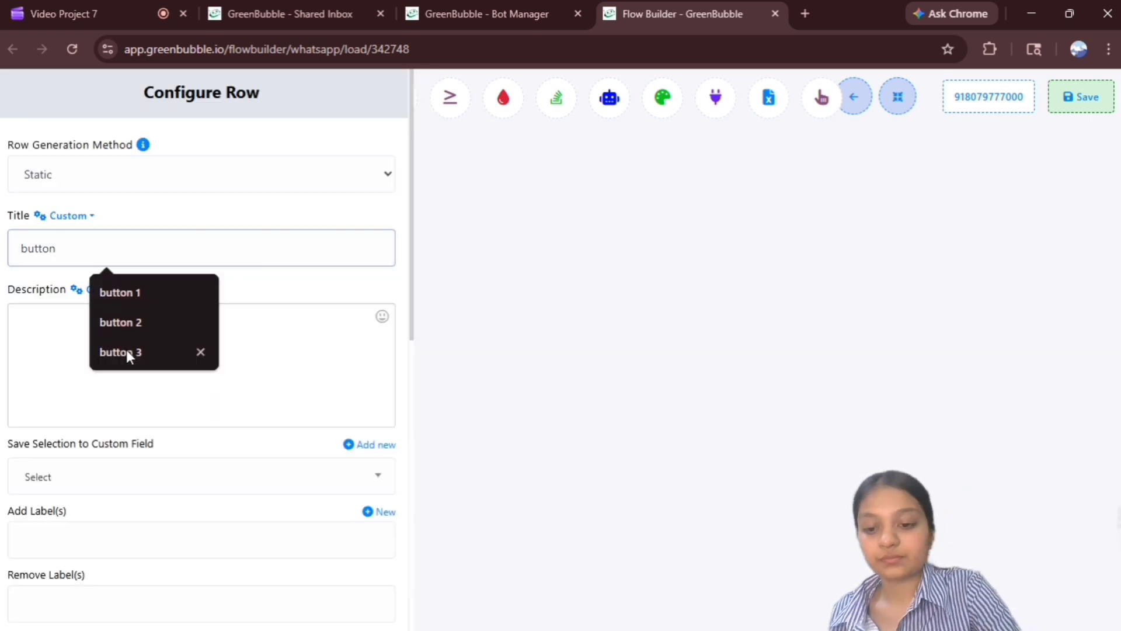
pyautogui.write('4')
pyautogui.click(124, 316)
pyautogui.write('product')
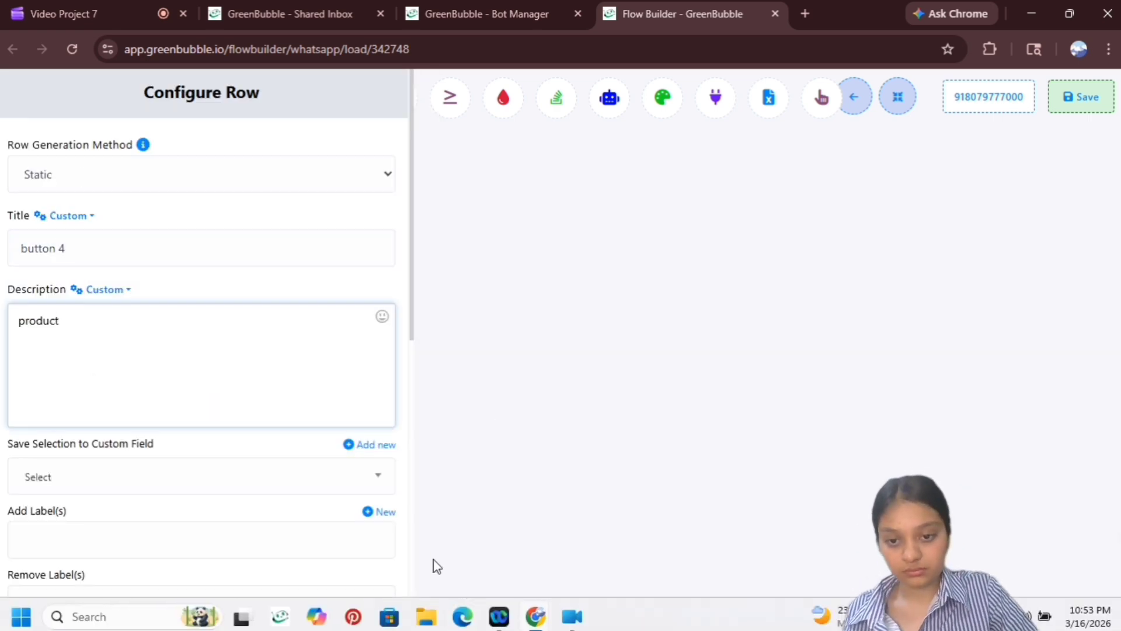
pyautogui.scroll(-8, 412, 562)
pyautogui.scroll(-3, 240, 570)
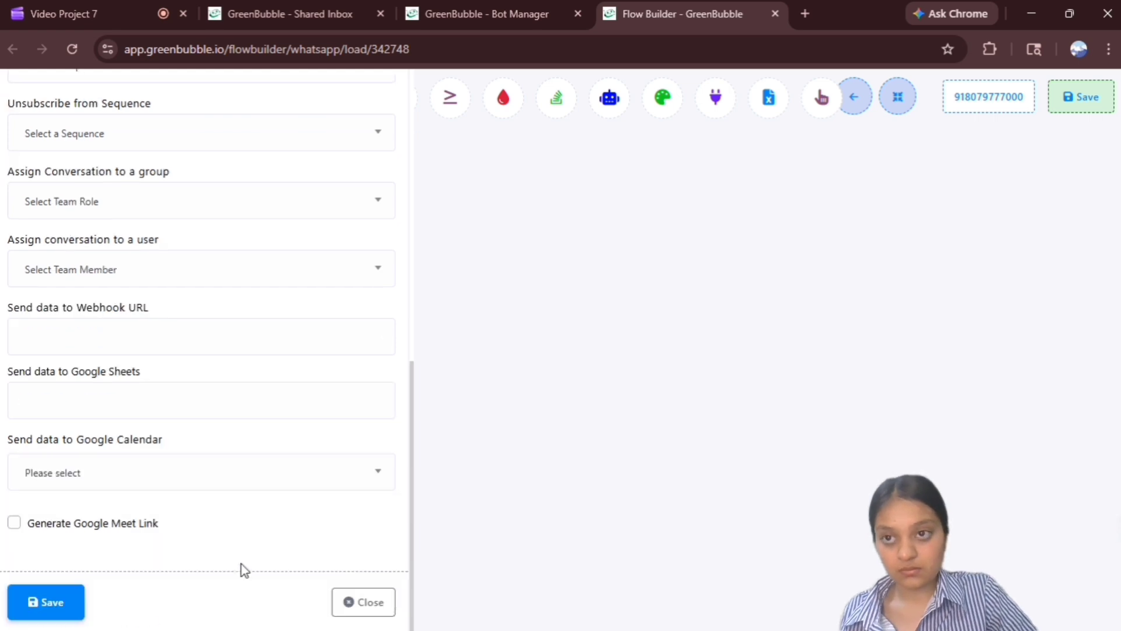
pyautogui.click(67, 606)
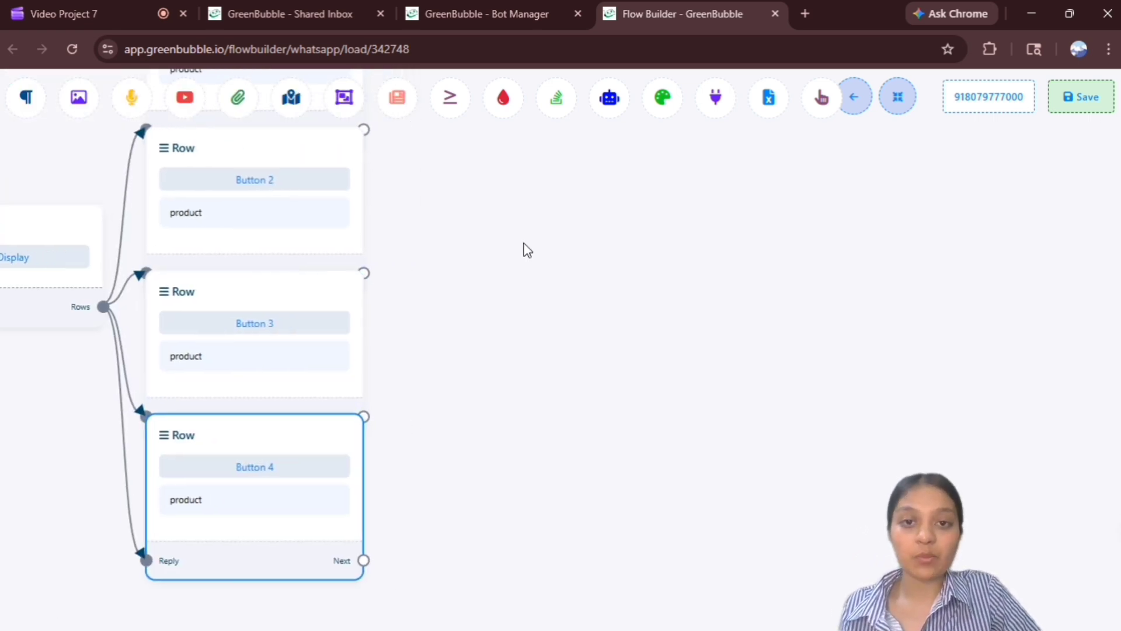
# Clone the "thanks" Text block and connect a copy to the Next output of the Button 2 row.
pyautogui.moveTo(524, 244); pyautogui.dragTo(510, 538)
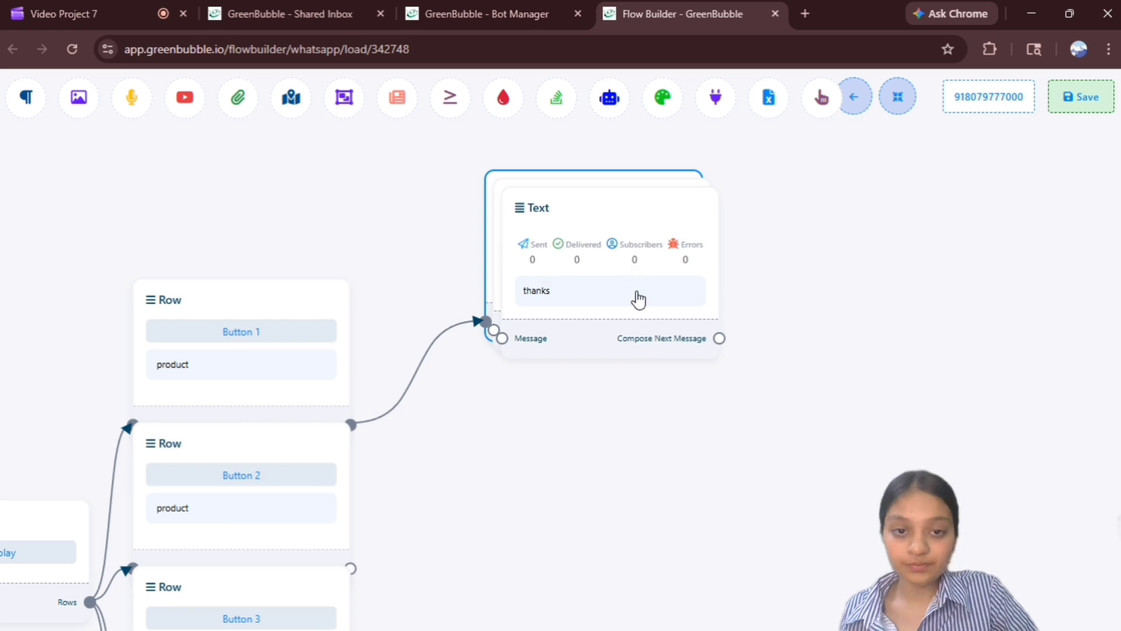
pyautogui.rightClick(629, 302)
pyautogui.click(658, 330)
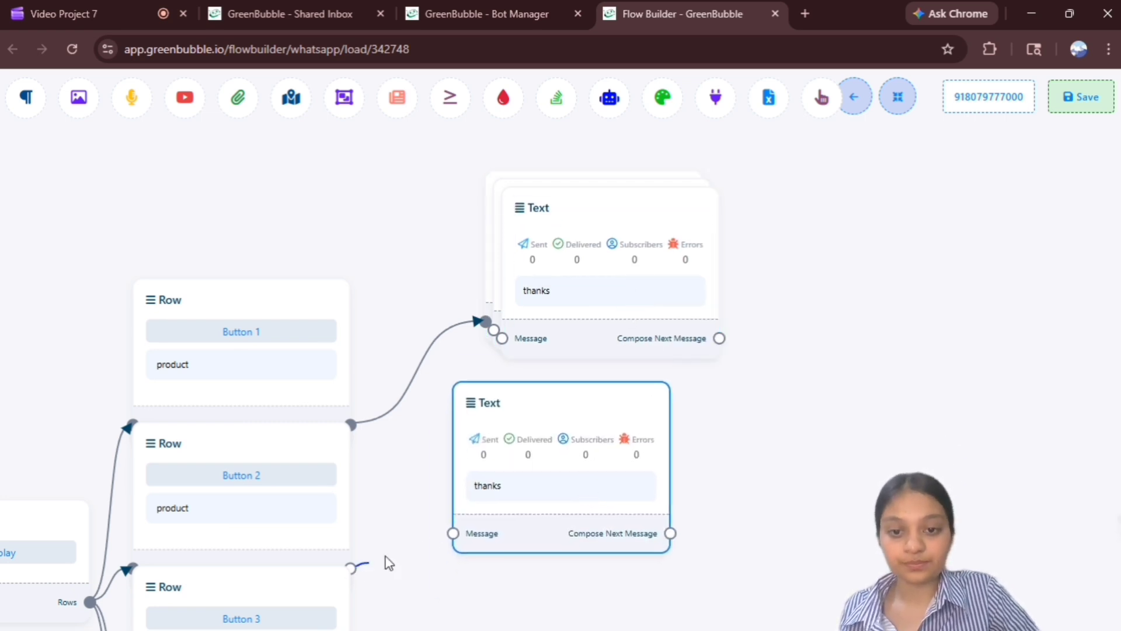
pyautogui.moveTo(389, 563)
pyautogui.mouseDown()
pyautogui.moveTo(492, 539)
pyautogui.moveTo(433, 543)
pyautogui.moveTo(453, 533)
pyautogui.mouseUp()
# Clone another "thanks" Text block, connect separate copies to the Next outputs of the Button 3 and Button 4 rows, and save the flow.
pyautogui.rightClick(666, 285)
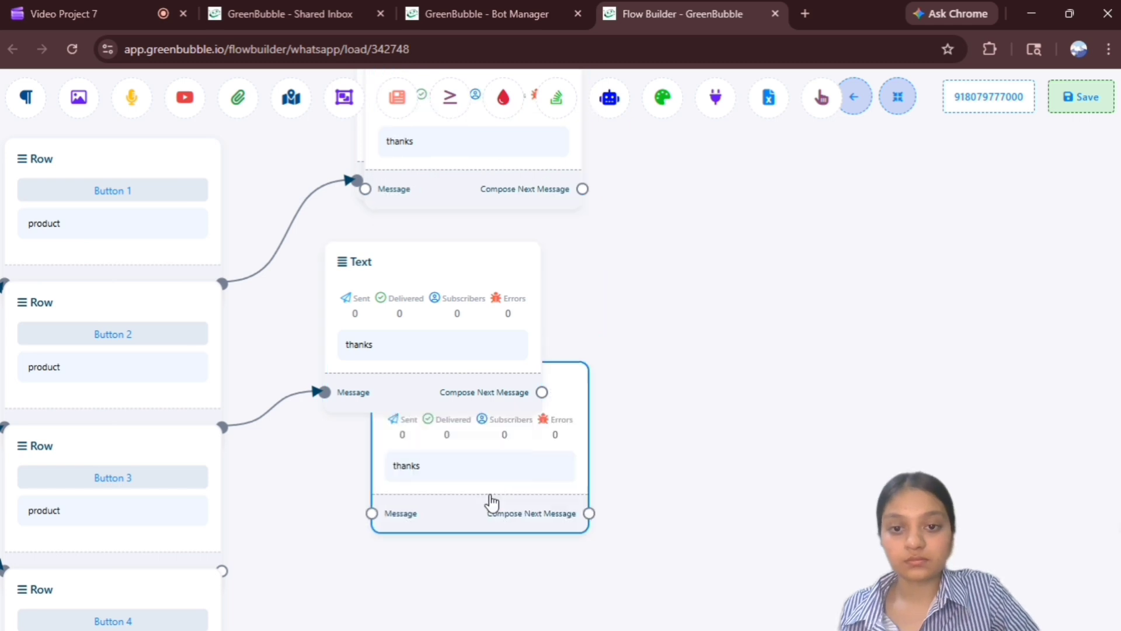
pyautogui.moveTo(491, 501); pyautogui.dragTo(703, 578)
pyautogui.moveTo(876, 403); pyautogui.dragTo(837, 281)
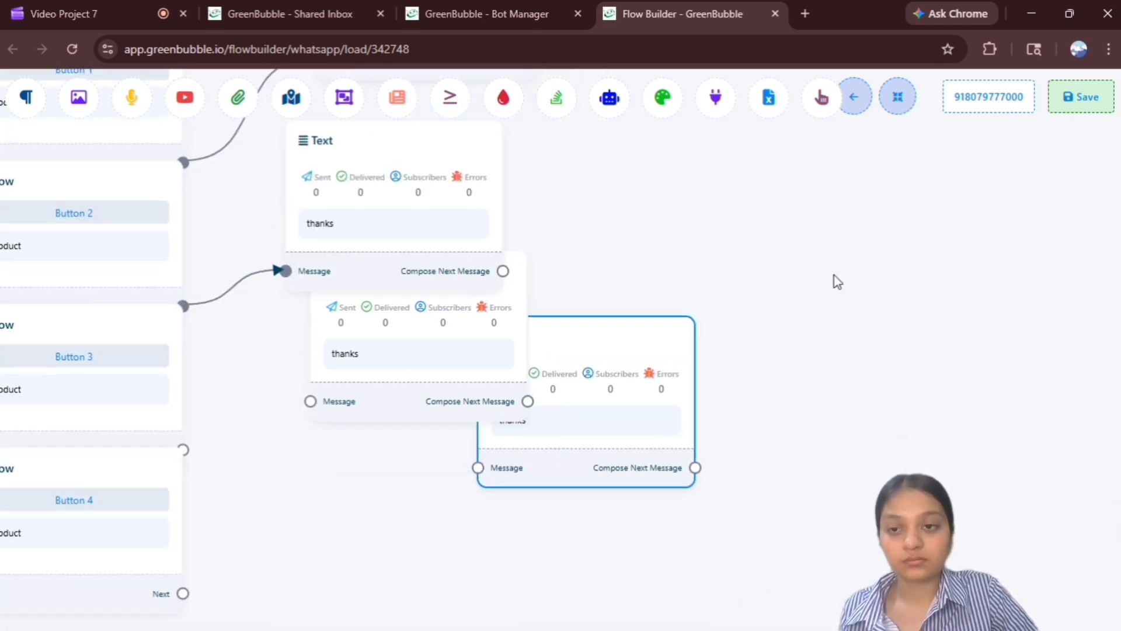
pyautogui.moveTo(183, 451); pyautogui.dragTo(310, 402)
pyautogui.moveTo(183, 594); pyautogui.dragTo(477, 470)
pyautogui.click(1080, 98)
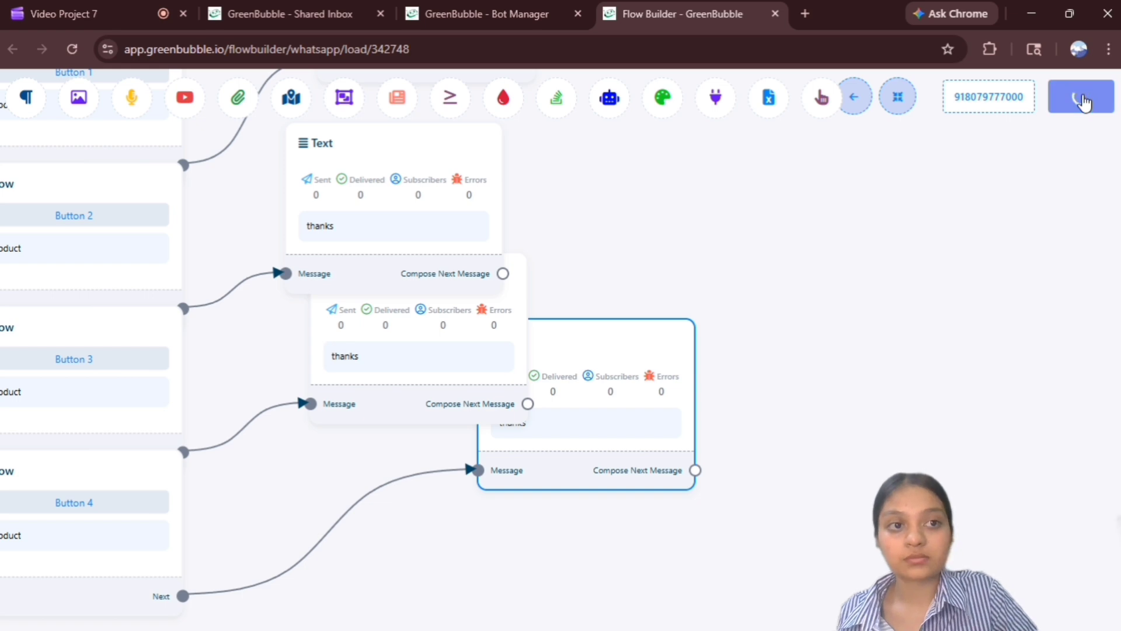
pyautogui.click(887, 105)
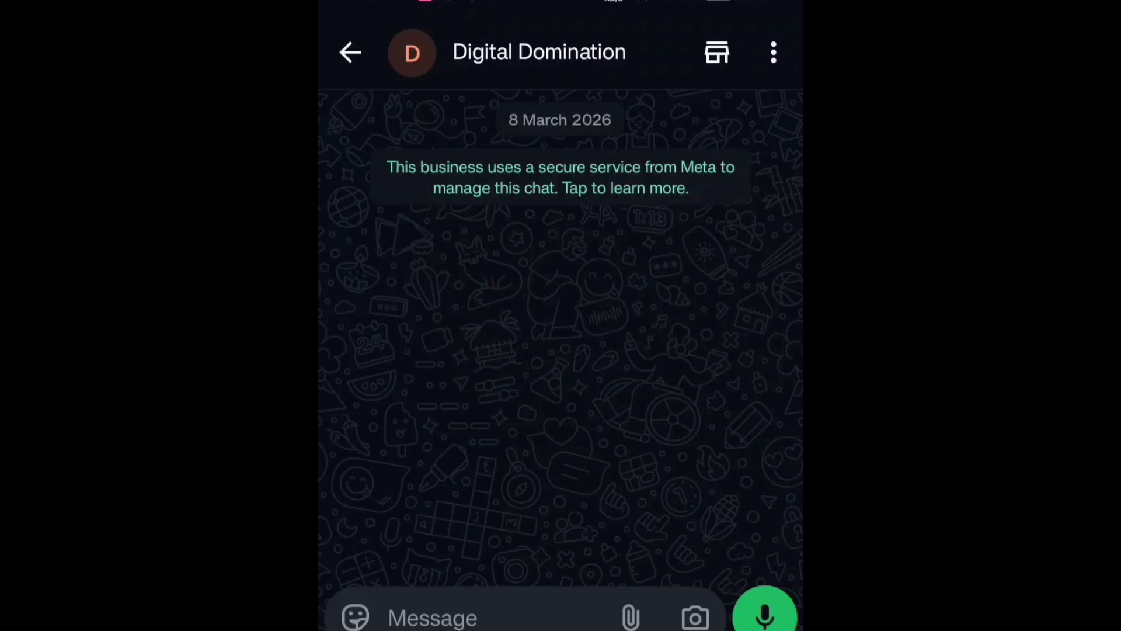
# Switch to the WhatsApp chat with Digital Domination, send "Send me catalogs", and answer the gender question with men.
pyautogui.write('Send me ')
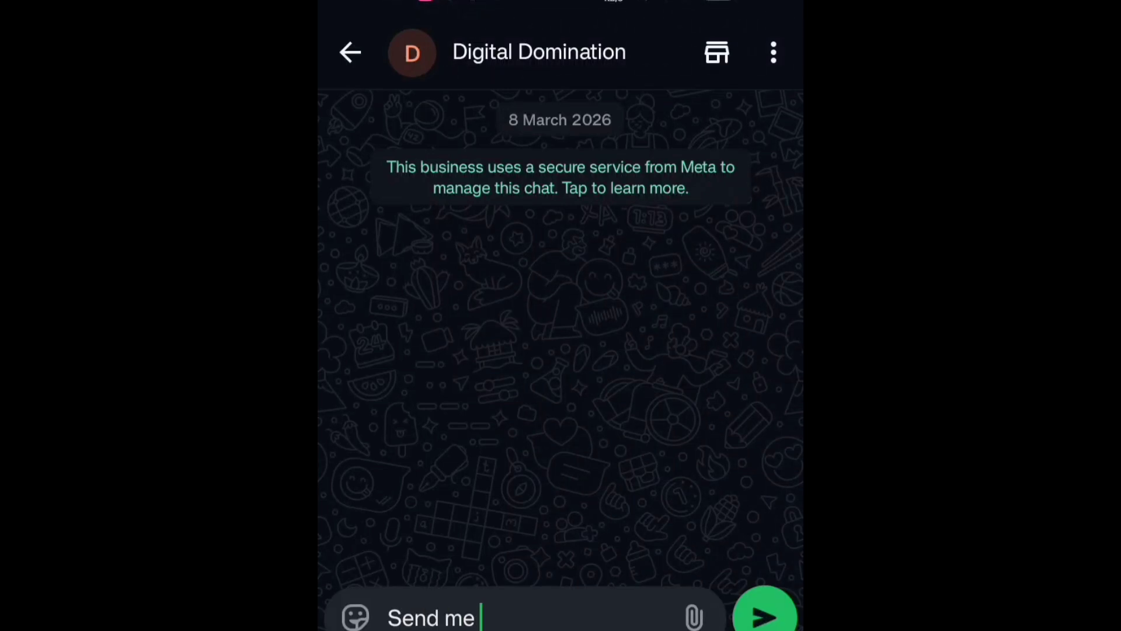
pyautogui.write('xatalogs')
pyautogui.click(765, 616)
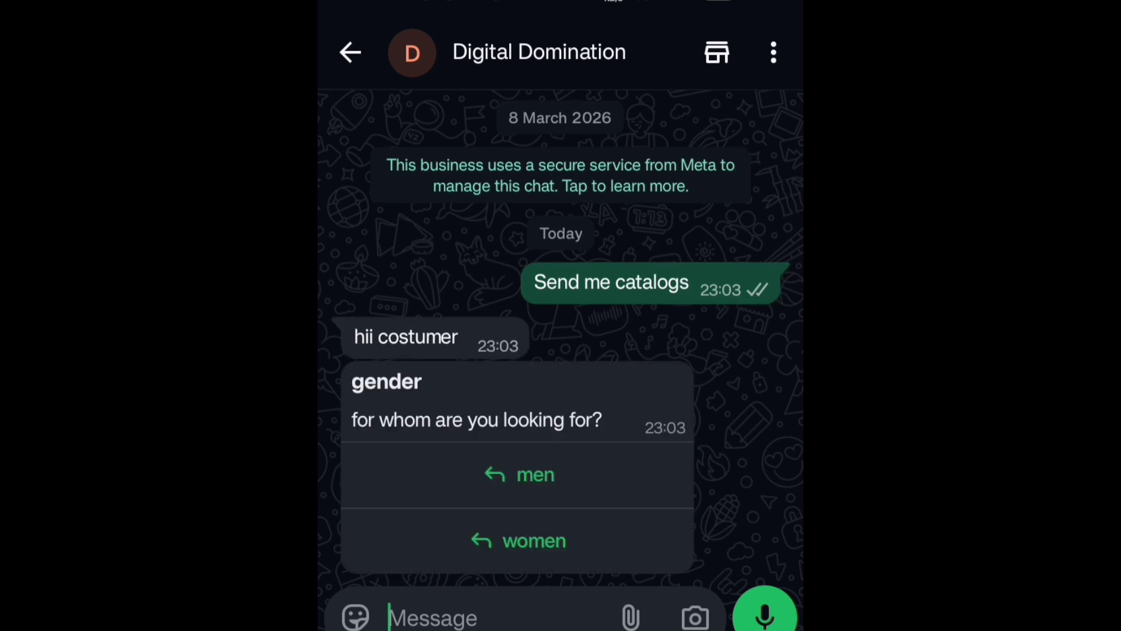
pyautogui.click(594, 460)
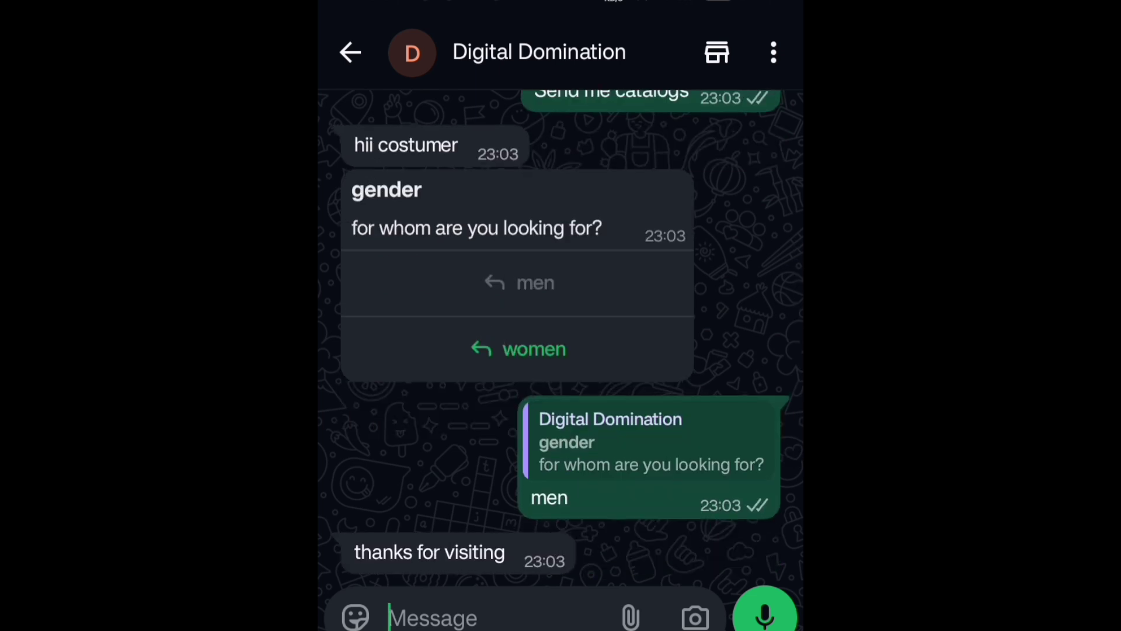
# Answer the gender question with women, and send button 3 as the choice from the list of product.
pyautogui.click(540, 334)
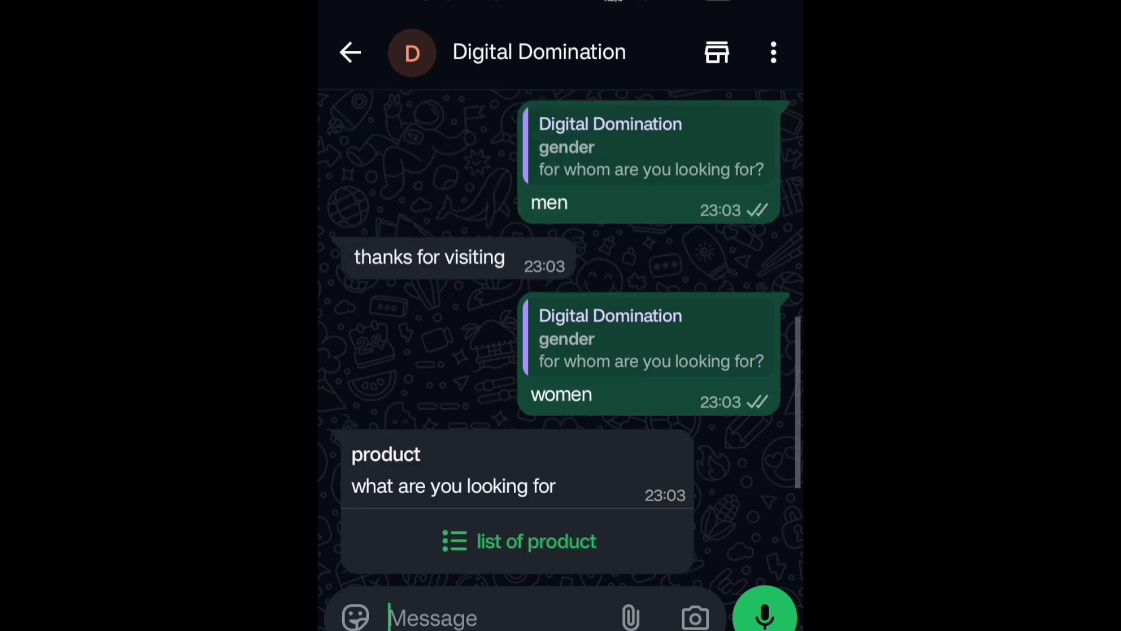
pyautogui.click(538, 535)
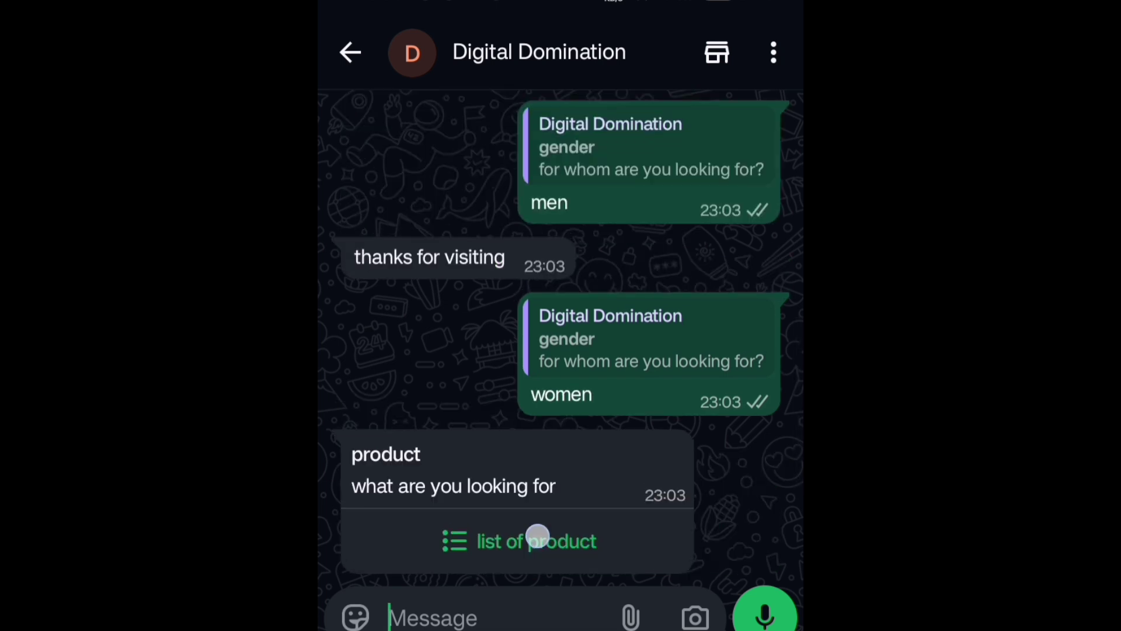
pyautogui.moveTo(670, 228); pyautogui.dragTo(787, 19)
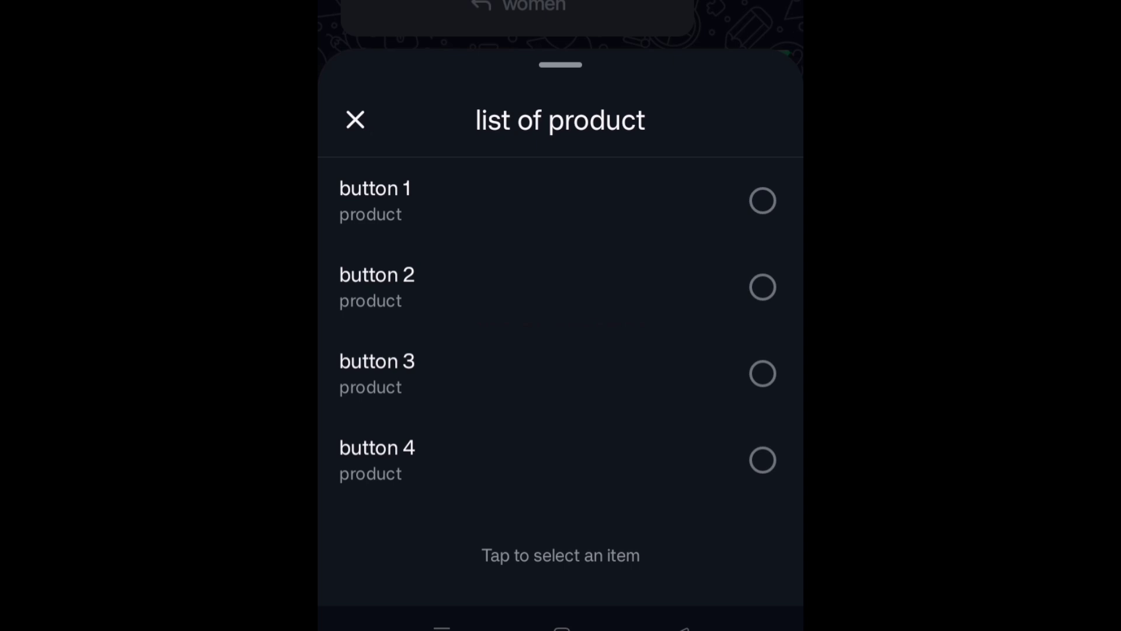
pyautogui.click(763, 373)
pyautogui.click(698, 560)
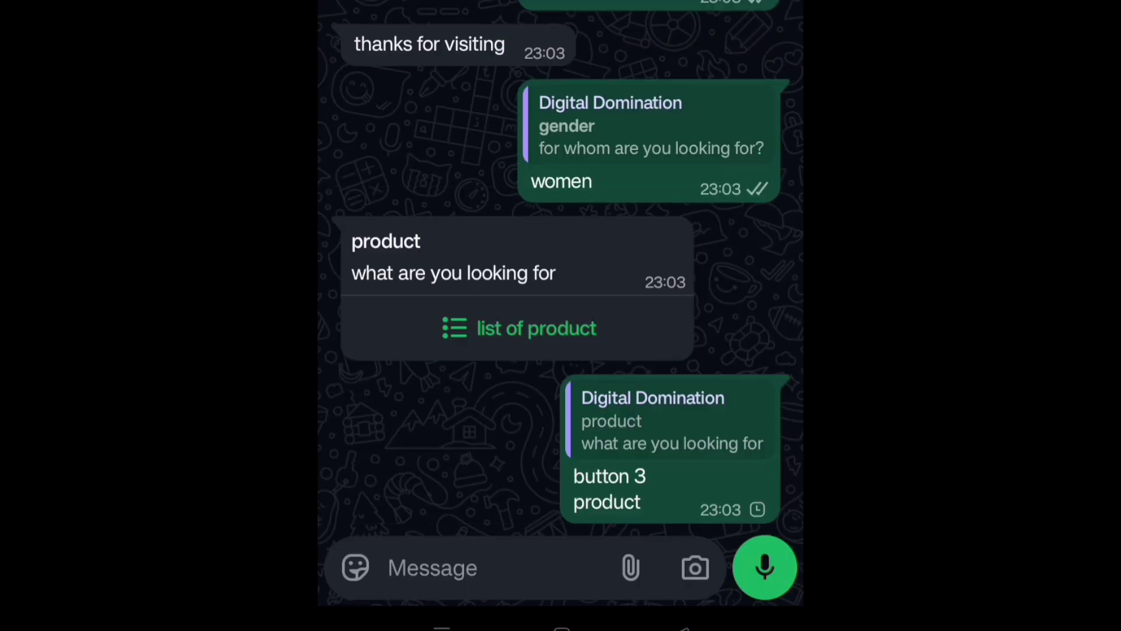